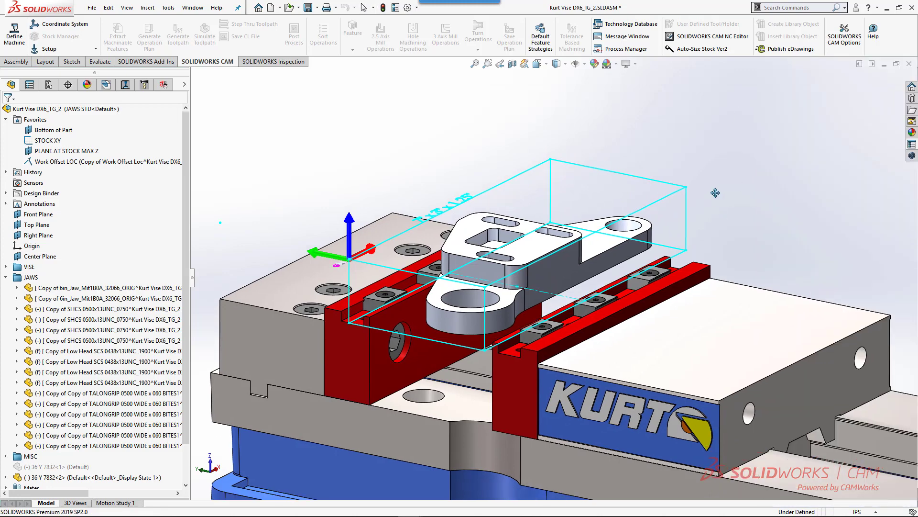
Add the 36 Y 7832 bracket held above the vise jaws to the CAM machine's Part Manager
click(106, 85)
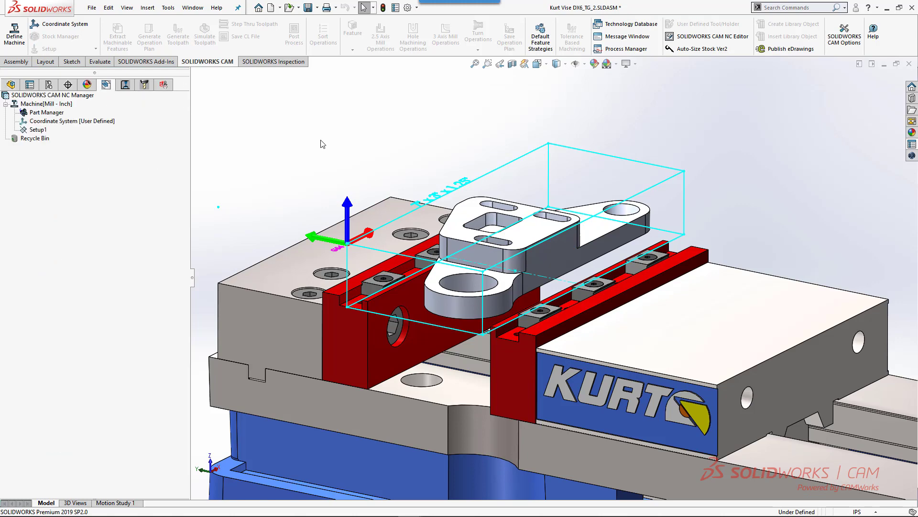
click(44, 114)
double_click(44, 114)
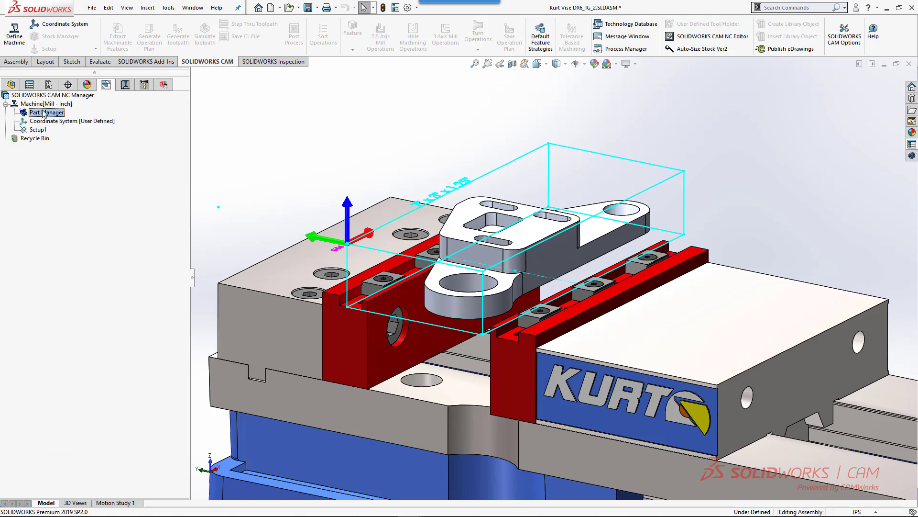
click(548, 233)
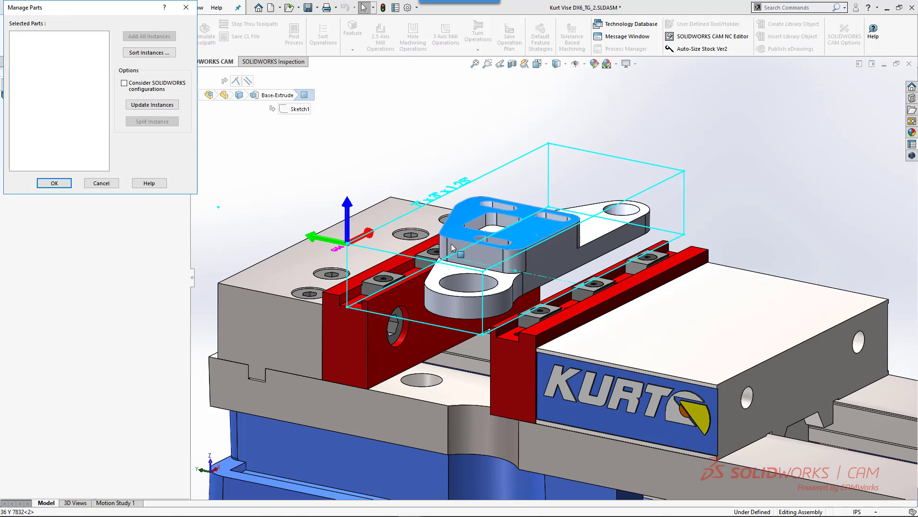
key(Return)
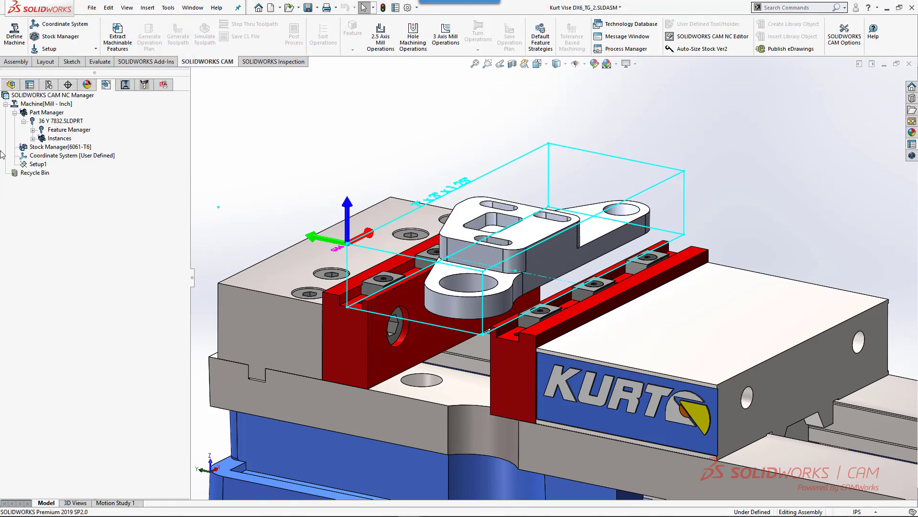
Define the stock as an extruded sketch based on the STOCK XY sketch in the STOCK folder
double_click(49, 148)
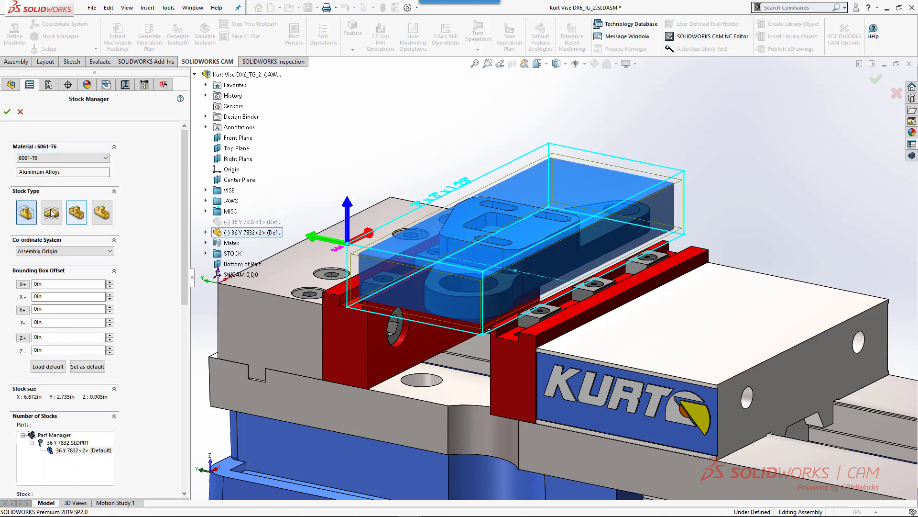
click(414, 326)
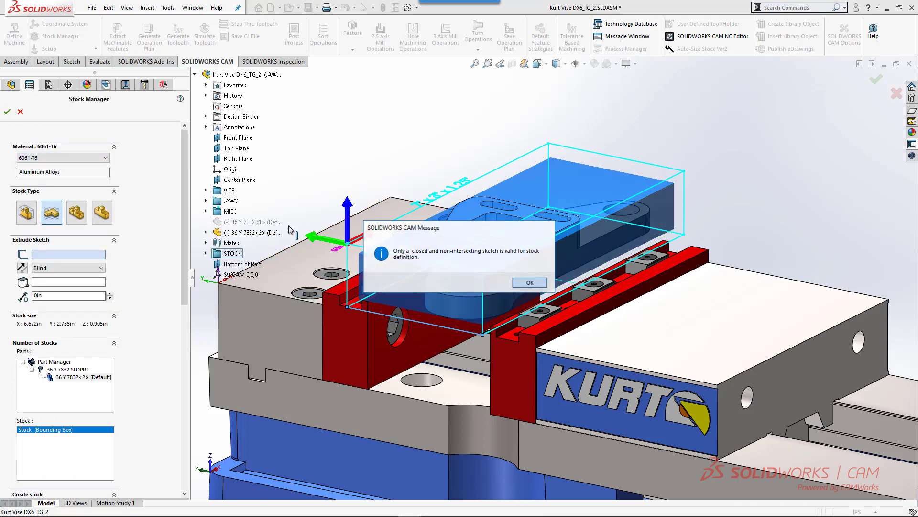
key(Return)
click(206, 253)
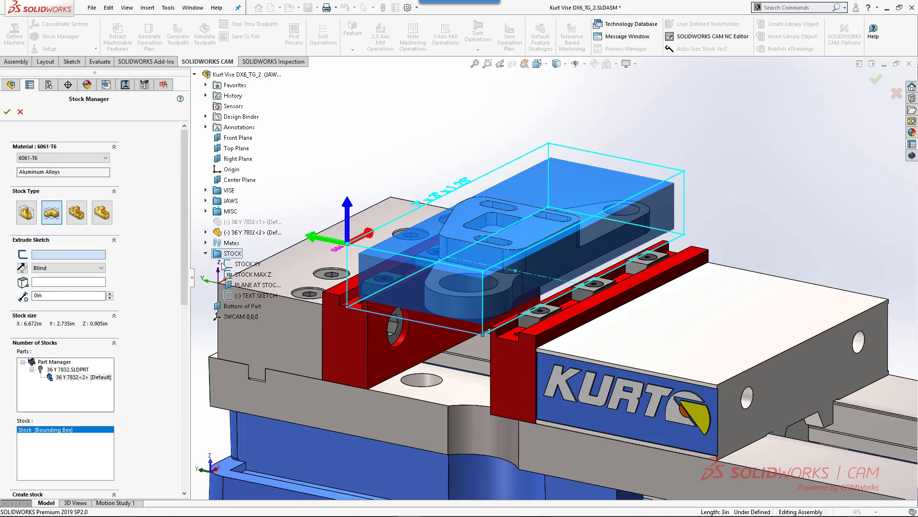
click(247, 266)
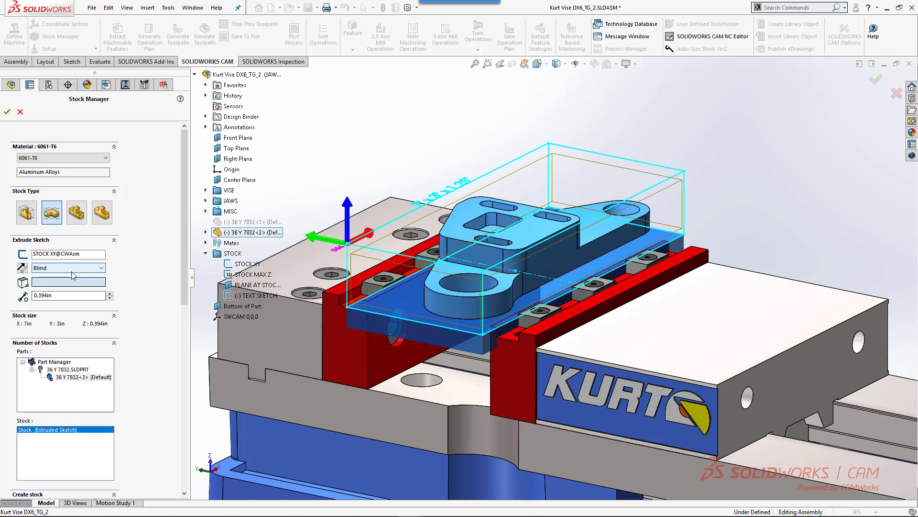
Set the stock extrusion to end at a Ref Plane, using PLANE AT STOCK MAX Z, and accept the stock definition
click(71, 269)
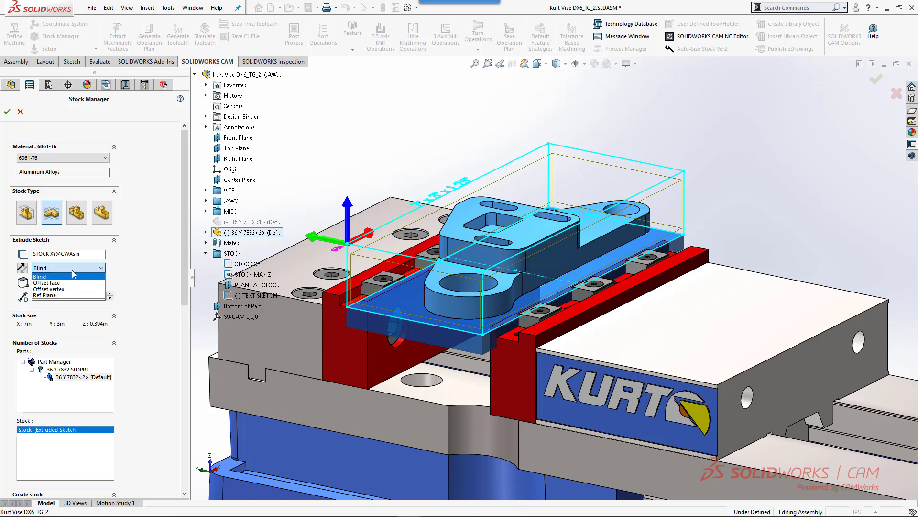
click(57, 295)
click(258, 285)
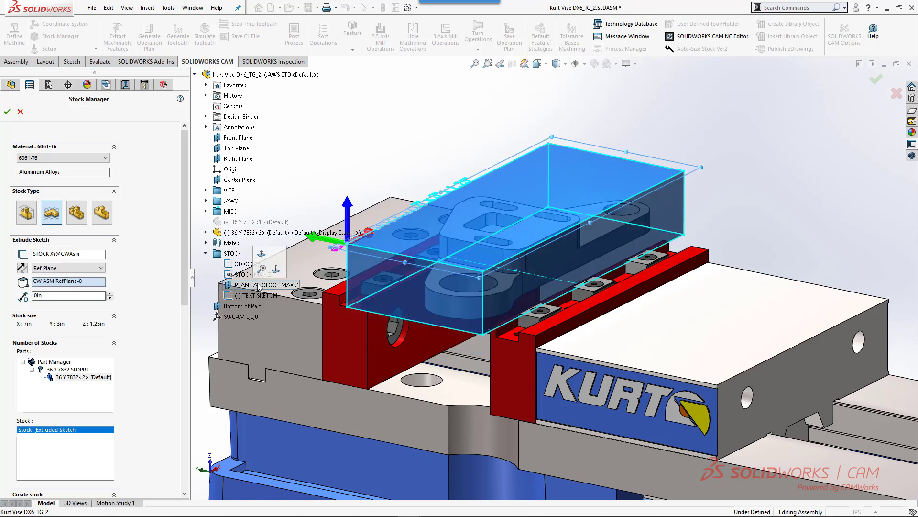
click(7, 112)
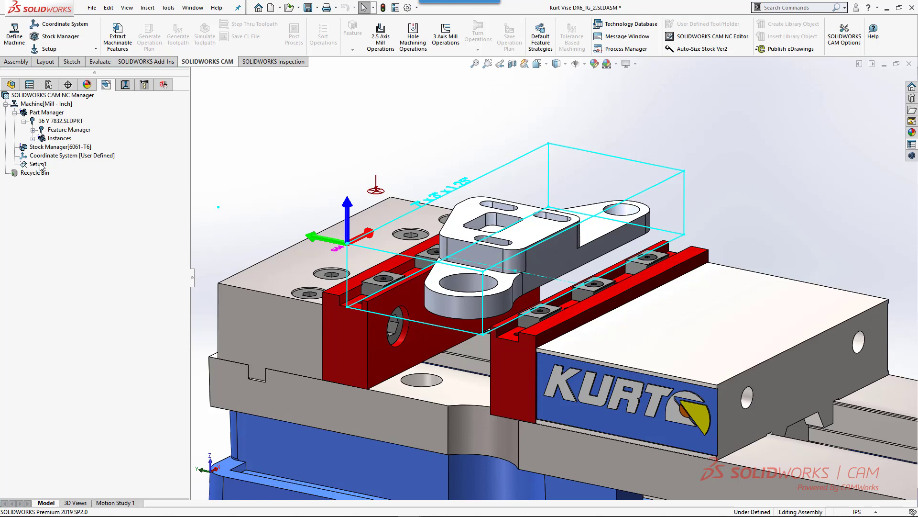
Review the mill feature types enabled for extraction in the CAM options
click(844, 34)
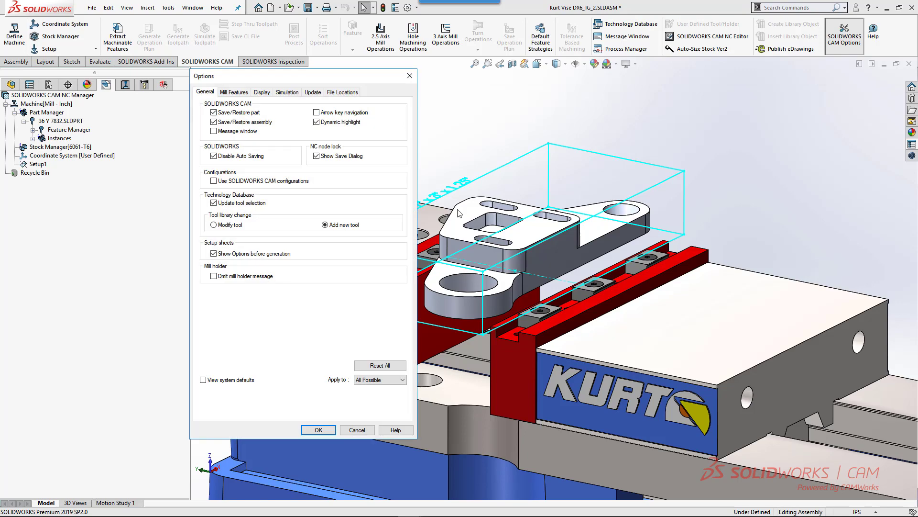
click(239, 94)
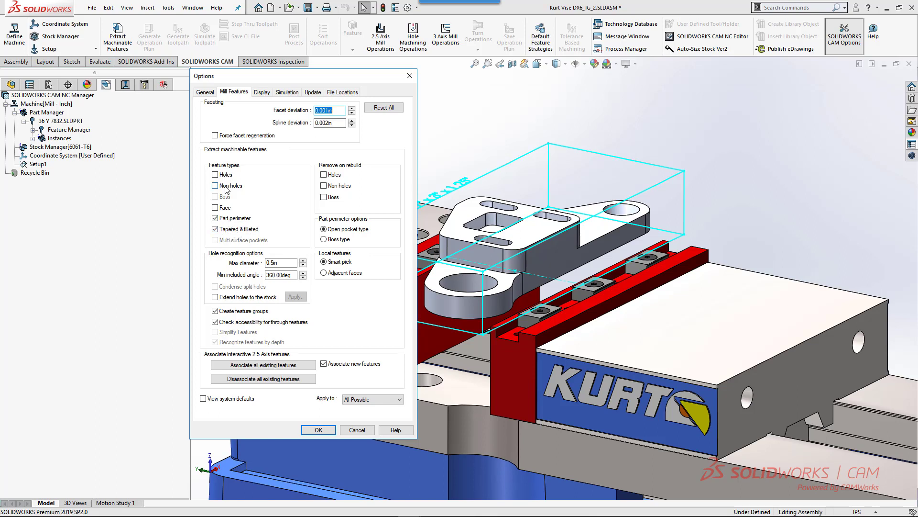
click(318, 431)
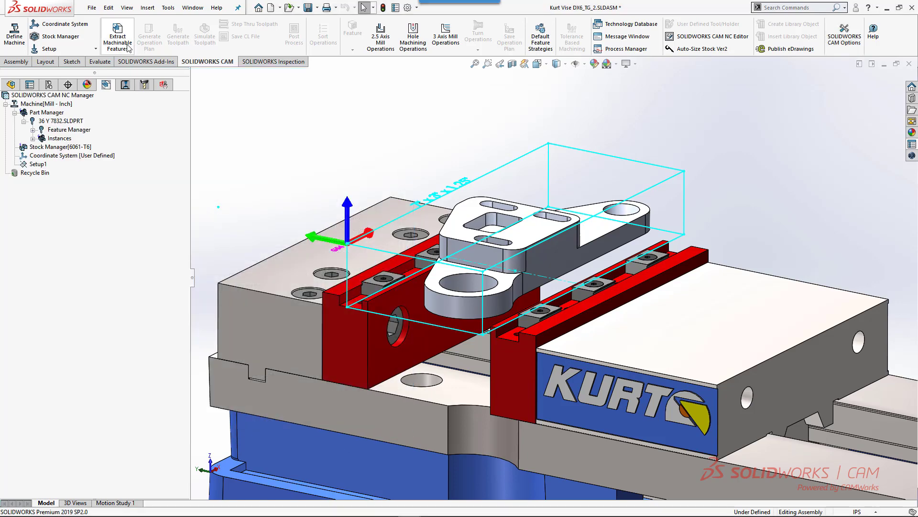
Extract the part's machinable features and inspect the Contour Mill toolpath around the perimeter
click(117, 36)
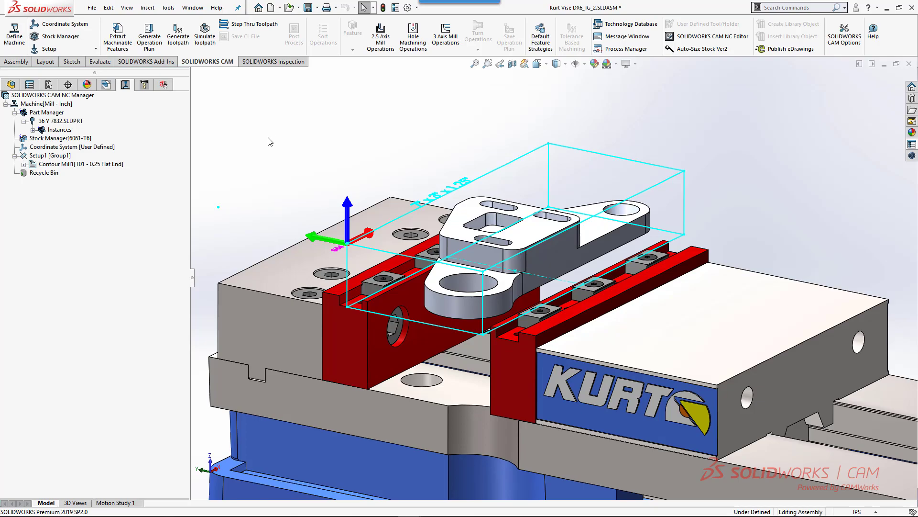
click(101, 165)
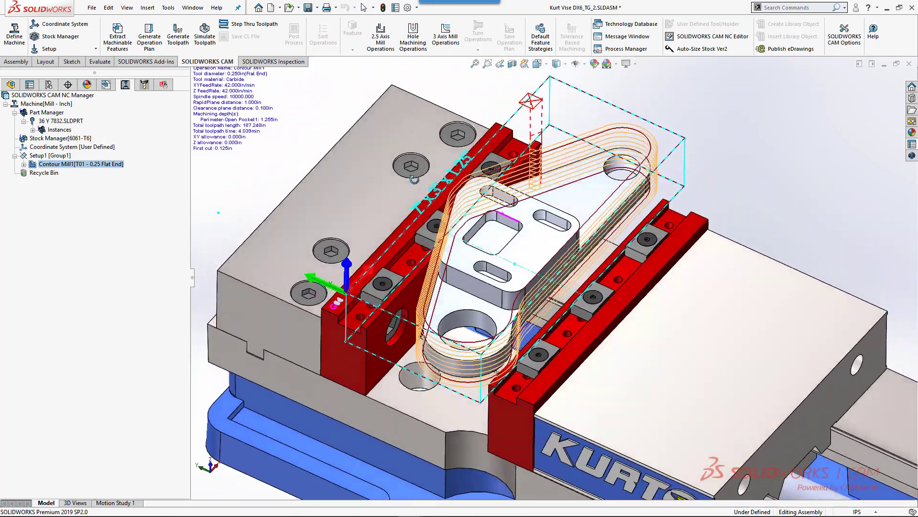
middle_drag(414, 180, 358, 176)
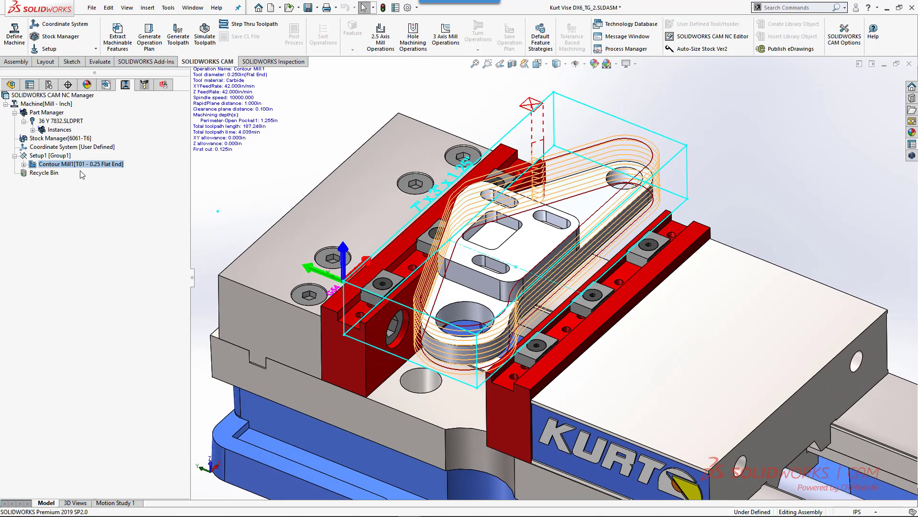
Start a 2.5 Axis Pocket feature in Mill Part Setup1 using the bracket's rectangular opening and its three slots as profiles
click(107, 86)
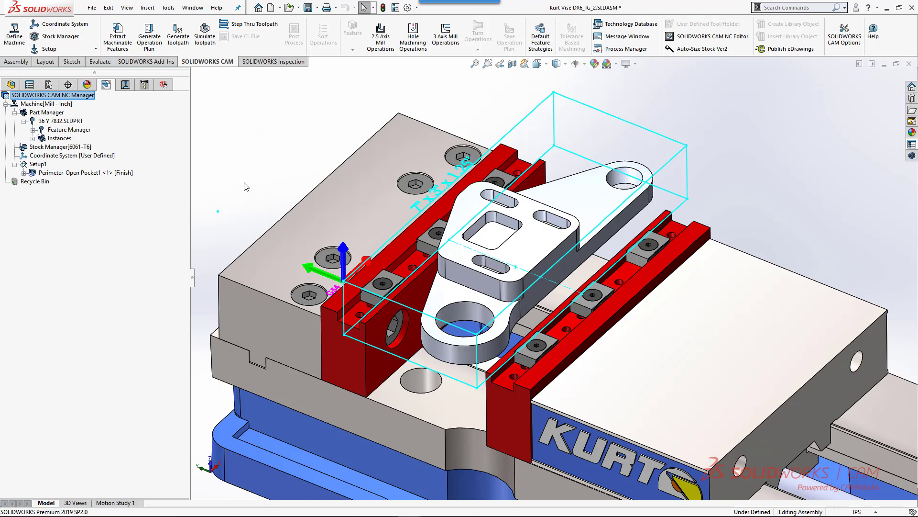
right_click(36, 166)
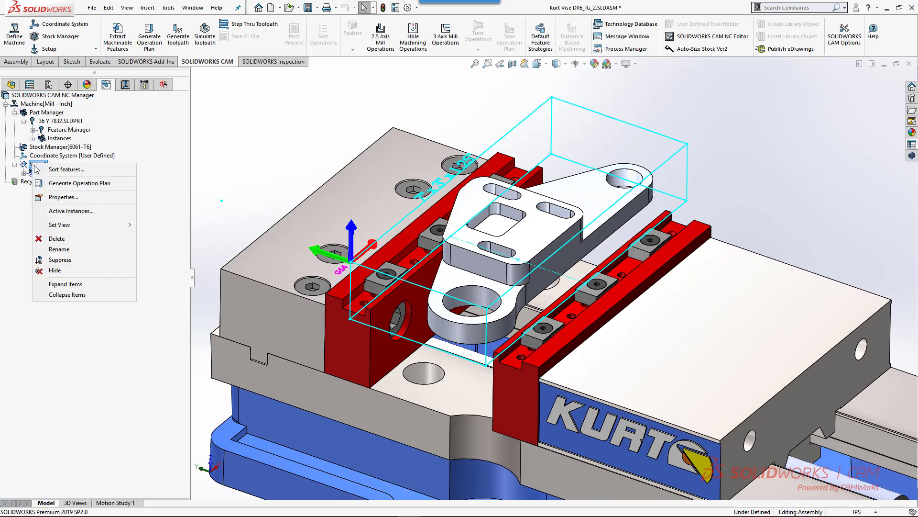
click(33, 138)
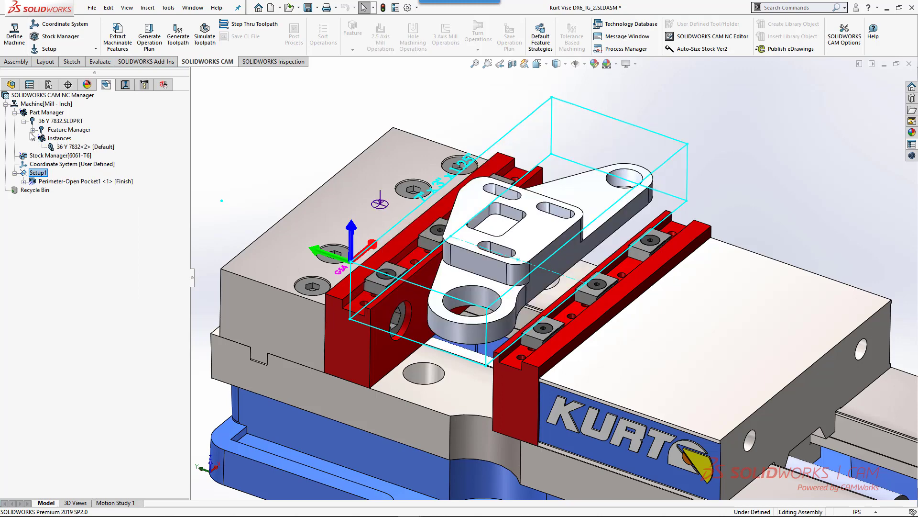
click(32, 130)
right_click(79, 140)
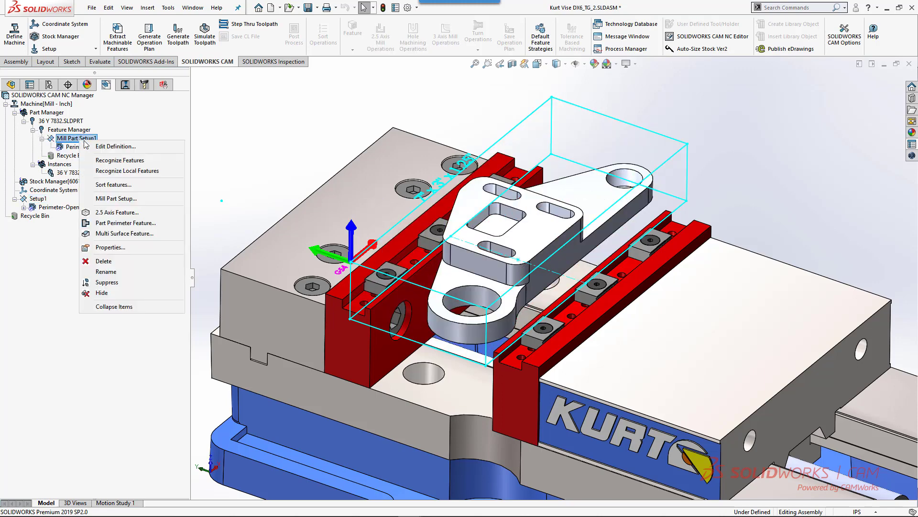
click(123, 214)
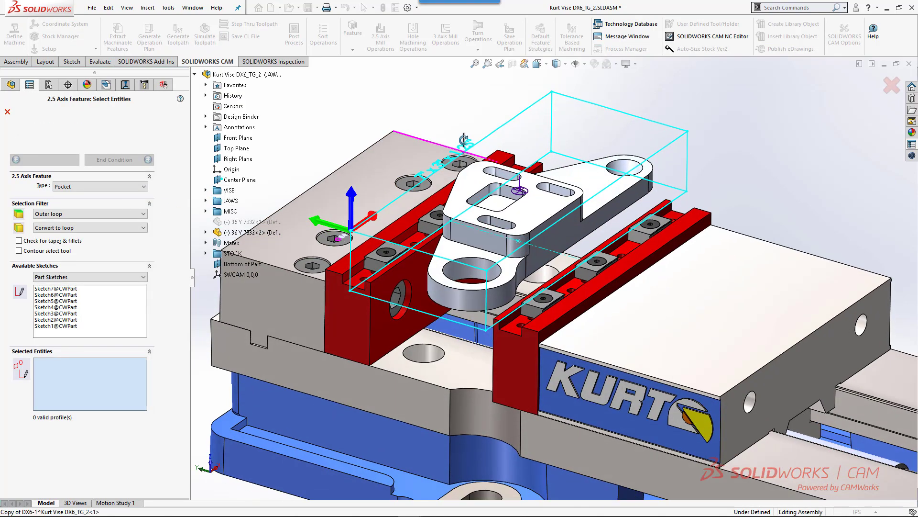
click(502, 204)
middle_drag(502, 204, 522, 267)
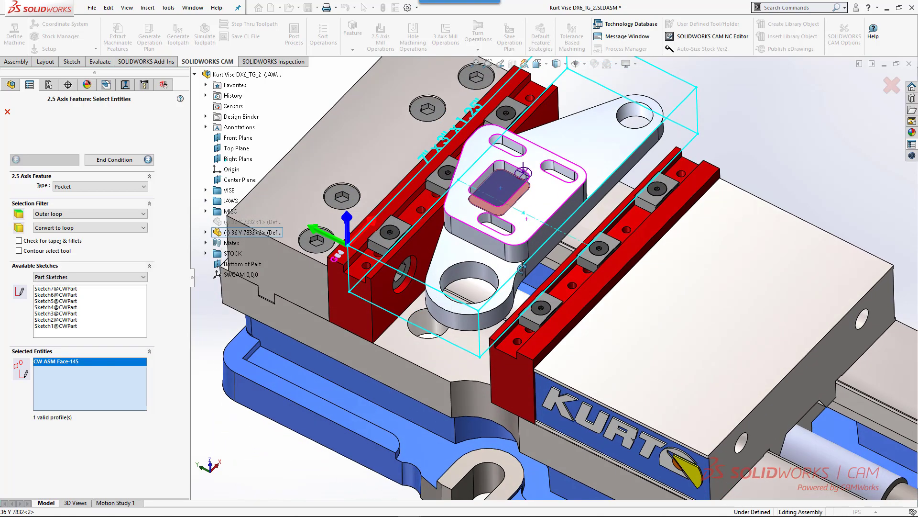
click(497, 231)
click(558, 175)
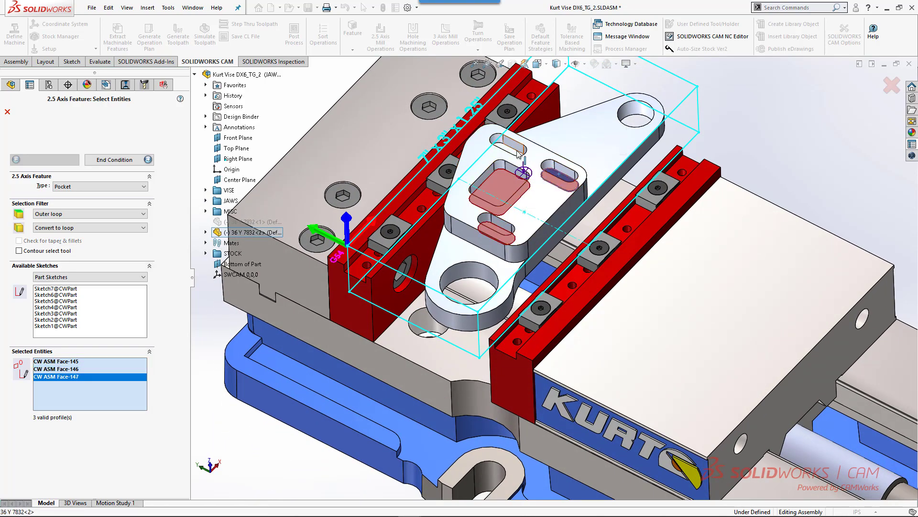
click(503, 156)
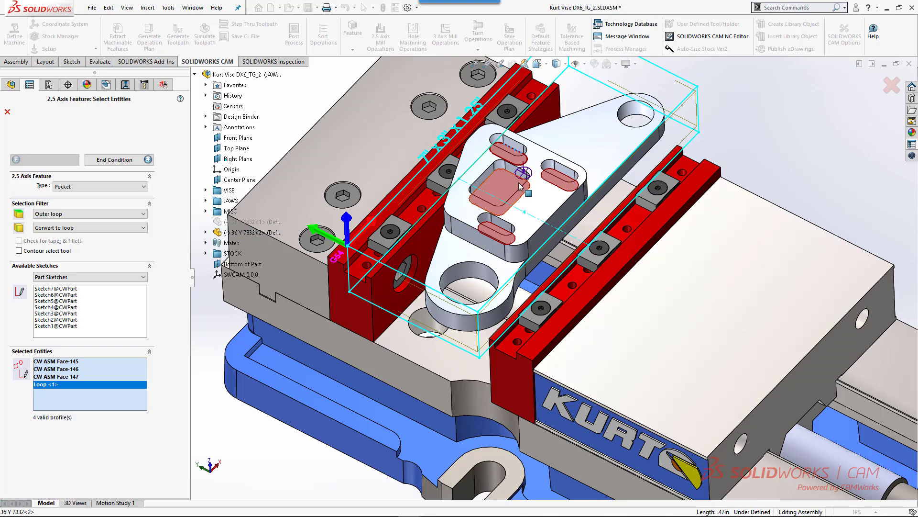
Set the pocket strategy to Rough-Finish with the Upto Face end condition and create the pocket features
click(129, 162)
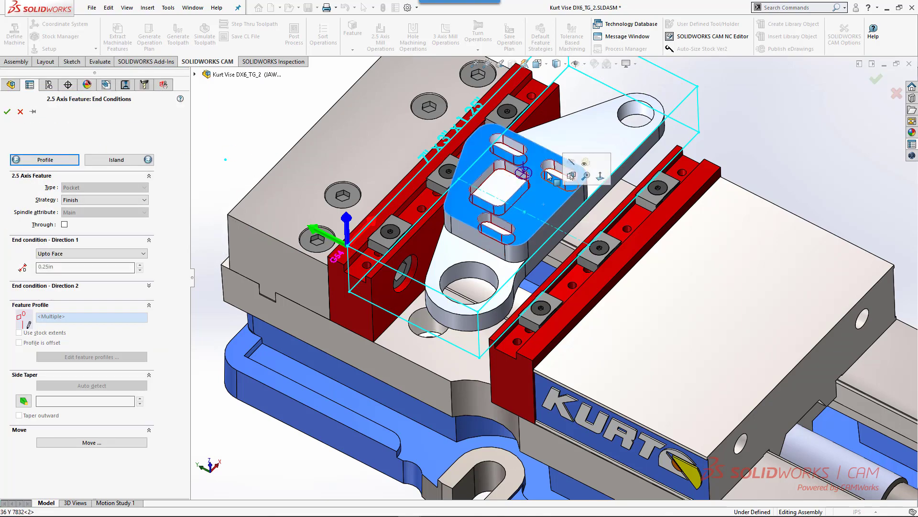
scroll(541, 213, down, 5)
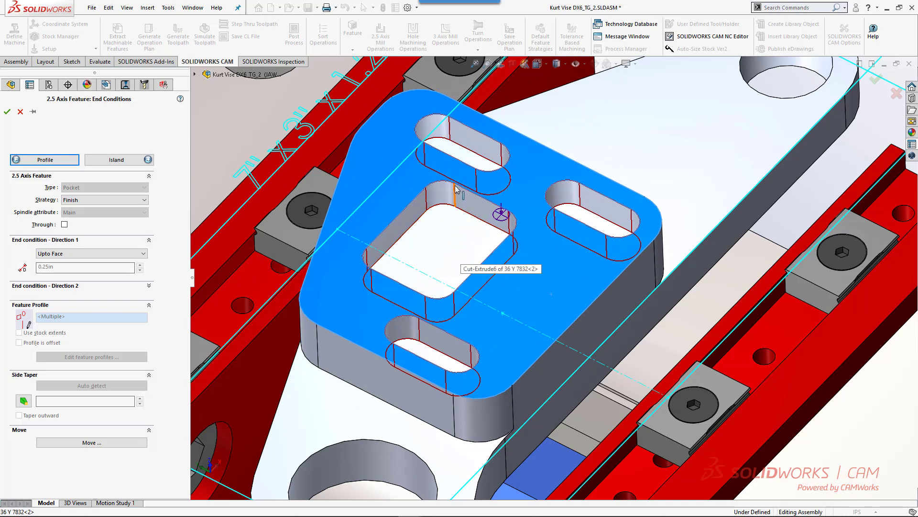
click(78, 200)
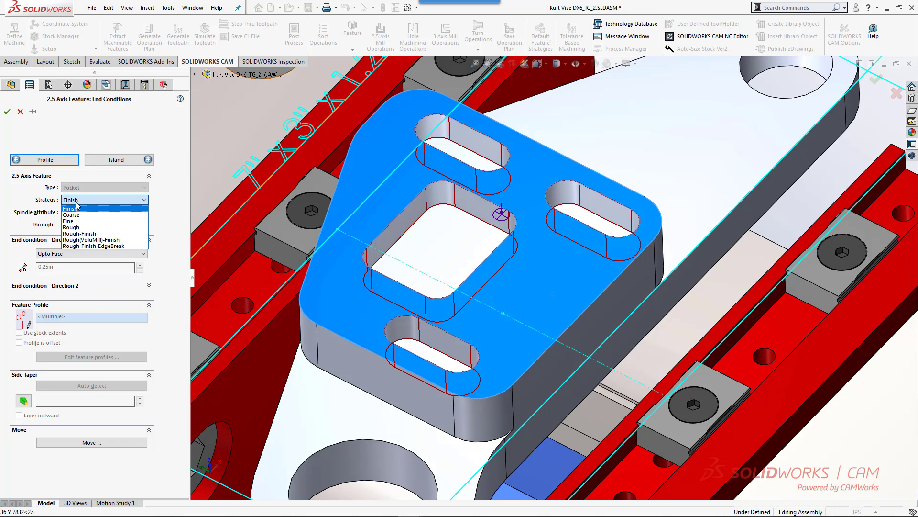
click(78, 233)
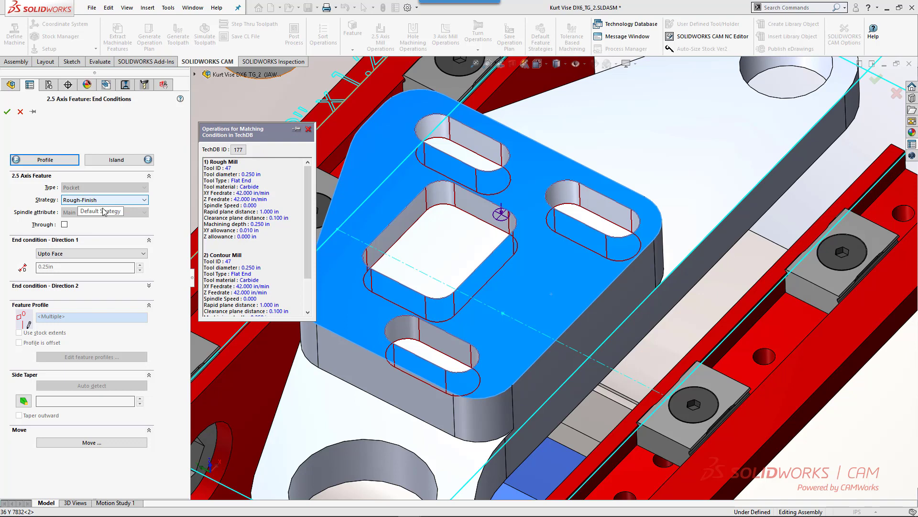
click(7, 112)
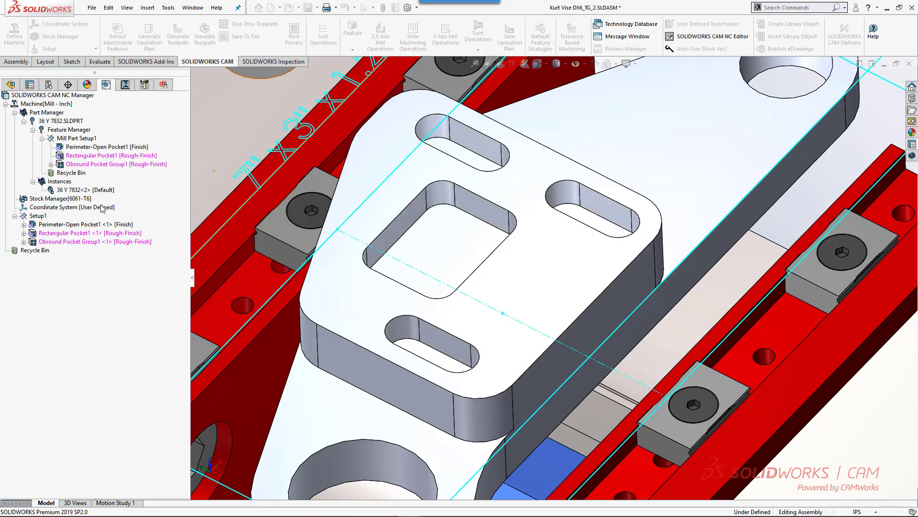
Examine the new rectangular and obround pocket features on the model and review the rectangular pocket's parameters
click(69, 234)
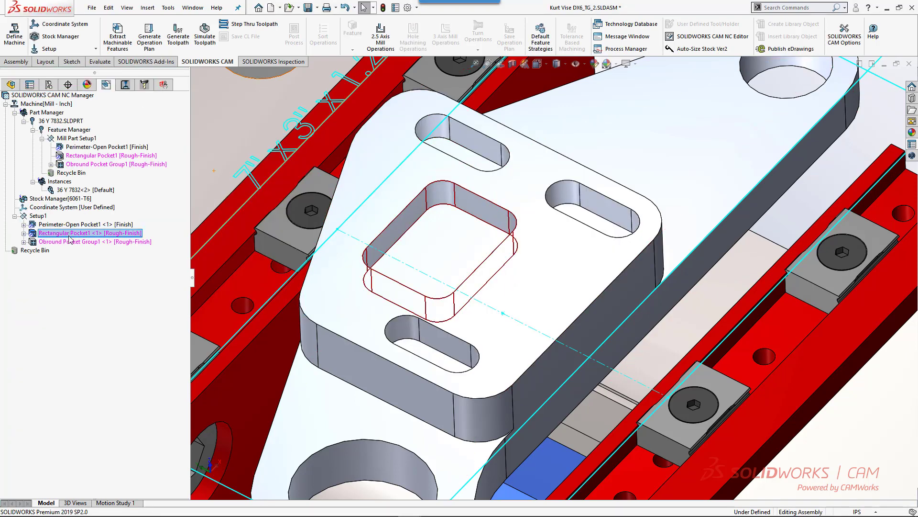
click(71, 242)
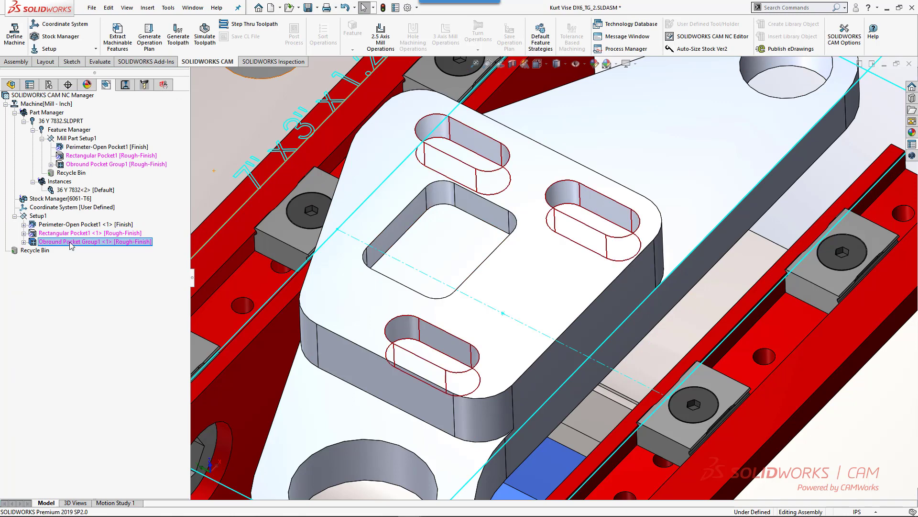
right_click(102, 234)
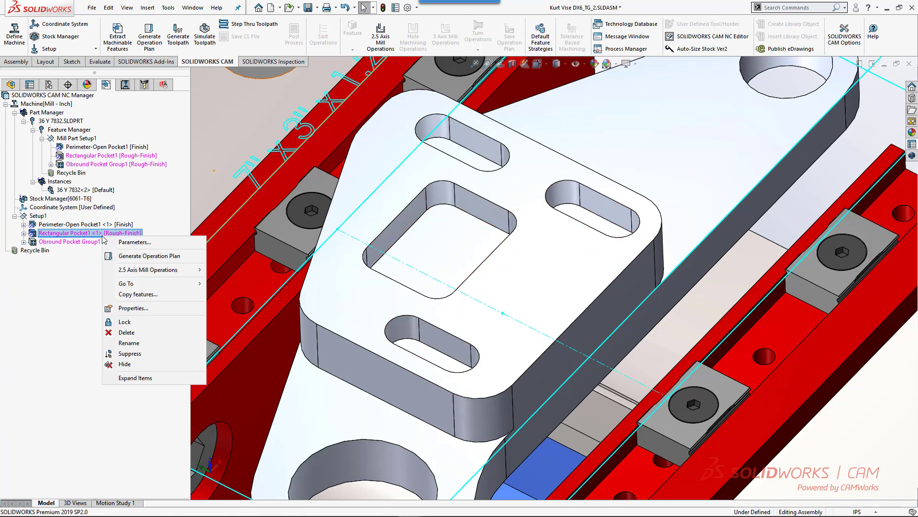
click(122, 242)
drag(559, 90, 160, 72)
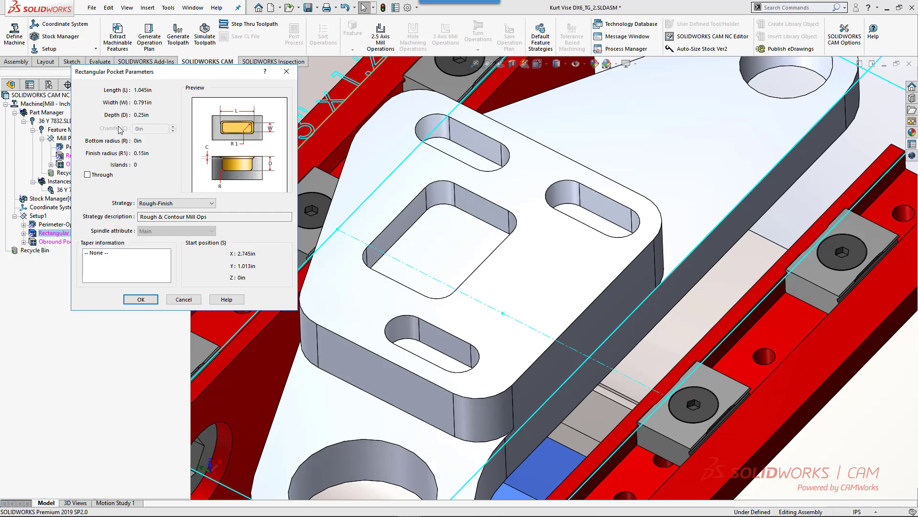
click(141, 299)
click(123, 233)
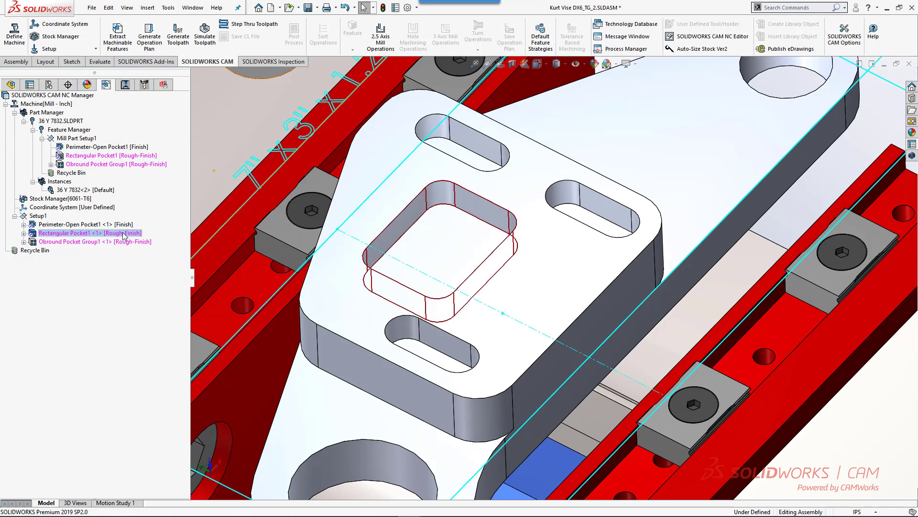
Generate the operation plan for the rectangular pocket feature and review its rough and contour milling operations
right_click(124, 236)
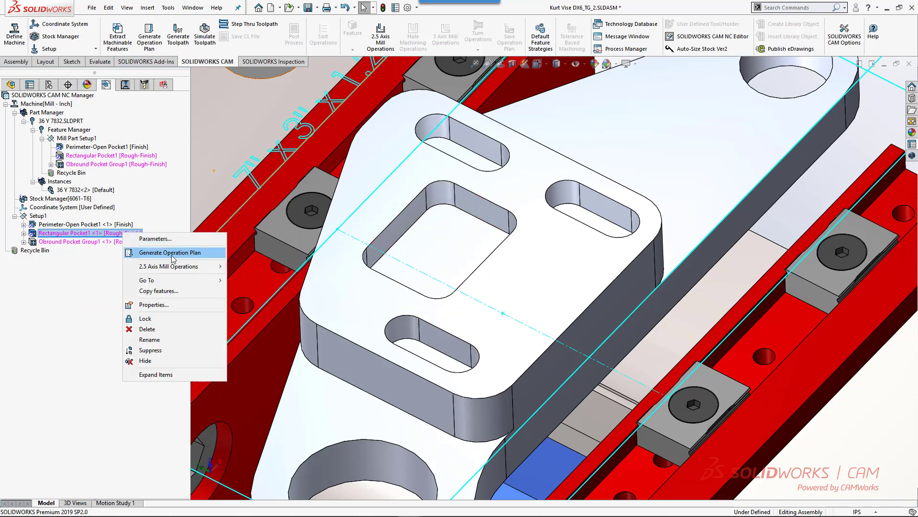
click(173, 253)
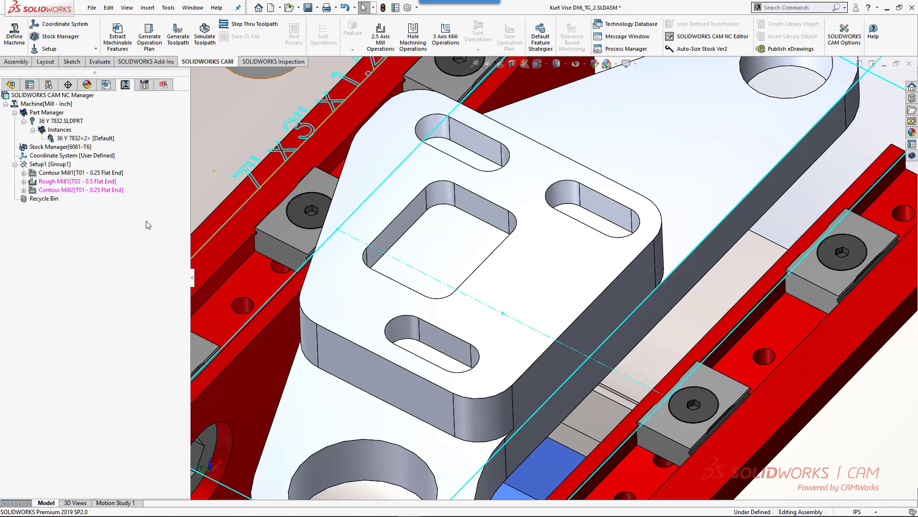
click(102, 185)
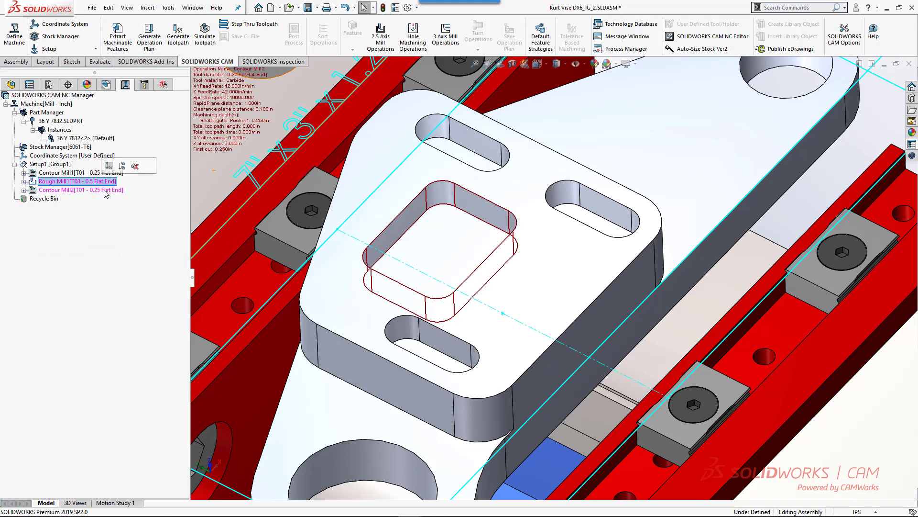
click(106, 192)
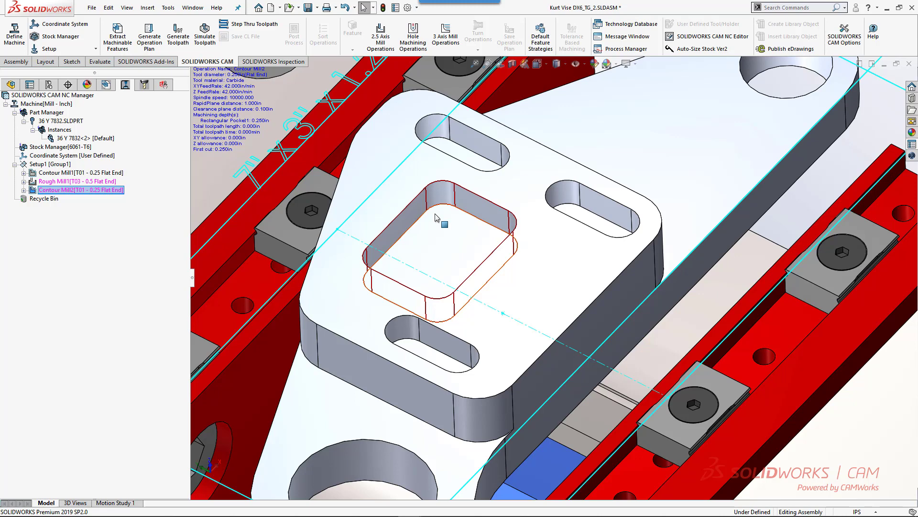
Generate toolpaths for the rectangular pocket's Rough Mill1 and Contour Mill2 operations and inspect the contour pass
mouse_move(91, 185)
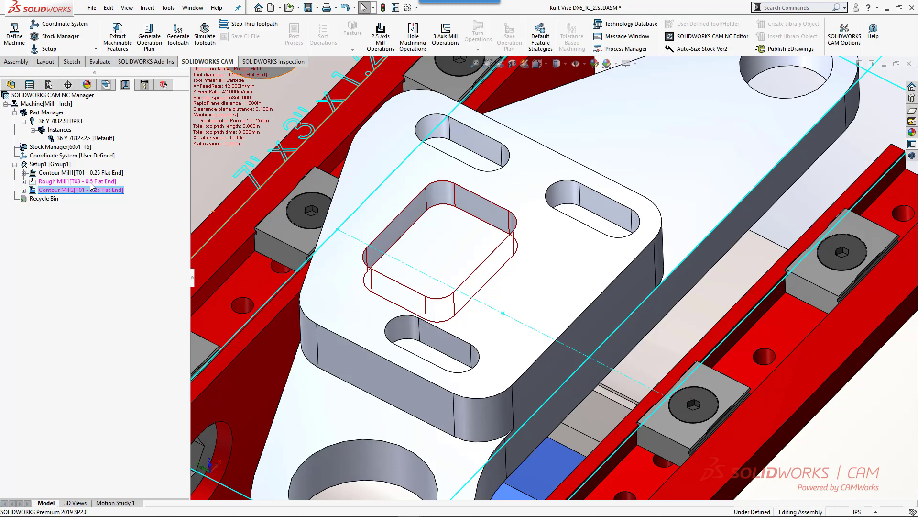
mouse_move(86, 149)
ctrl+click(99, 183)
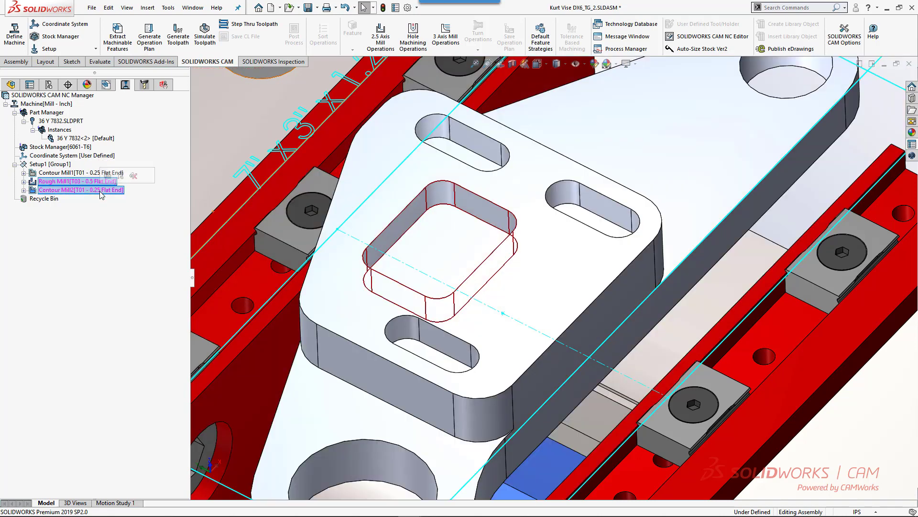
right_click(101, 193)
click(120, 198)
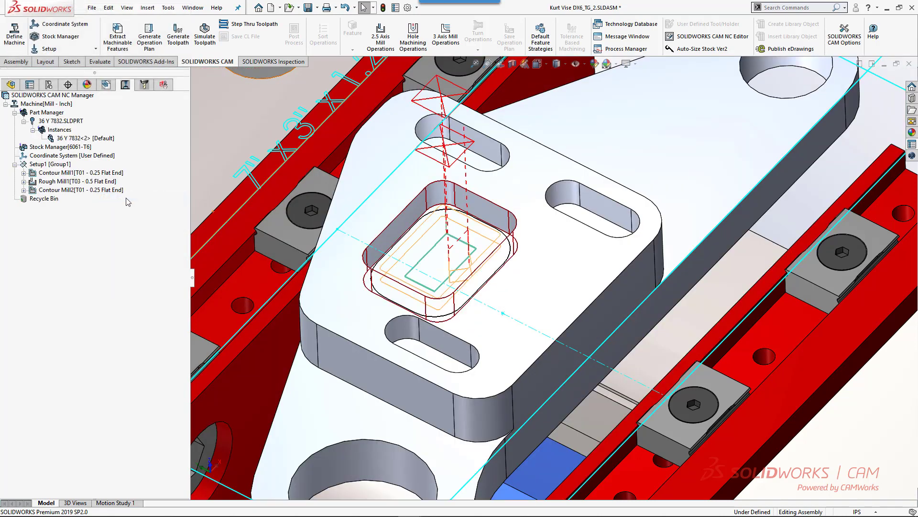
click(109, 191)
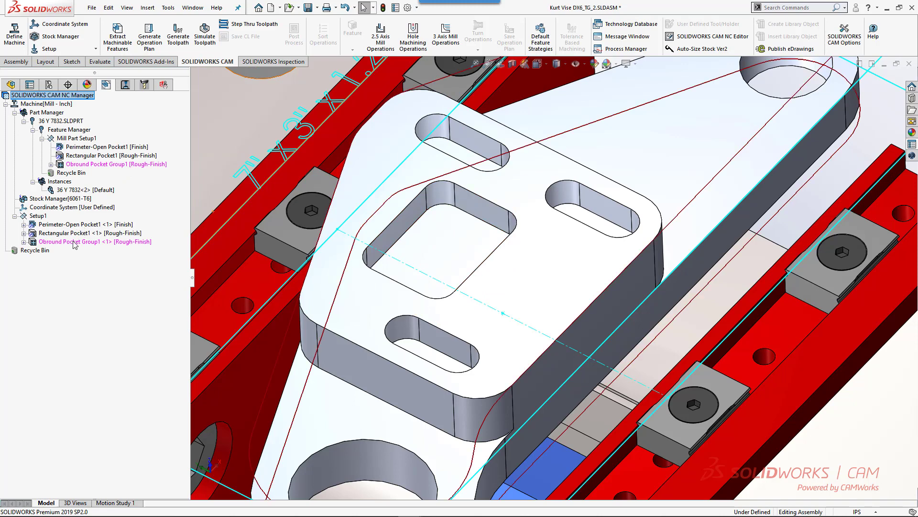
Generate the operation plan for the obround pocket group and the toolpaths for its roughing and contour operations
click(56, 241)
right_click(72, 242)
click(121, 260)
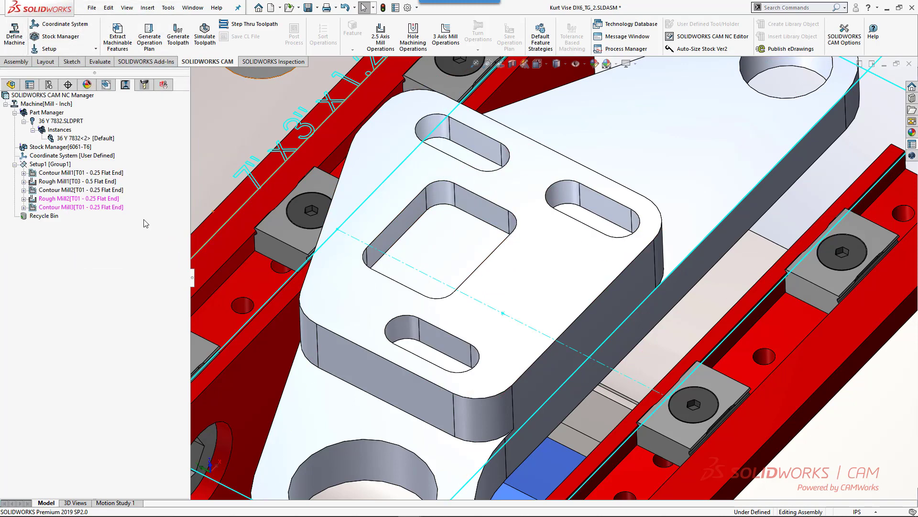
click(78, 198)
ctrl+click(102, 207)
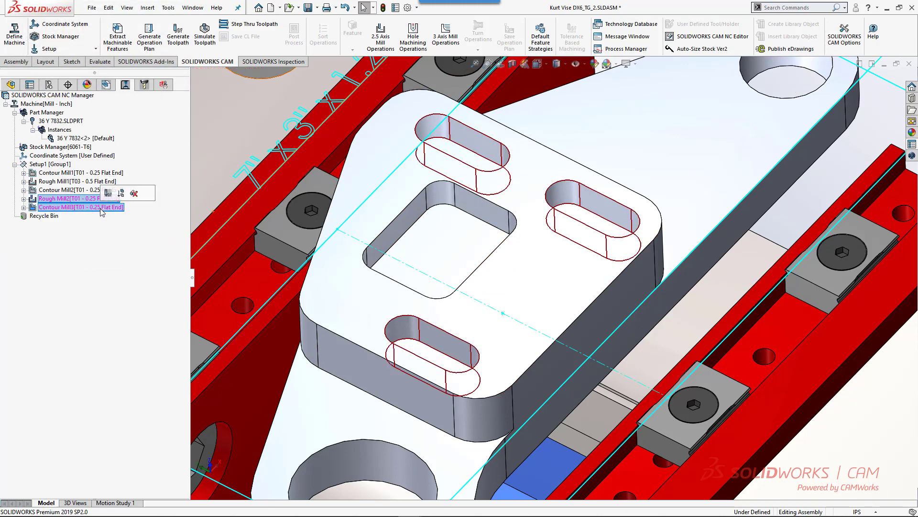
right_click(101, 208)
click(139, 214)
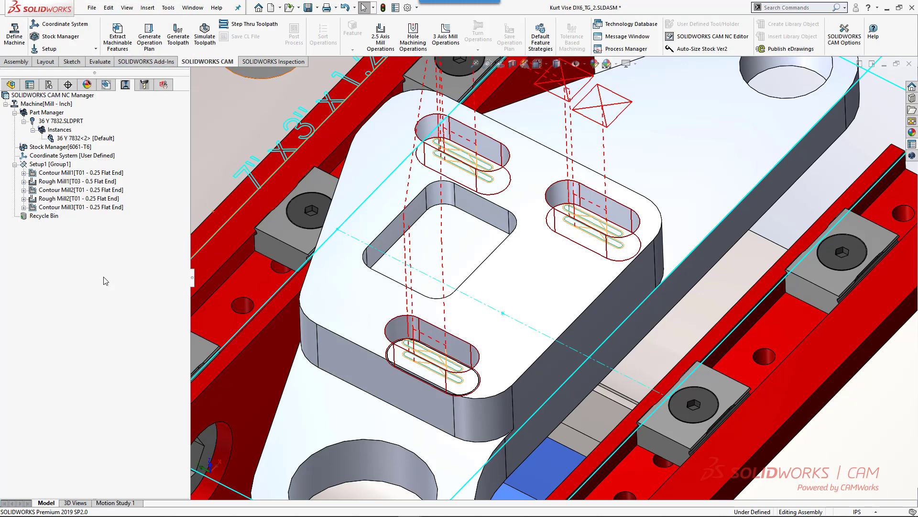
Review Rough Mill1's tool, the available pocketing patterns including VoluMill, and its estimated machining time
click(106, 182)
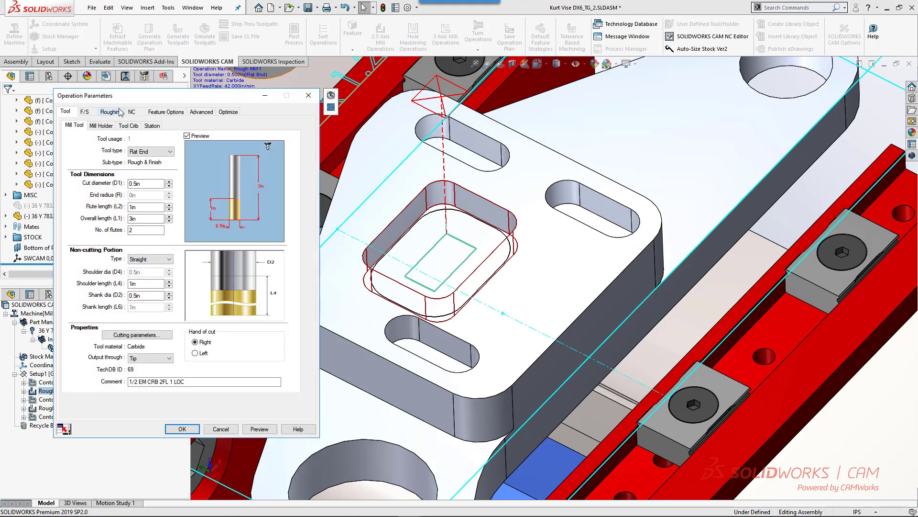
click(111, 112)
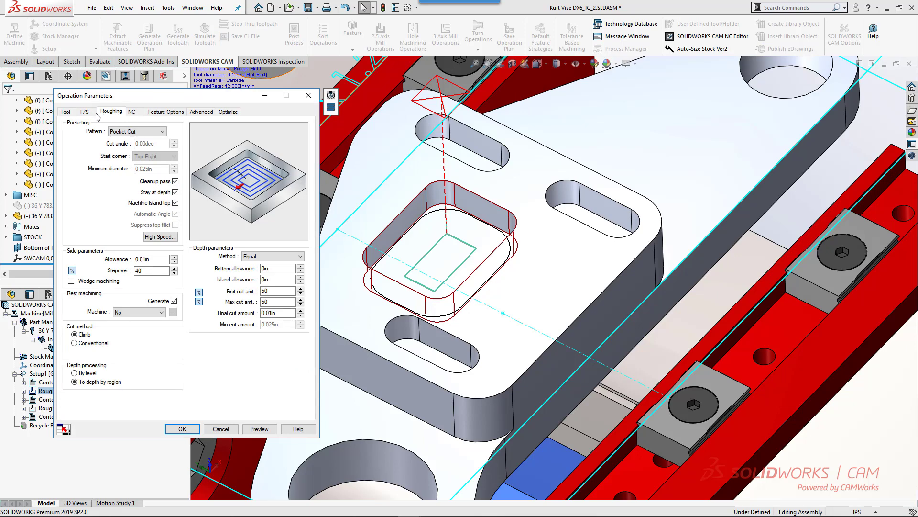
click(151, 132)
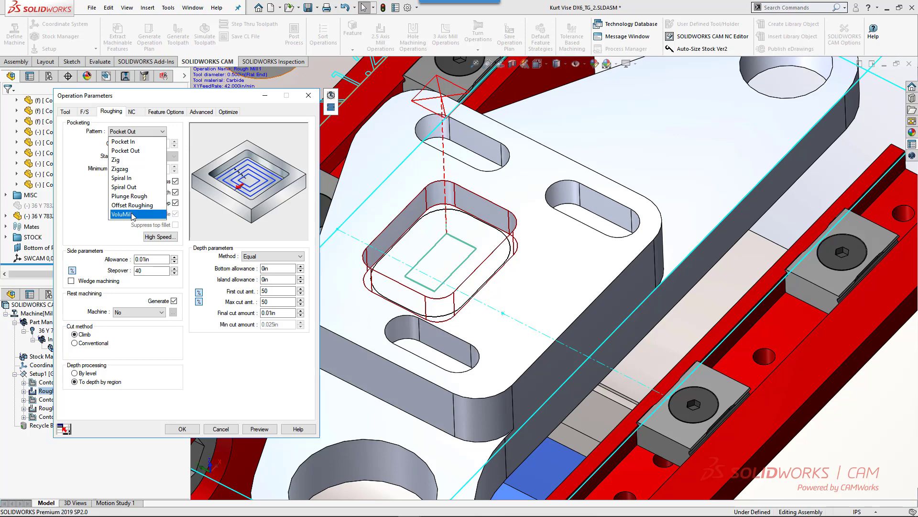
click(96, 220)
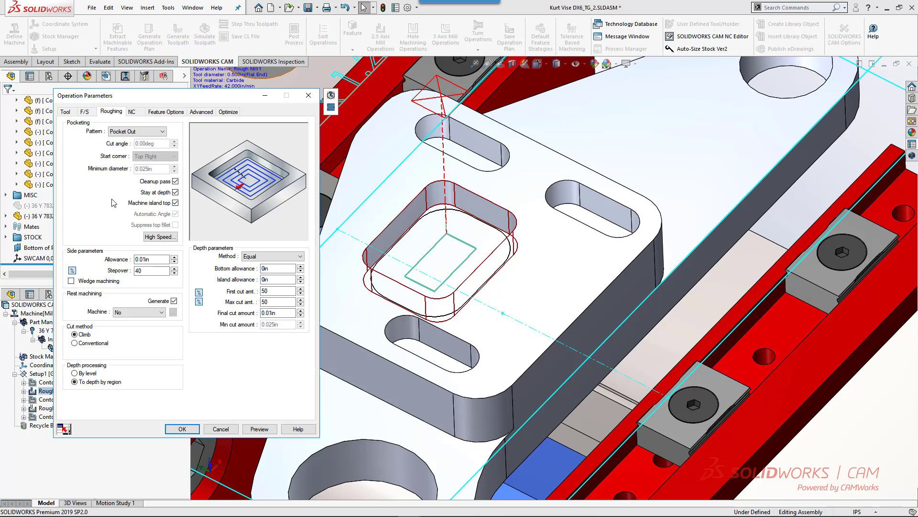
click(228, 113)
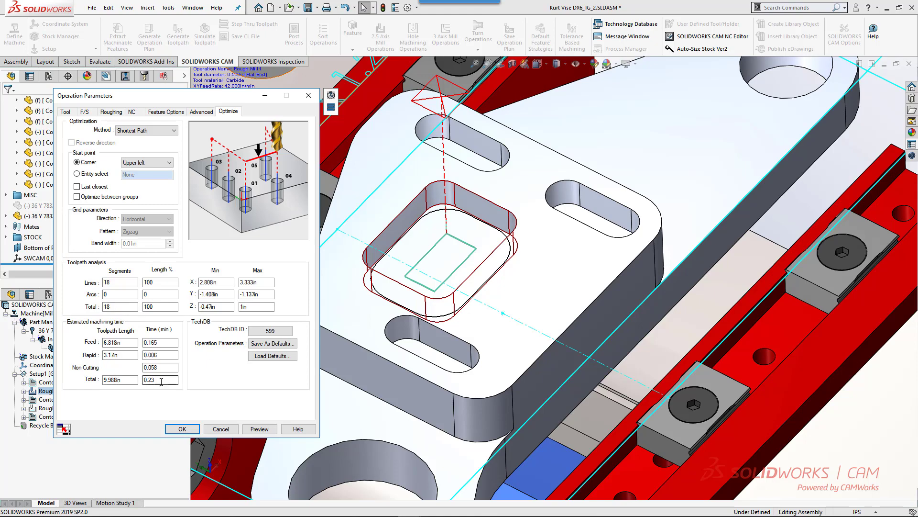
click(182, 429)
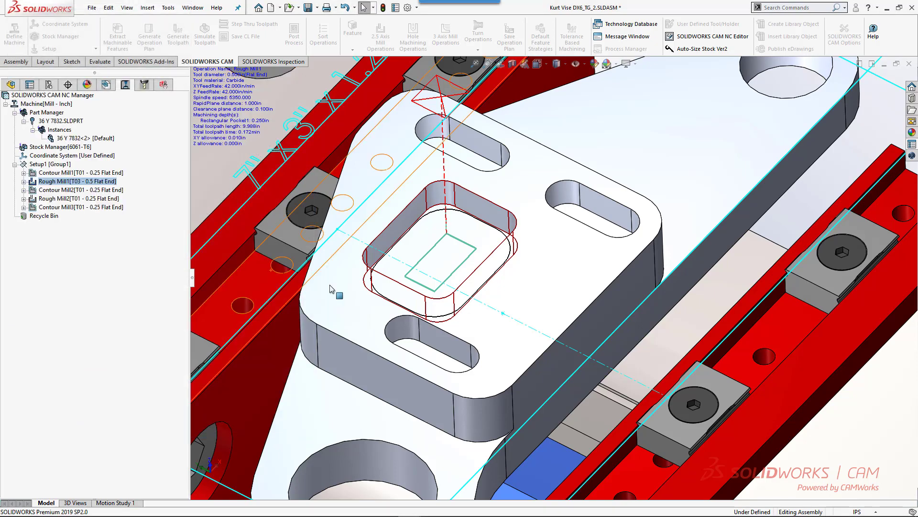
Start a 2.5 Axis Pocket feature in Mill Part Setup1 using only the edge loops of the bracket's two round holes as profiles
scroll(510, 320, up, 10)
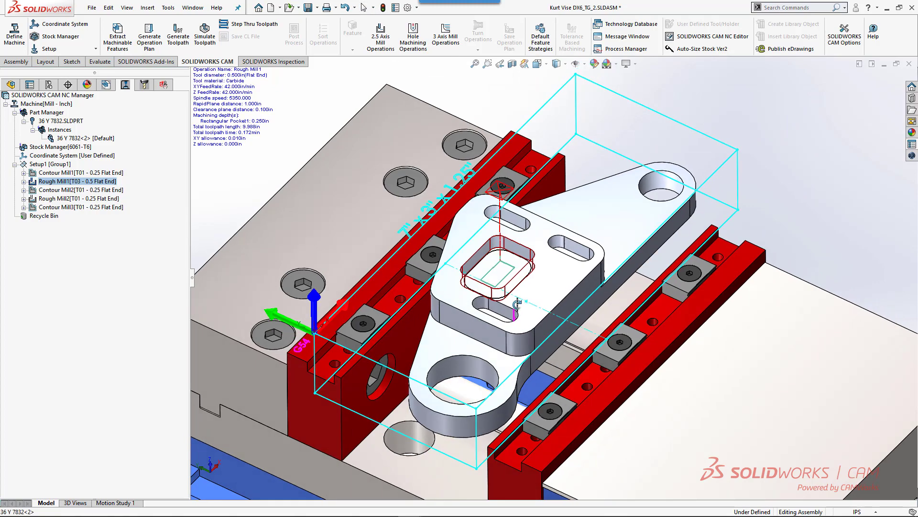
scroll(518, 269, down, 2)
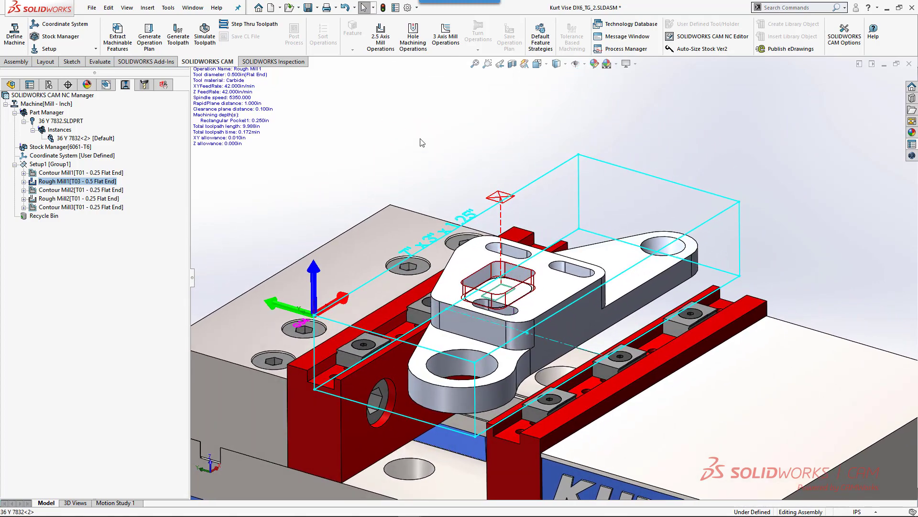
click(105, 84)
right_click(75, 139)
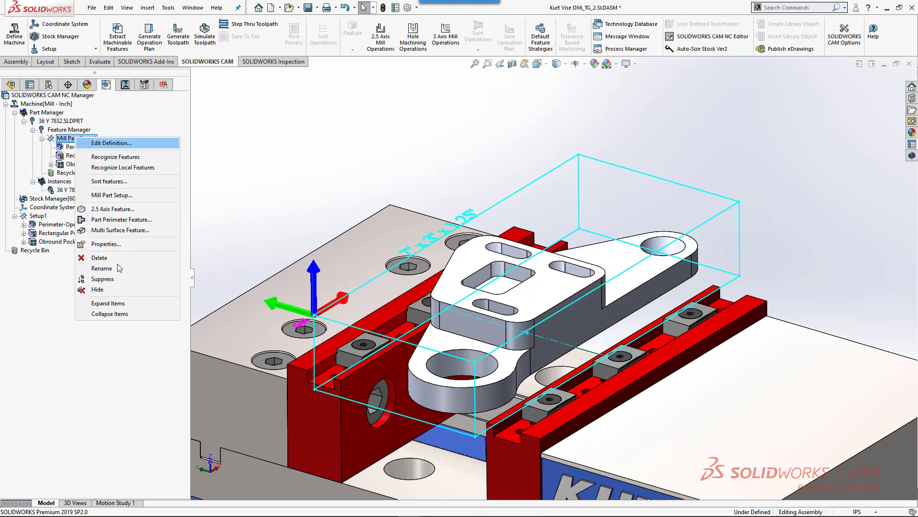
click(123, 209)
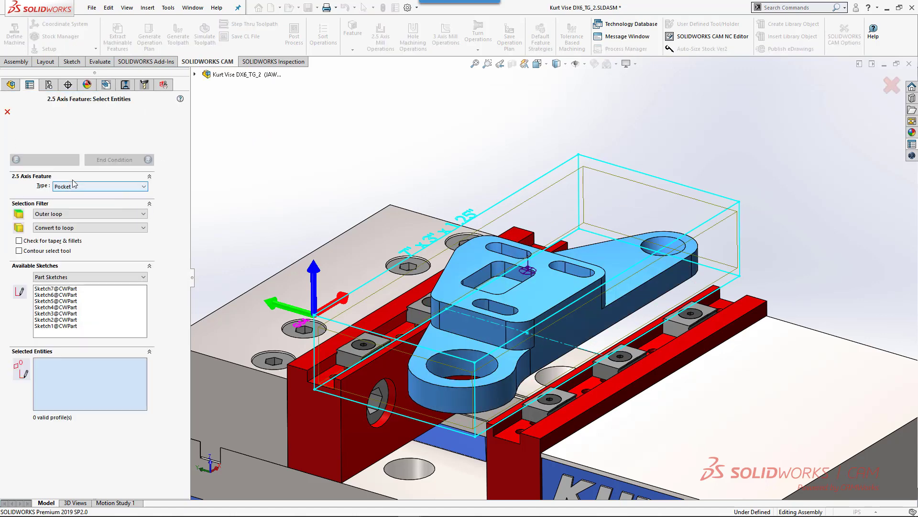
click(476, 352)
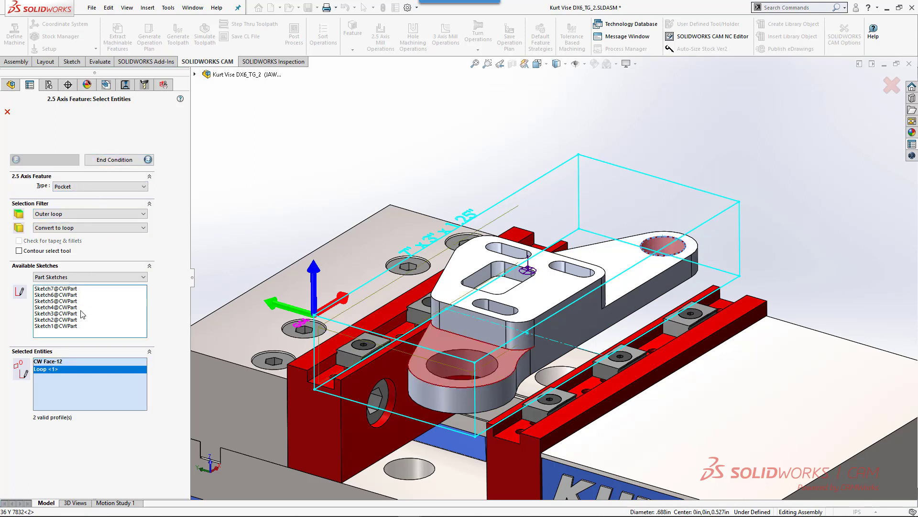
click(48, 361)
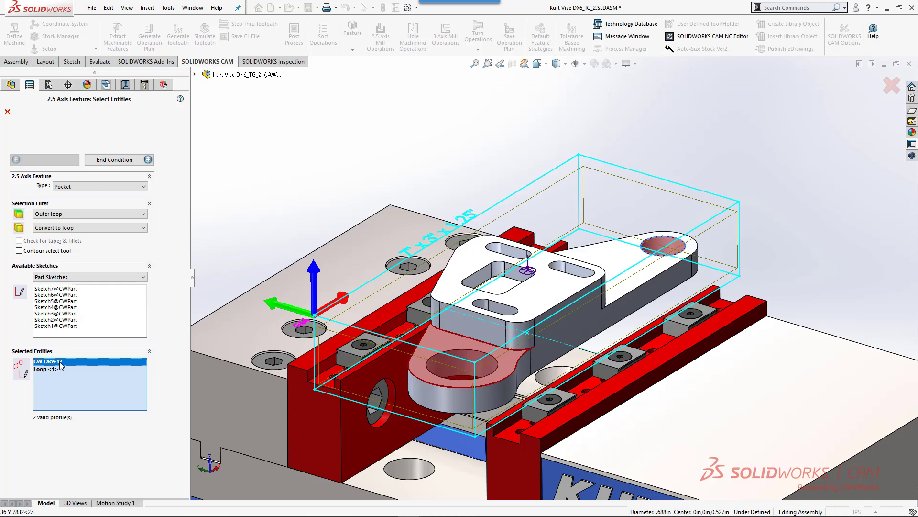
key(Delete)
click(471, 353)
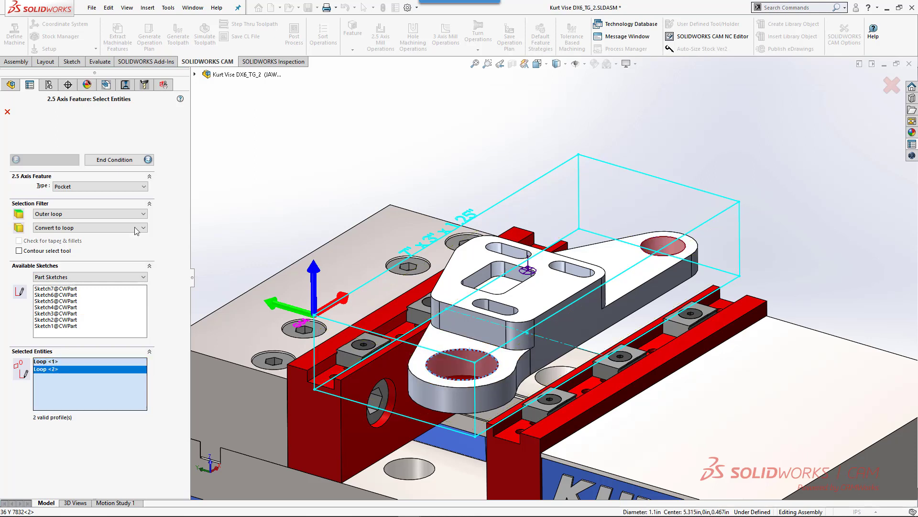
click(88, 188)
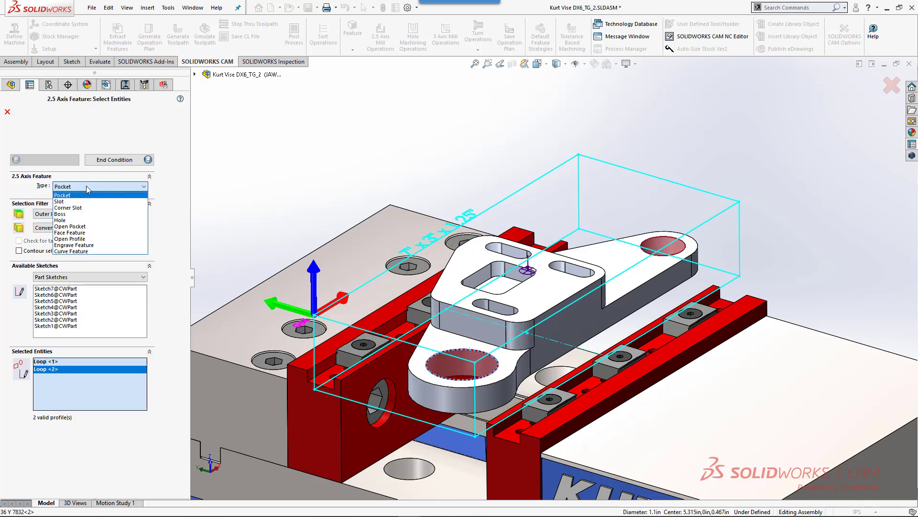
click(67, 203)
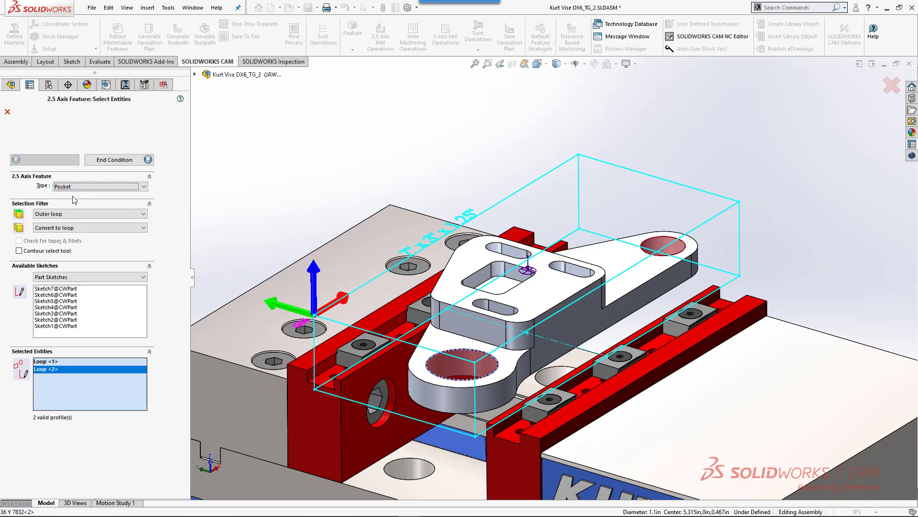
Set the Rough strategy and the Upto Face end condition at the bracket's bottom face, and create the circular pocket features
click(129, 160)
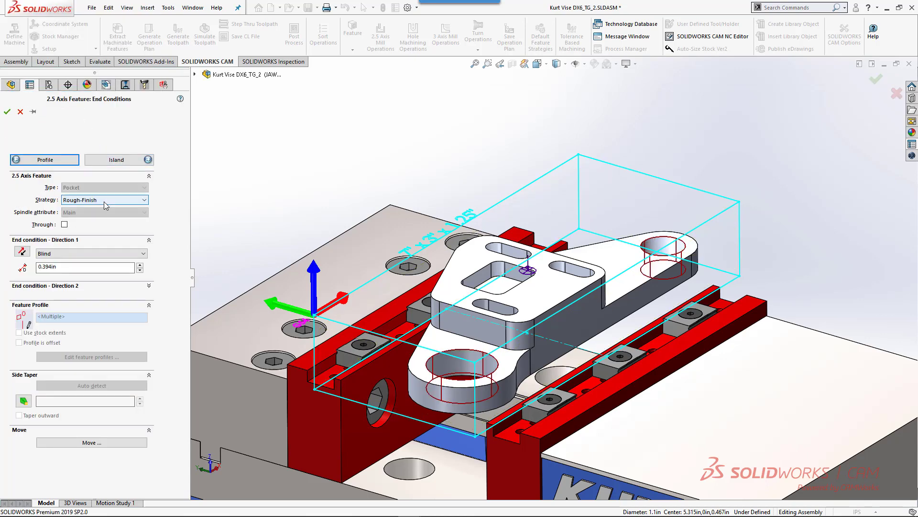
click(105, 202)
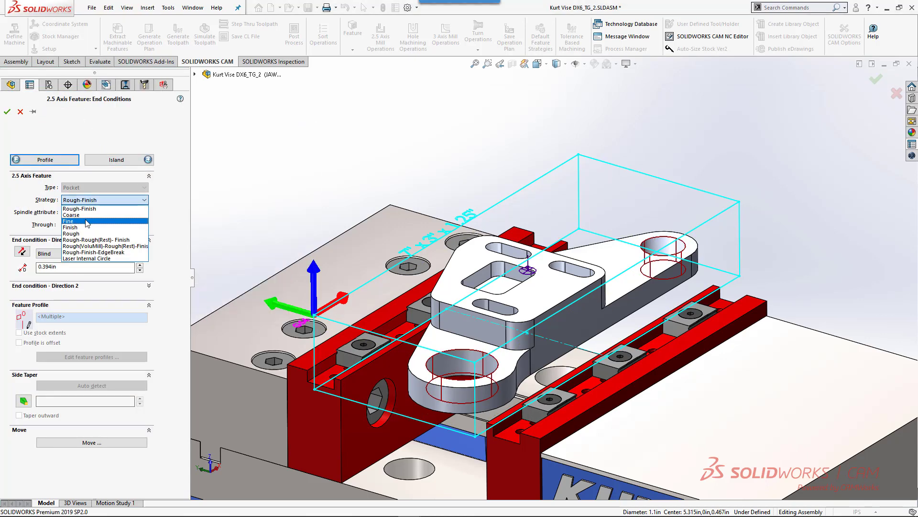
click(88, 234)
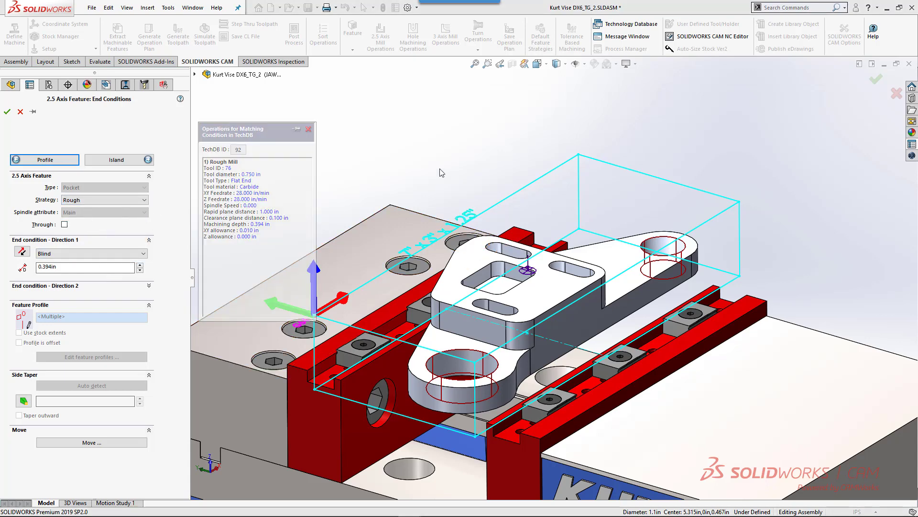
click(483, 336)
middle_drag(448, 177, 445, 221)
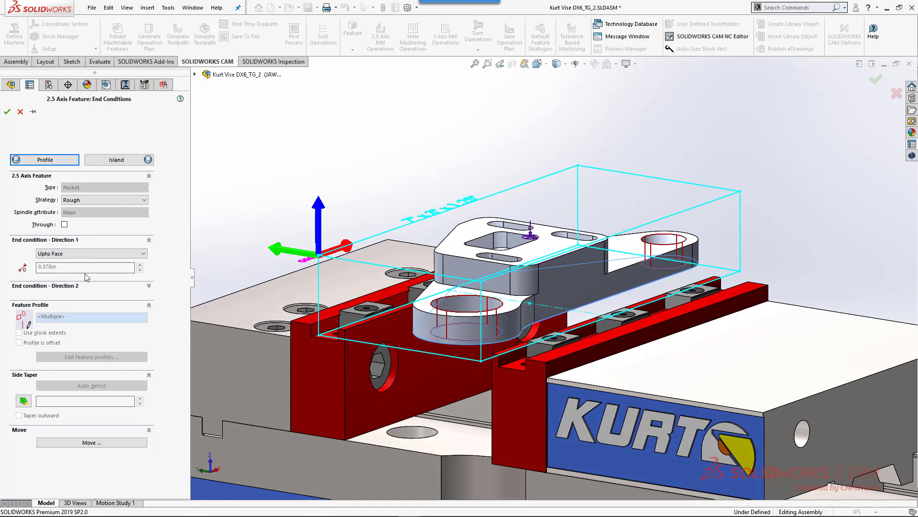
click(7, 113)
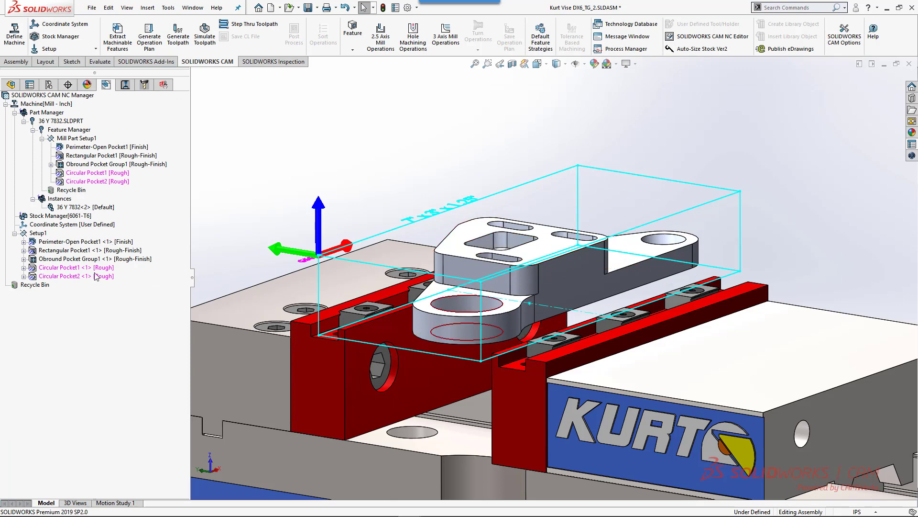
Generate the operation plan for both circular pockets and the toolpaths for their two roughing operations
click(98, 268)
ctrl+click(97, 277)
right_click(96, 280)
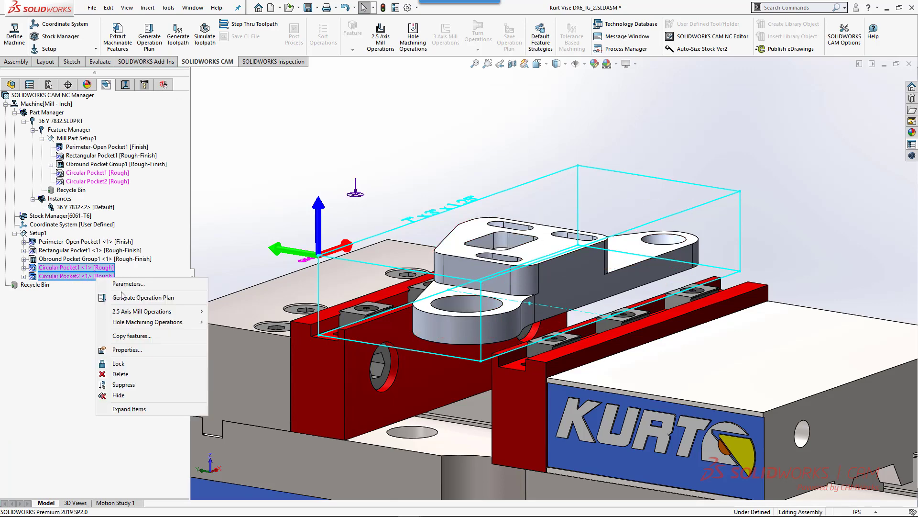
click(127, 297)
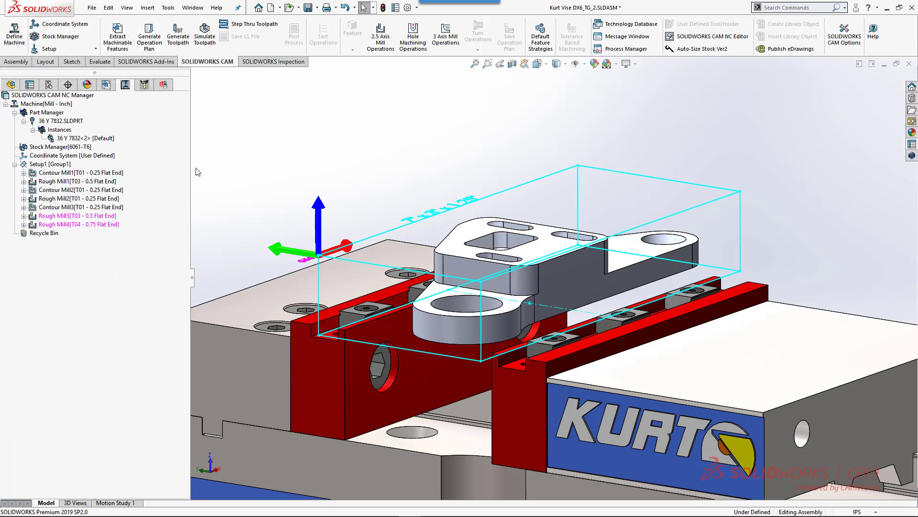
click(98, 216)
ctrl+click(98, 225)
right_click(97, 225)
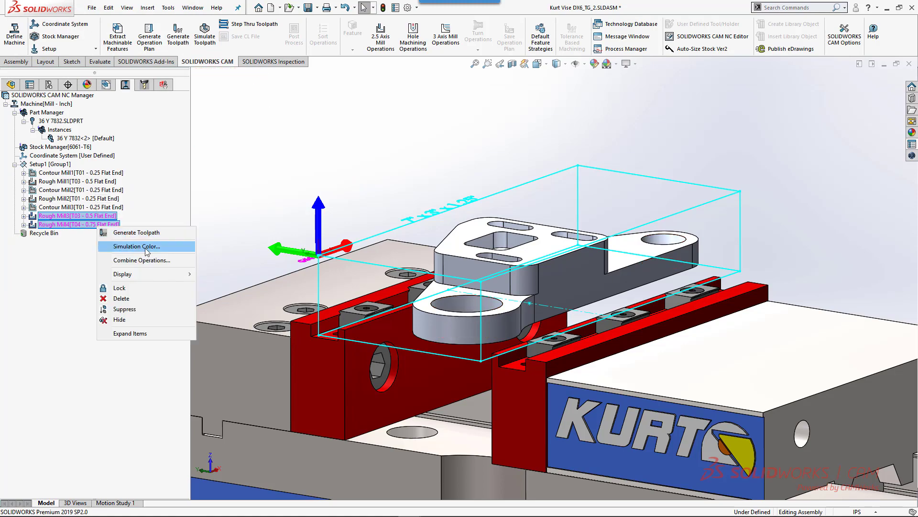
click(144, 231)
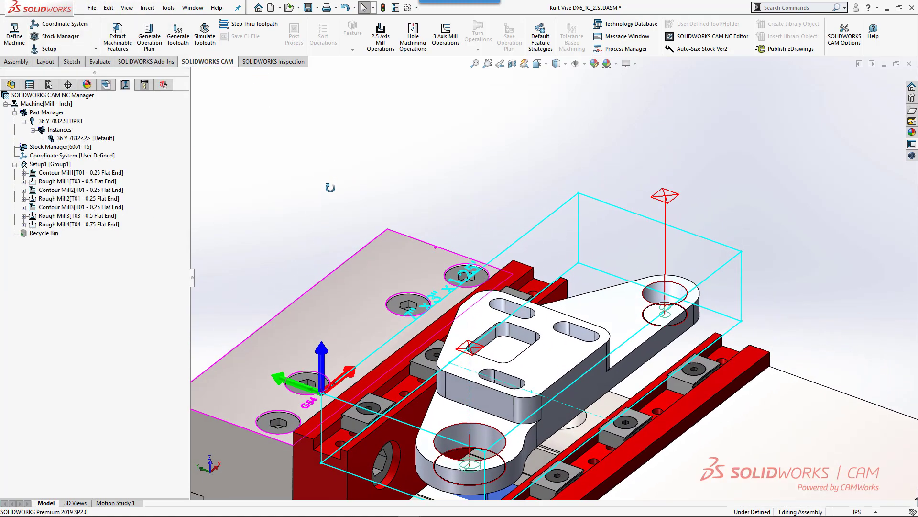
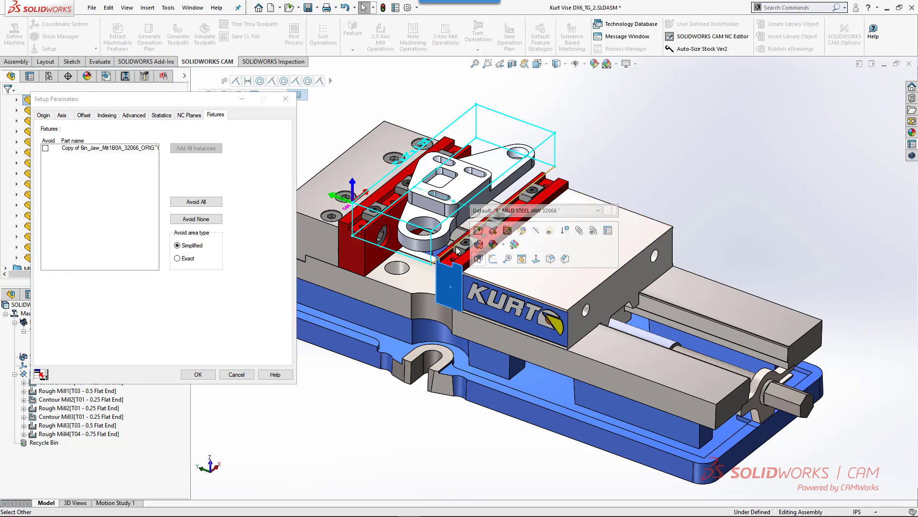
Add the front jaw, all TALONGRIP insert instances and the DX6-1 vise body to Setup1's fixtures and accept the setup parameters
click(465, 245)
click(94, 162)
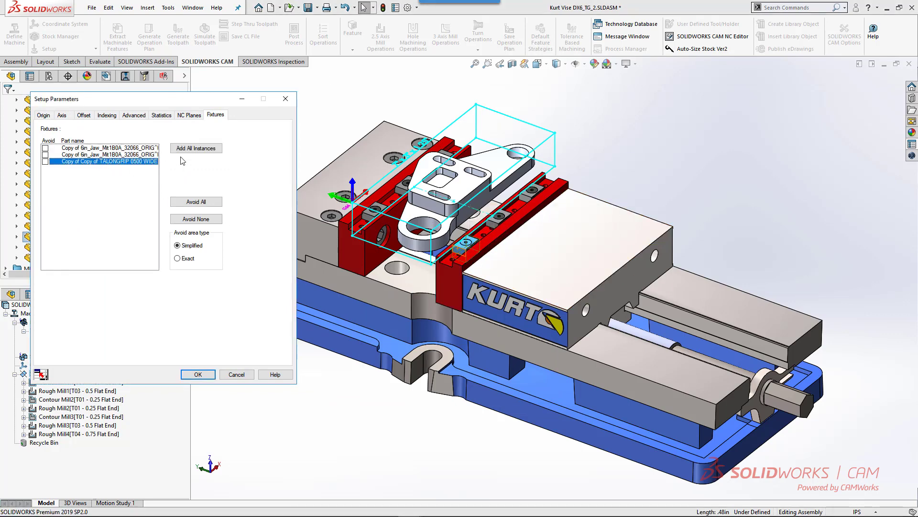
click(189, 148)
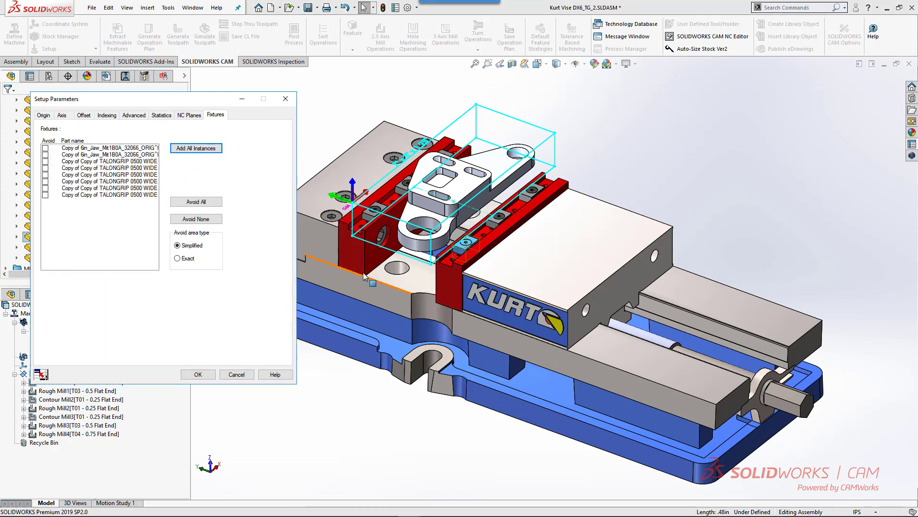
click(327, 270)
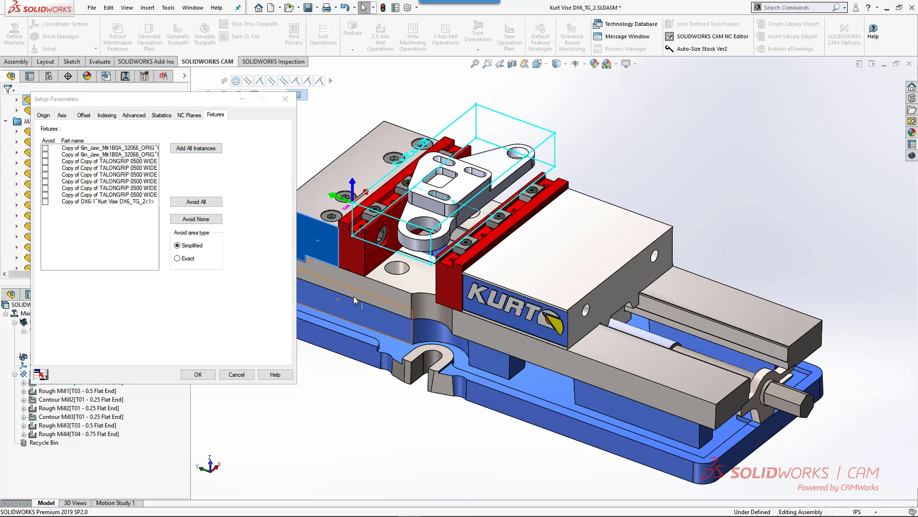
click(197, 374)
Start the toolpath simulation in Tool mode and single-step through the first moves of Contour Mill1
click(204, 43)
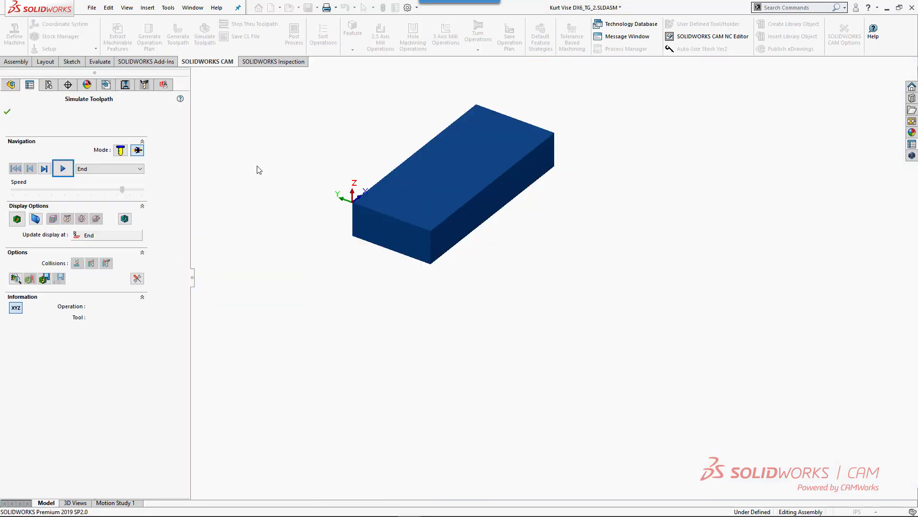
click(121, 150)
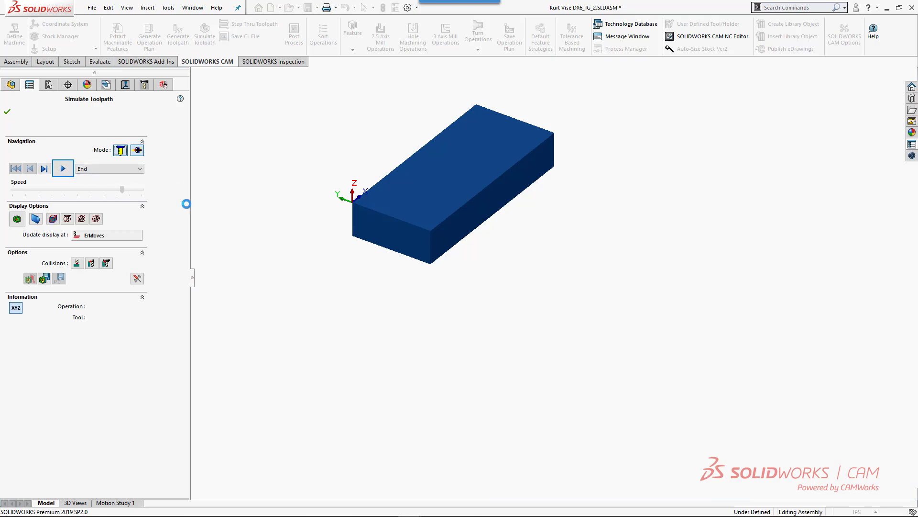
middle_drag(475, 269, 468, 303)
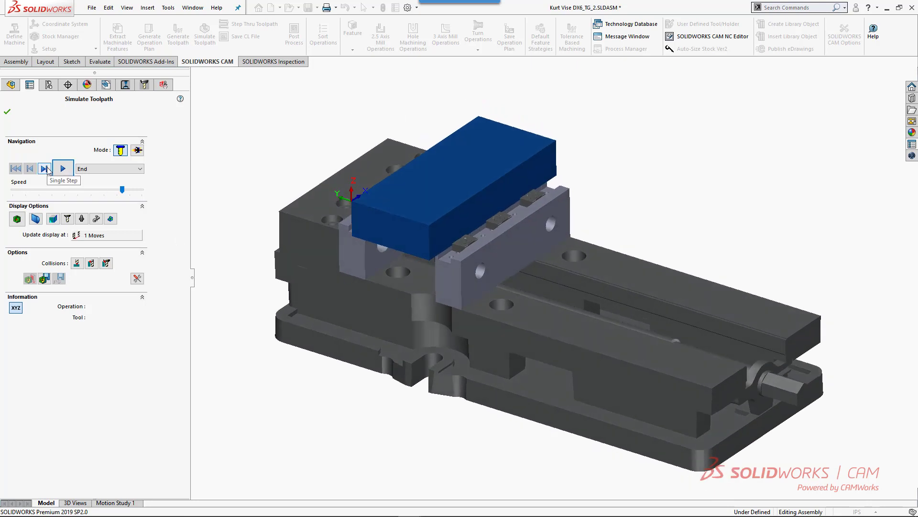
click(44, 168)
click(44, 168)
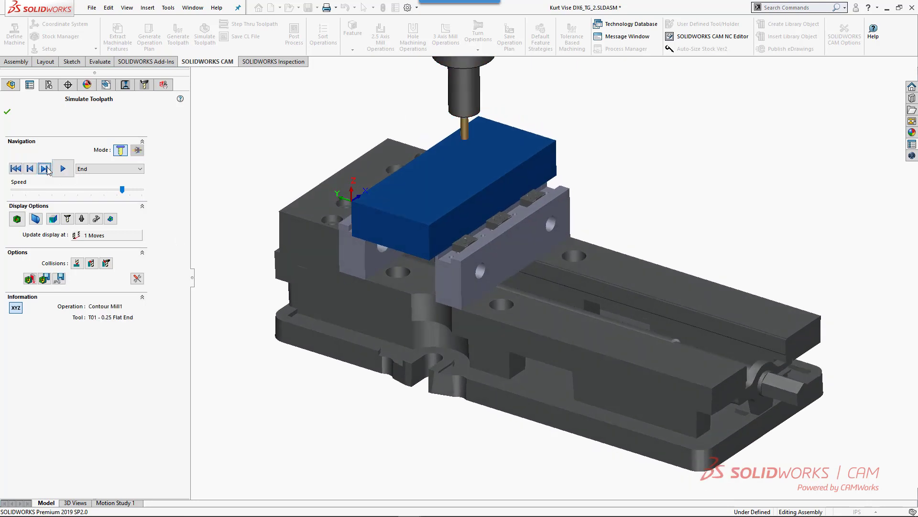
click(44, 169)
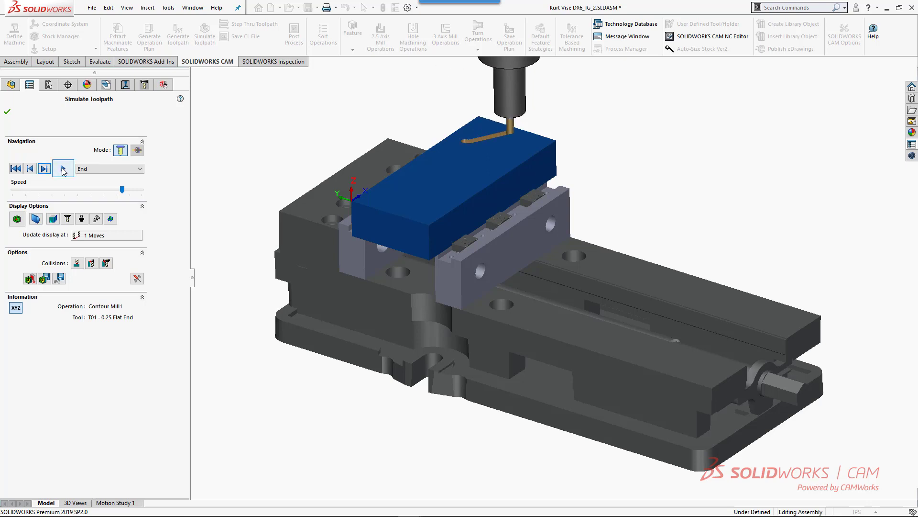
Run the simulation to the end at maximum speed and examine the machined stock and the tool collision options
click(63, 168)
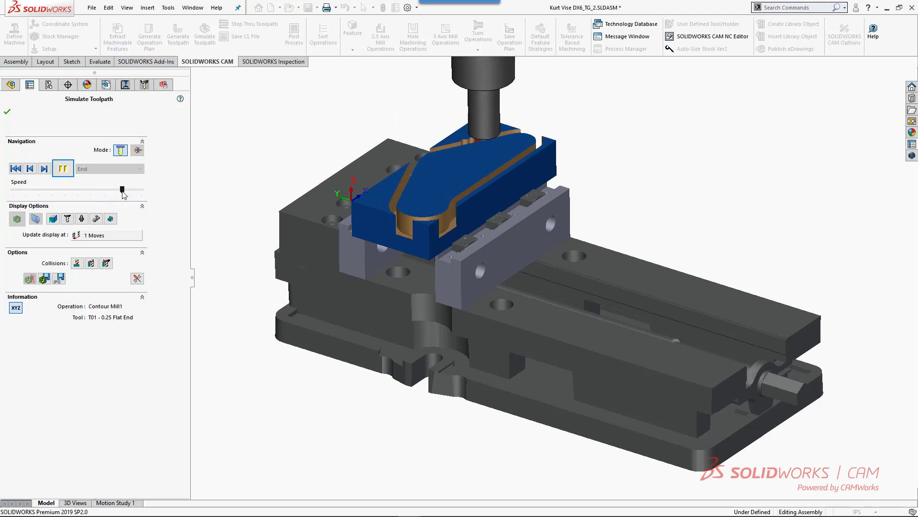
drag(122, 189, 142, 190)
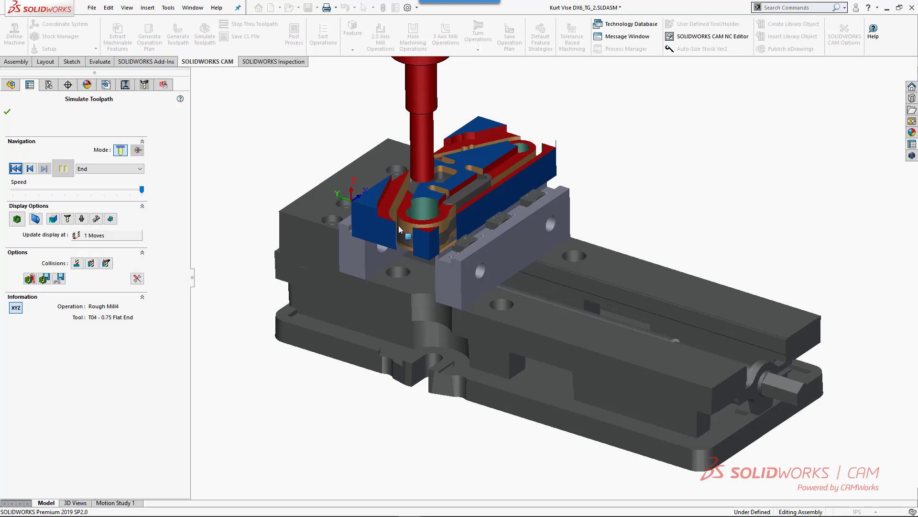
scroll(414, 196, down, 5)
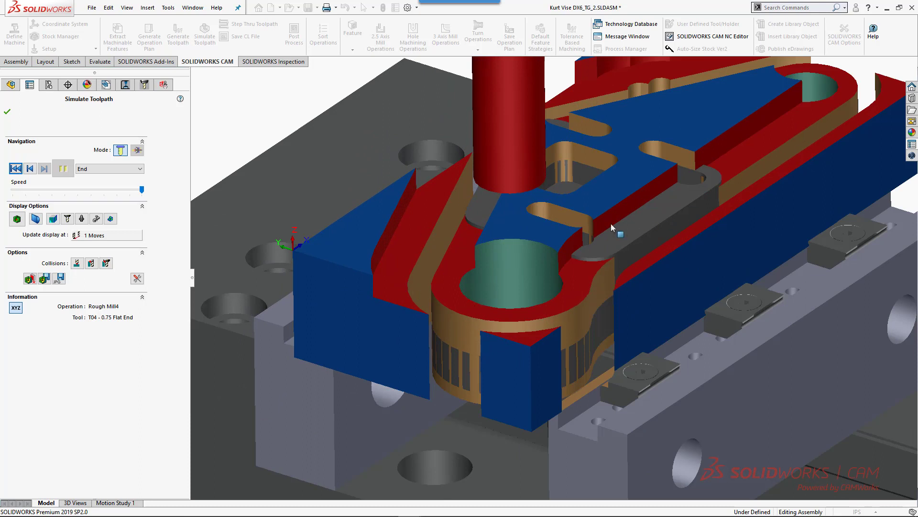
click(77, 264)
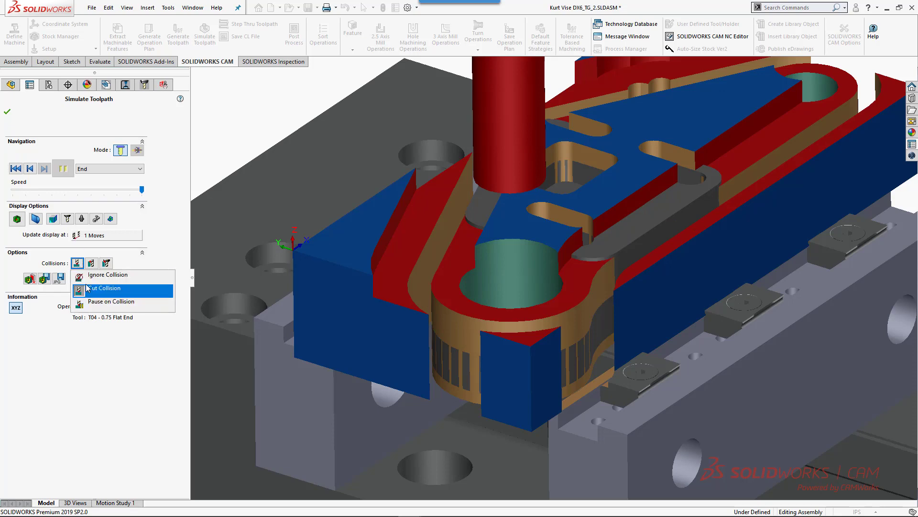
click(88, 306)
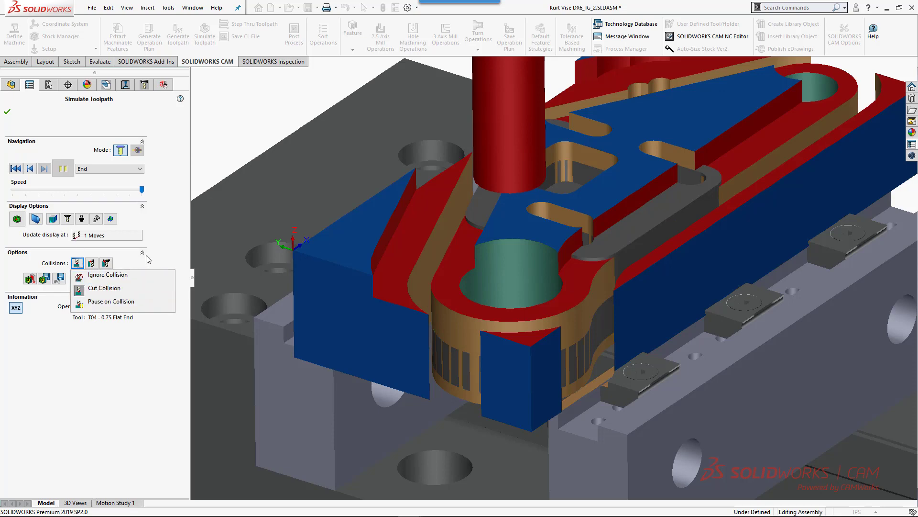
click(7, 113)
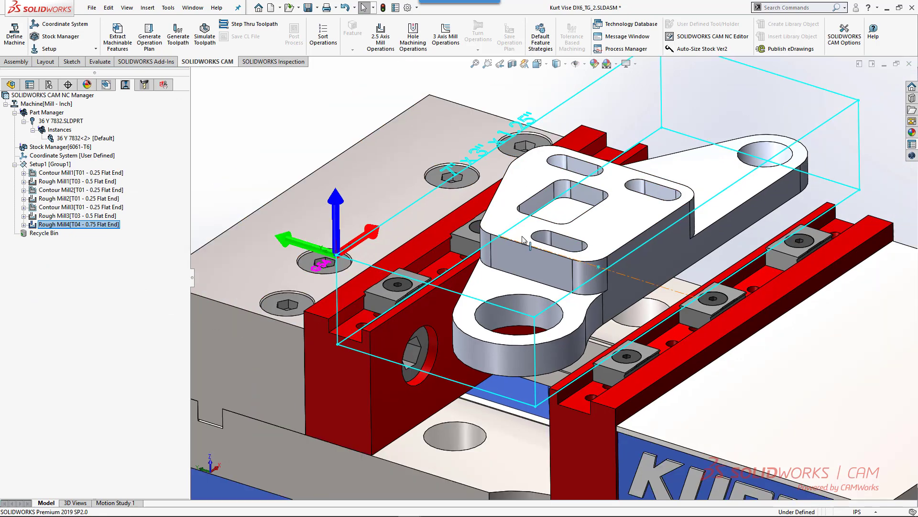
scroll(522, 240, up, 5)
scroll(762, 317, down, 4)
ctrl+middle_drag(762, 317, 660, 238)
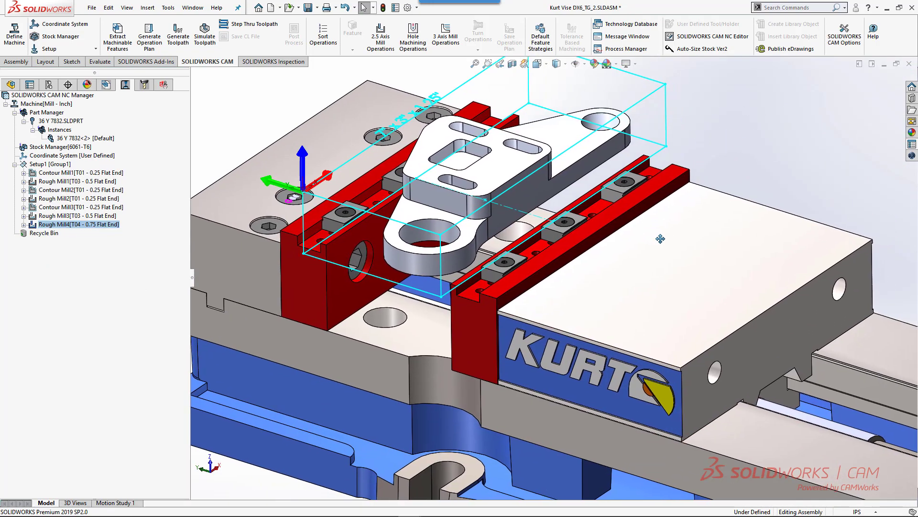
scroll(660, 238, up, 5)
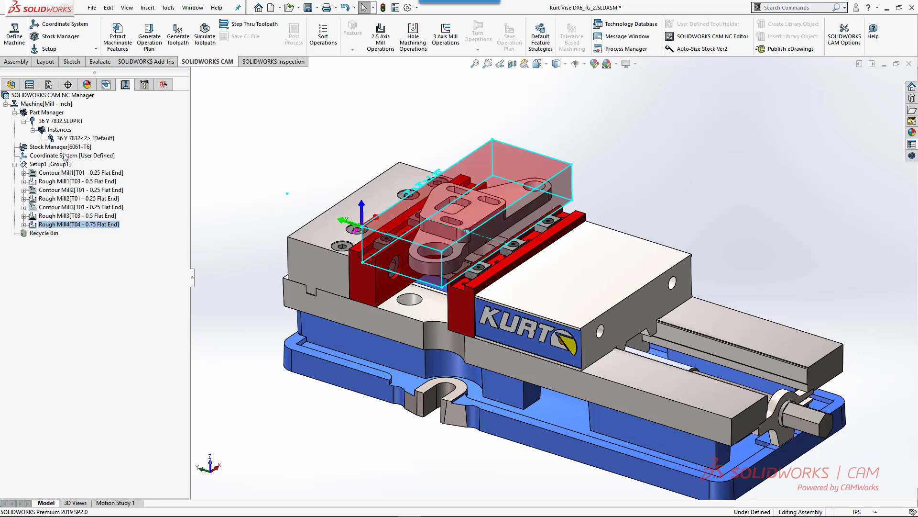
Assign the MATSUURA_MB14 post processor to the Mill - Inch machine
click(53, 104)
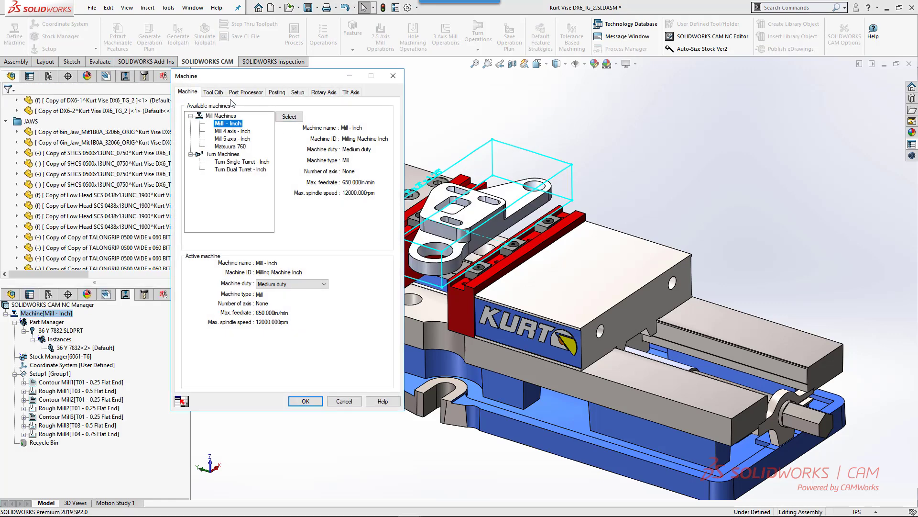
click(238, 94)
scroll(205, 176, down, 3)
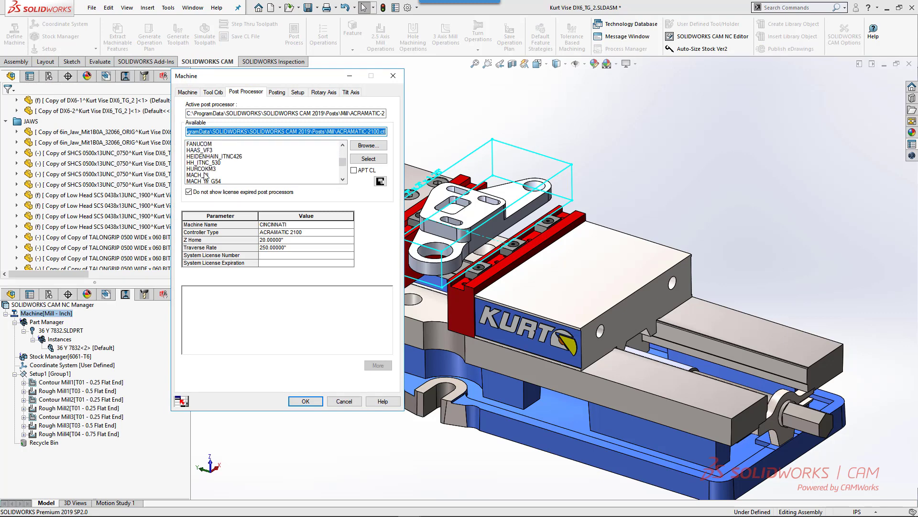
scroll(209, 184, down, 1)
scroll(209, 185, down, 1)
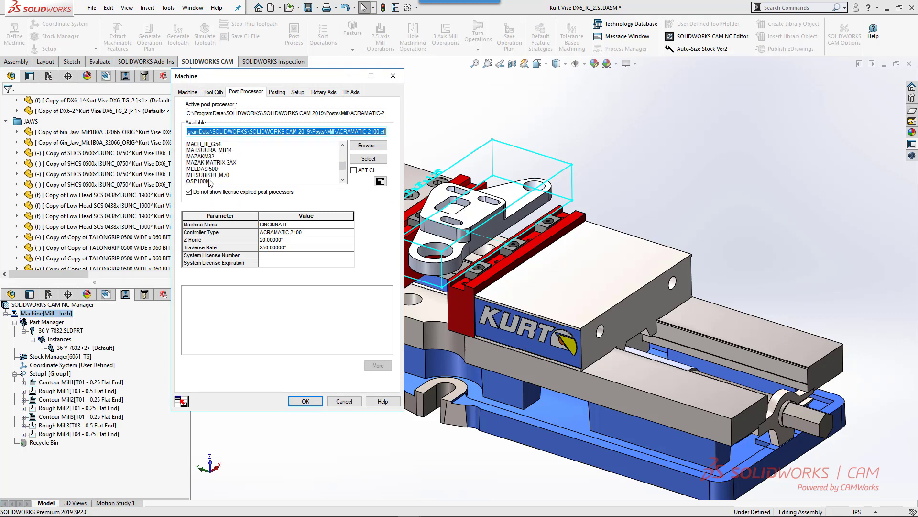
click(220, 150)
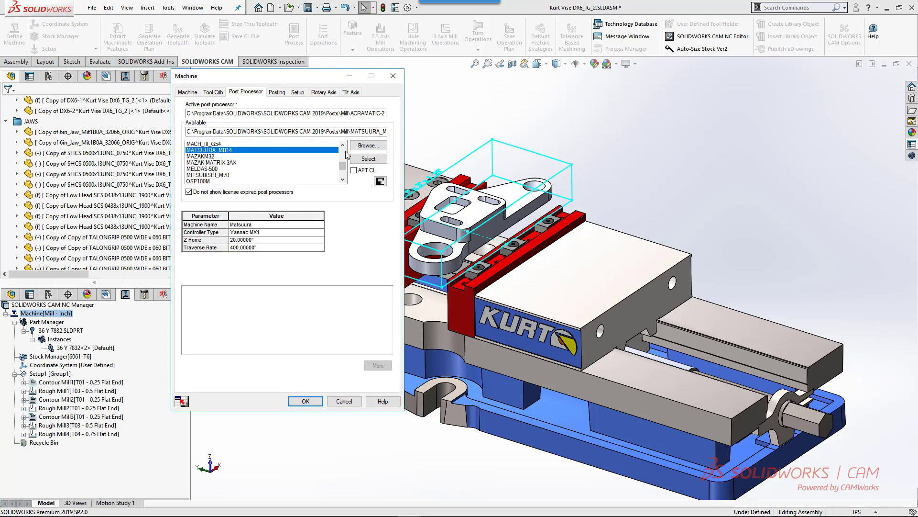
click(368, 158)
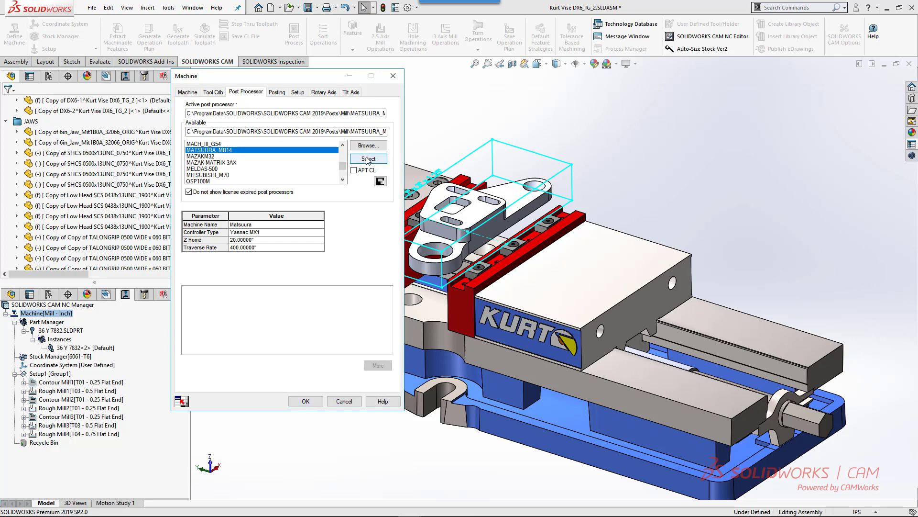
click(307, 400)
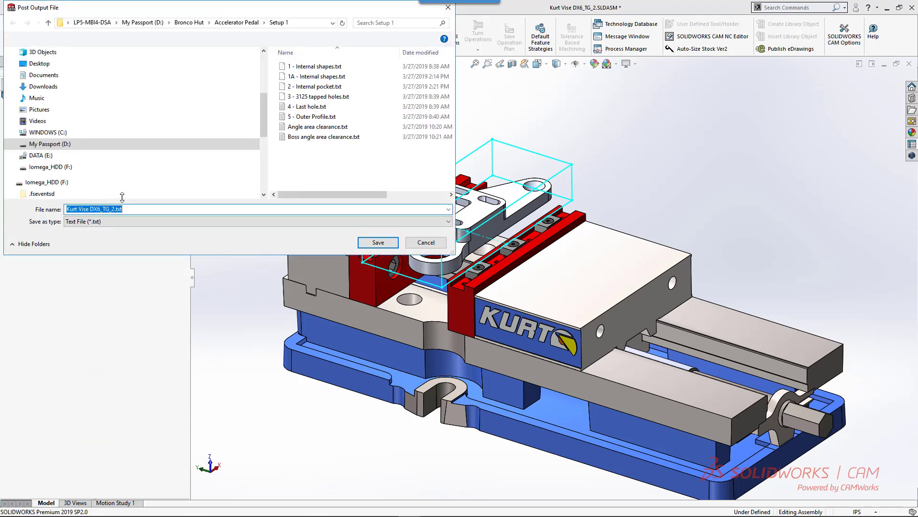
Post-process all operations to the text file Kurt Vise DX6_TG_2.txt in the Setup 1 folder and finish posting into SOLIDWORKS CAM NC Editor
click(391, 243)
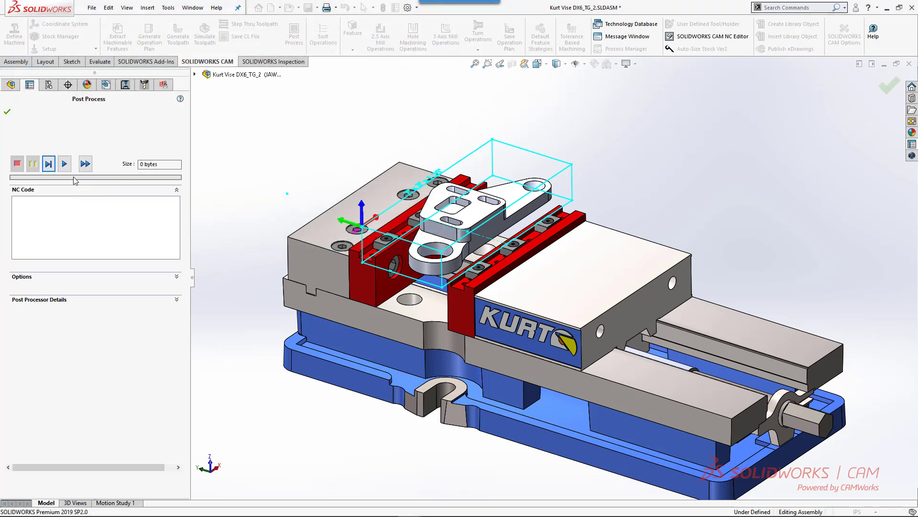
click(85, 164)
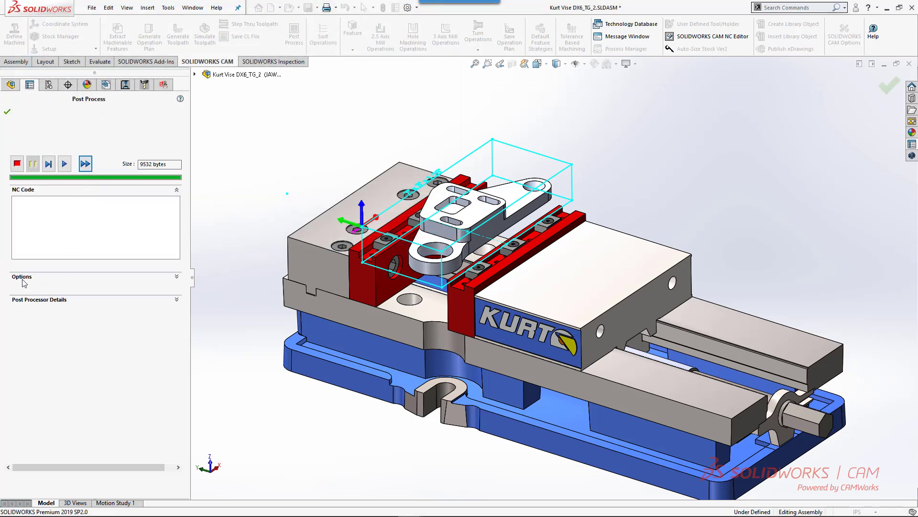
click(23, 279)
click(7, 112)
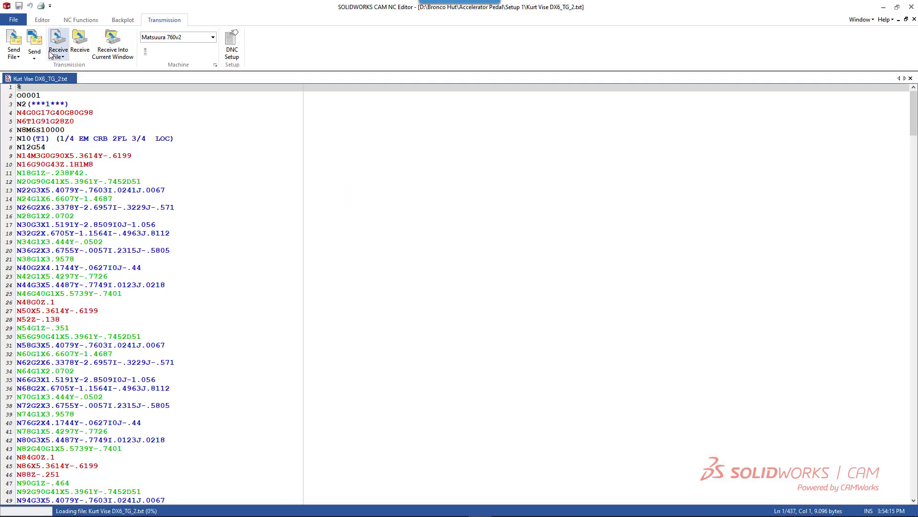
Backplot the posted NC code and examine the tool motion from different views and at different playback speeds
click(128, 22)
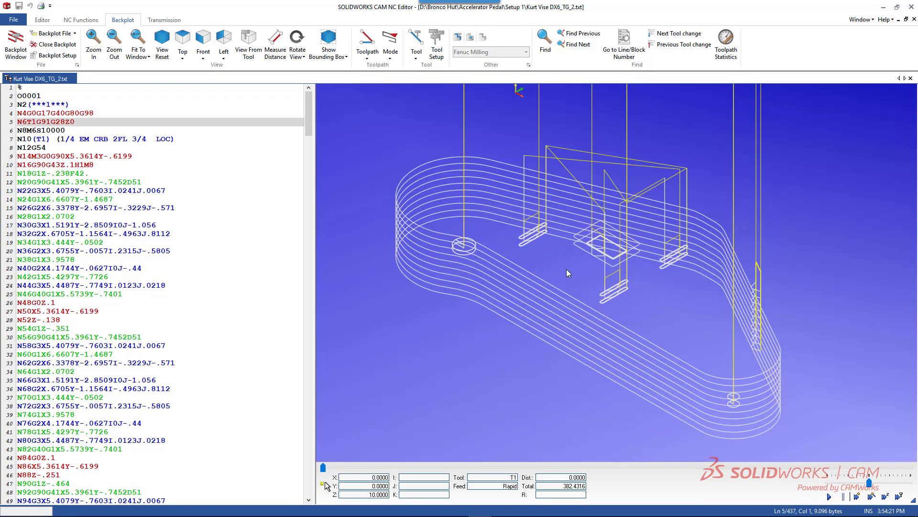
drag(567, 273, 568, 235)
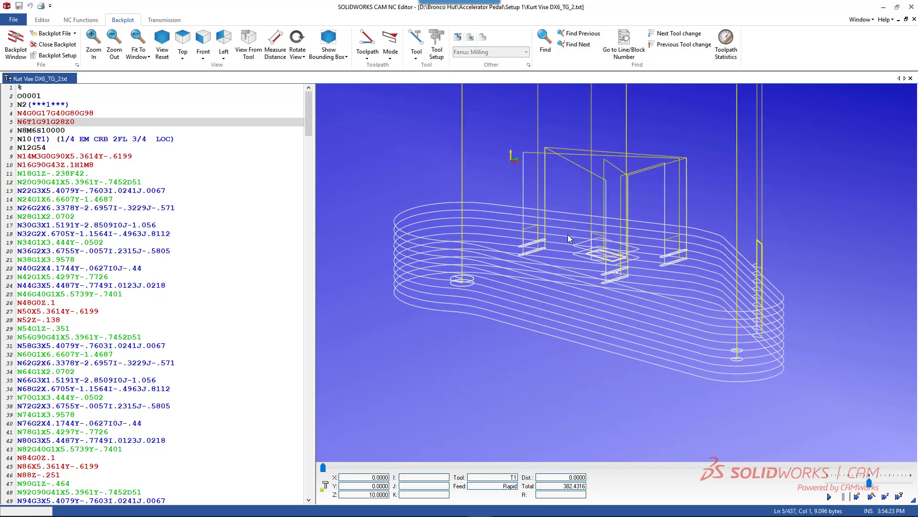
scroll(566, 239, down, 4)
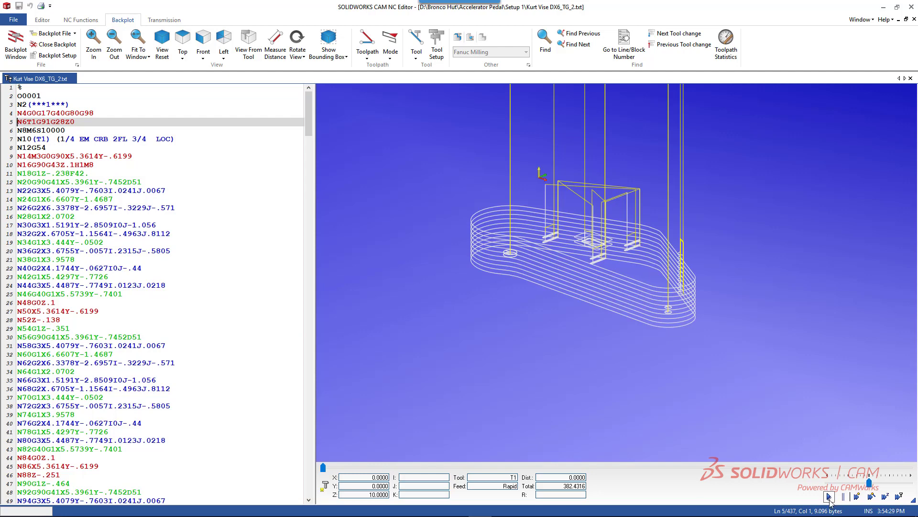
click(829, 500)
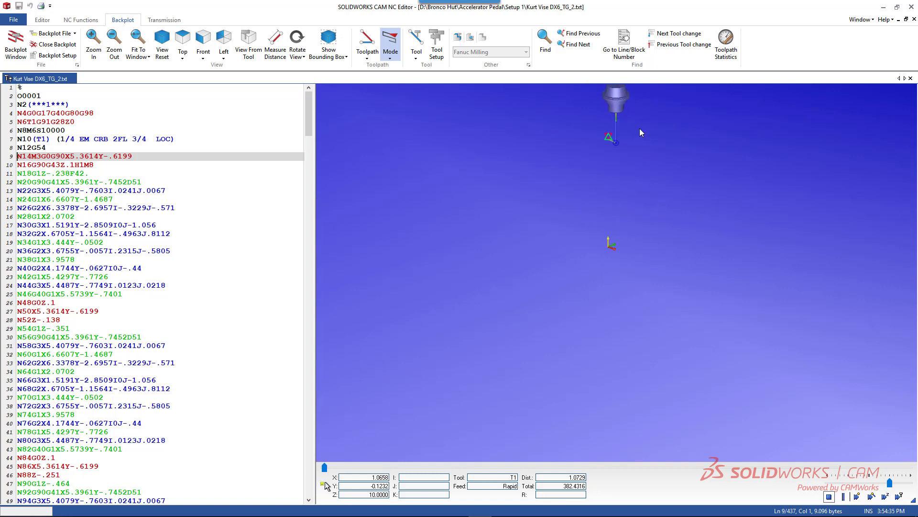
scroll(643, 121, up, 3)
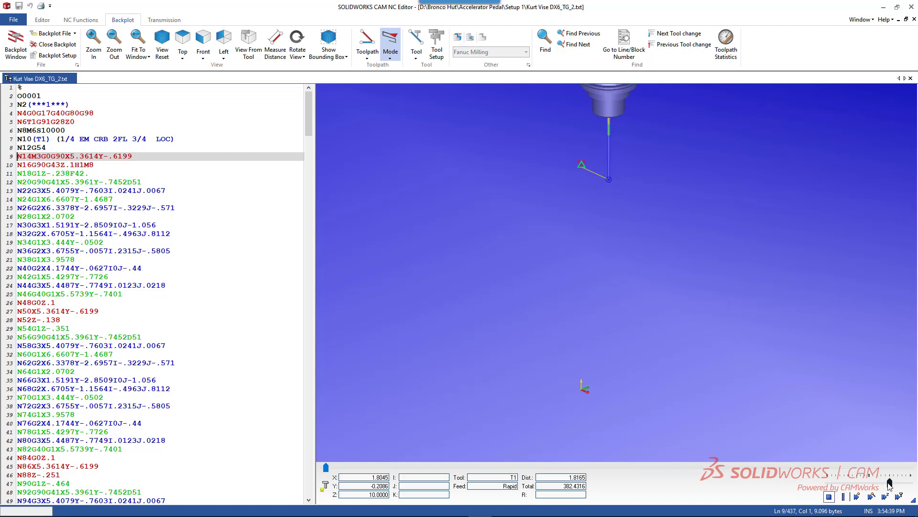
drag(898, 485, 906, 485)
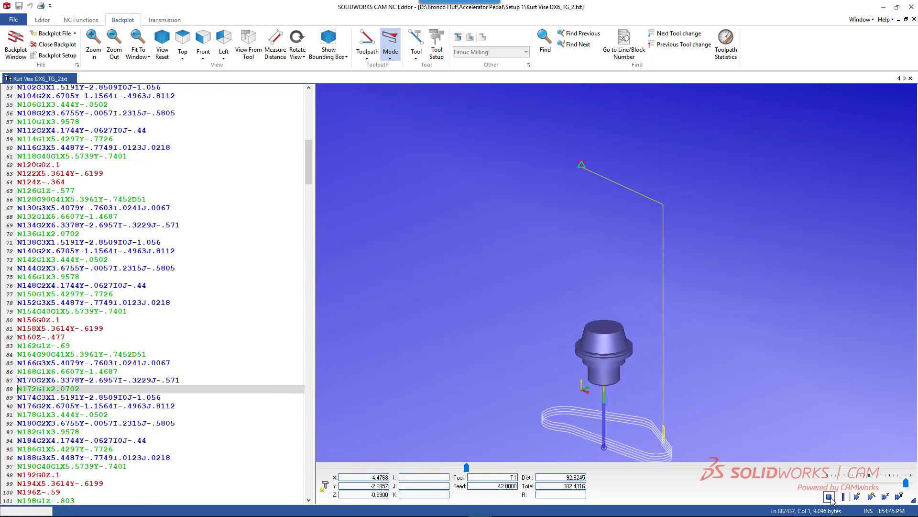
drag(906, 485, 869, 483)
click(843, 496)
Review the NC Editor's machine transmission and NC code functions, and return to the SOLIDWORKS assembly
click(164, 20)
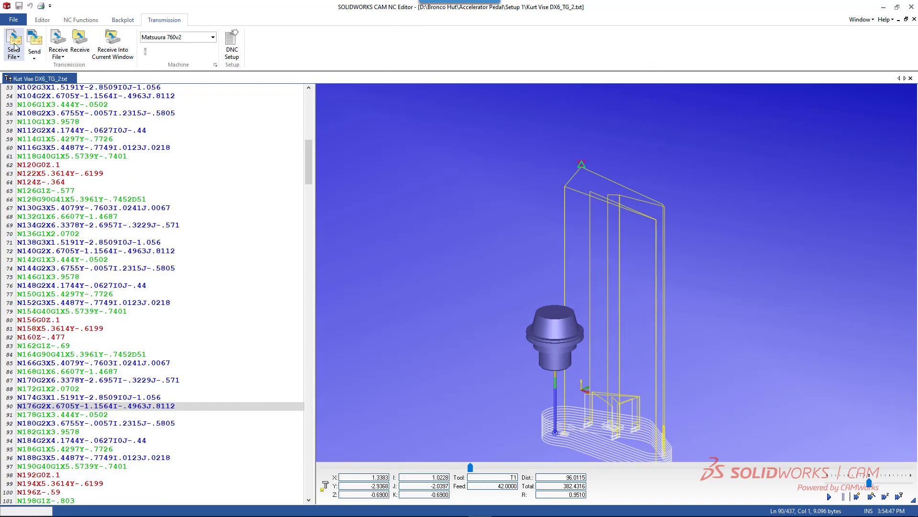
click(81, 20)
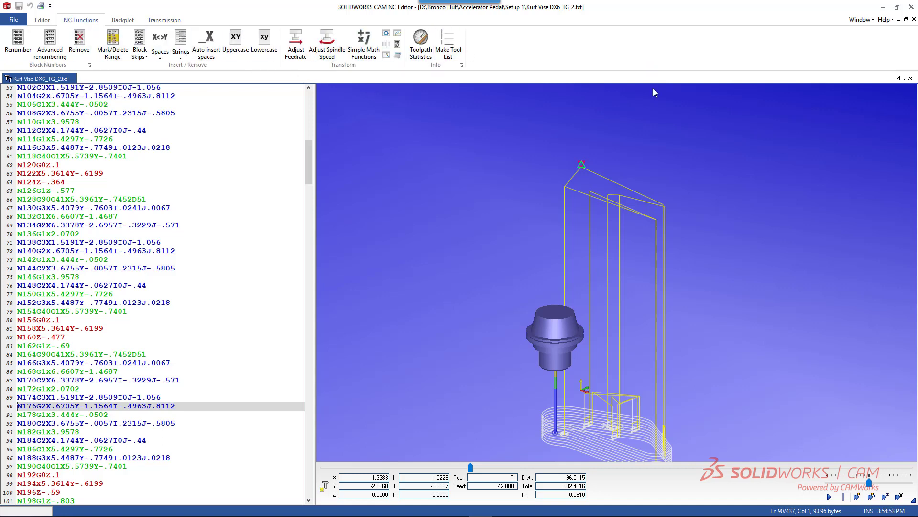
click(912, 7)
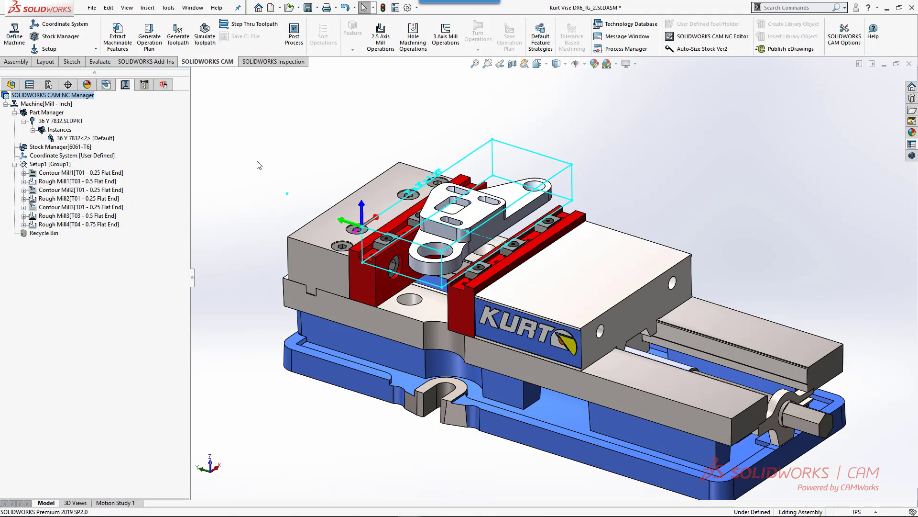
Open the 36 Y 7832 bracket from the vise assembly in its own part window
click(513, 204)
click(524, 191)
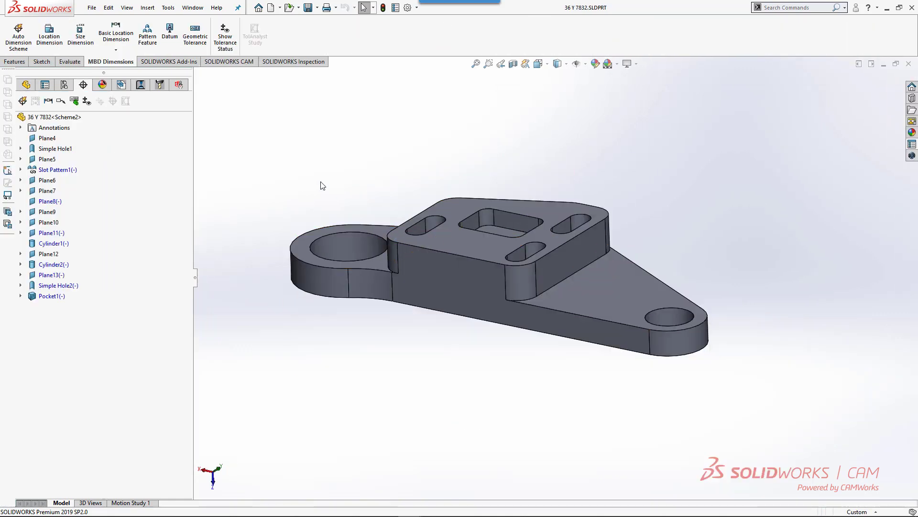
middle_drag(442, 253, 453, 263)
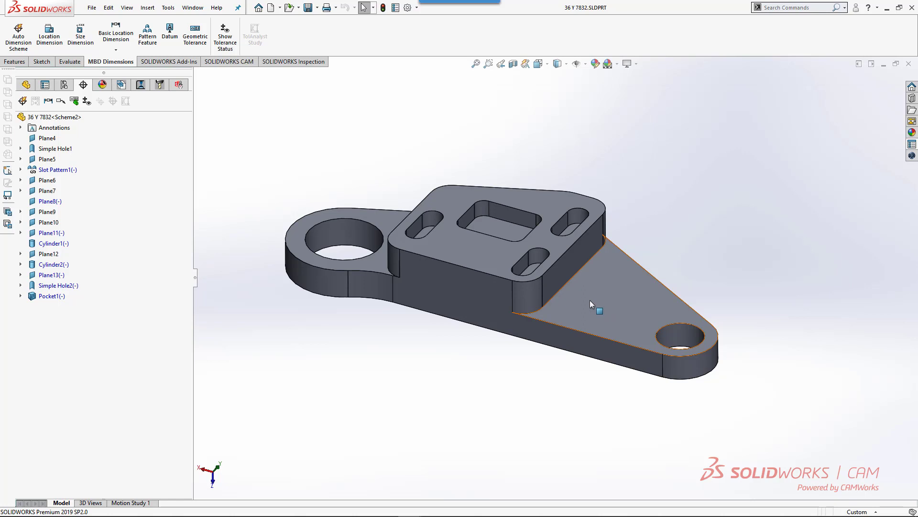
Switch to DraftSight and choose images.png from the Demo Data Set images folder on drive D as an image attachment
key(alt+Tab)
key(alt+Tab)
key(alt+Tab)
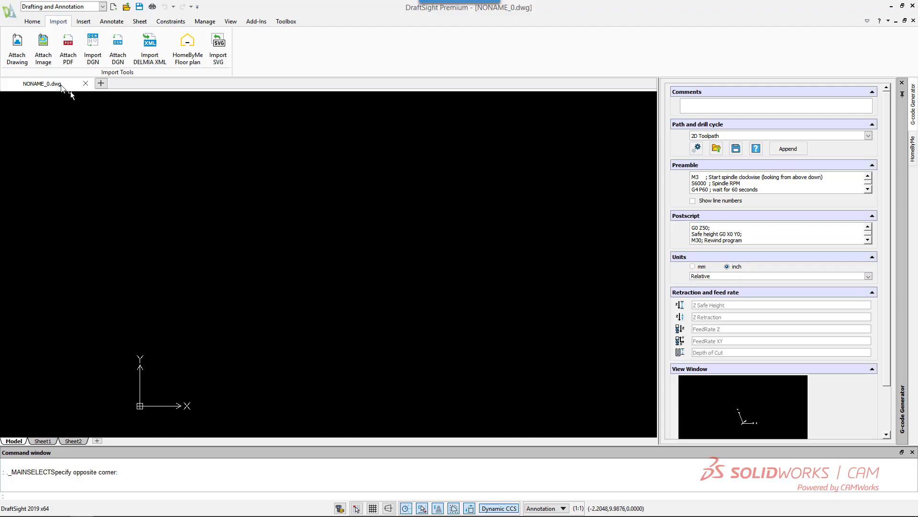
click(43, 45)
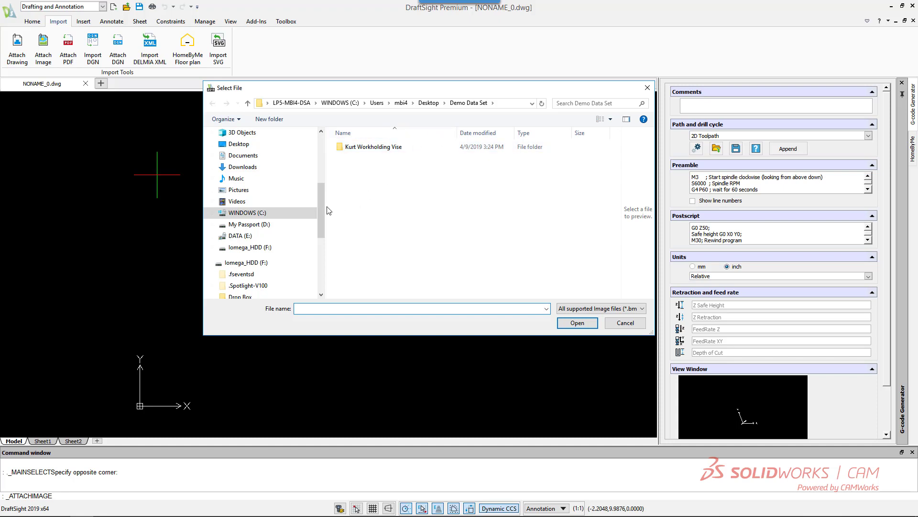
scroll(322, 207, up, 1)
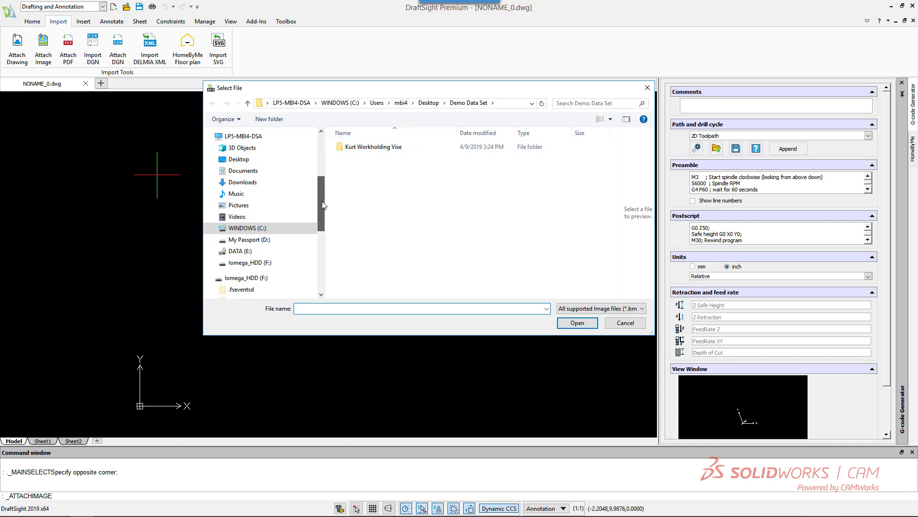
click(248, 240)
double_click(363, 258)
double_click(354, 147)
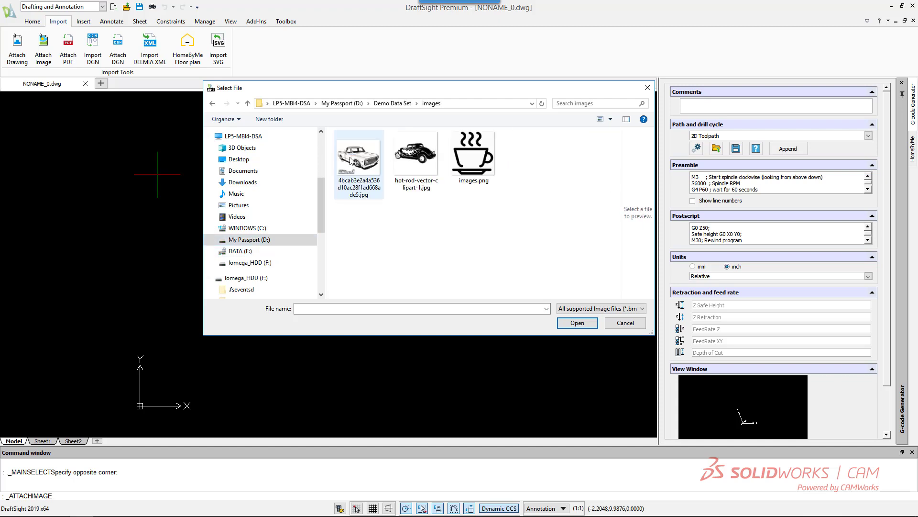
click(480, 181)
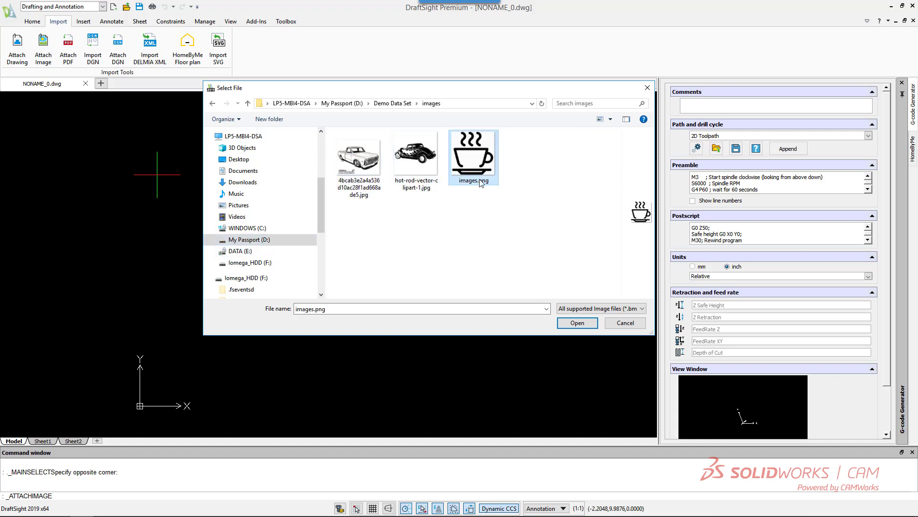
click(577, 322)
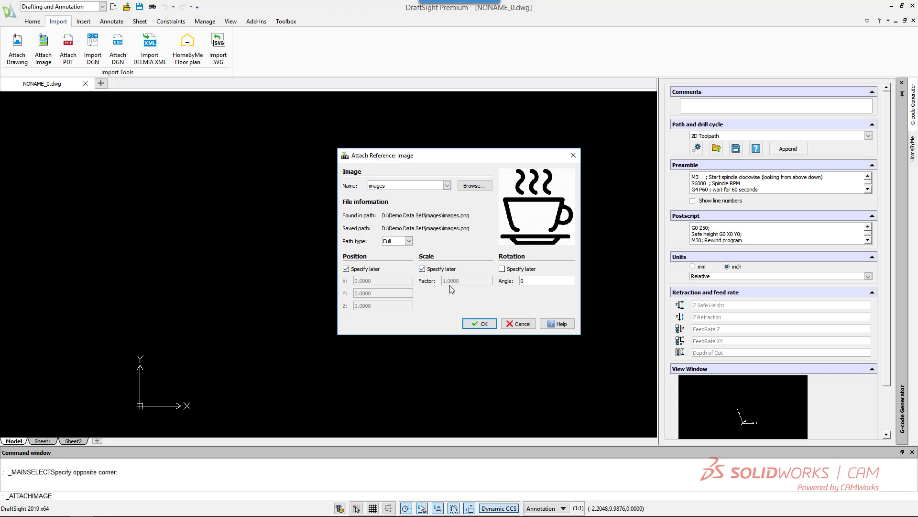
Attach the coffee cup image at position 0,0,0 with a scale factor of 1
click(345, 269)
click(422, 269)
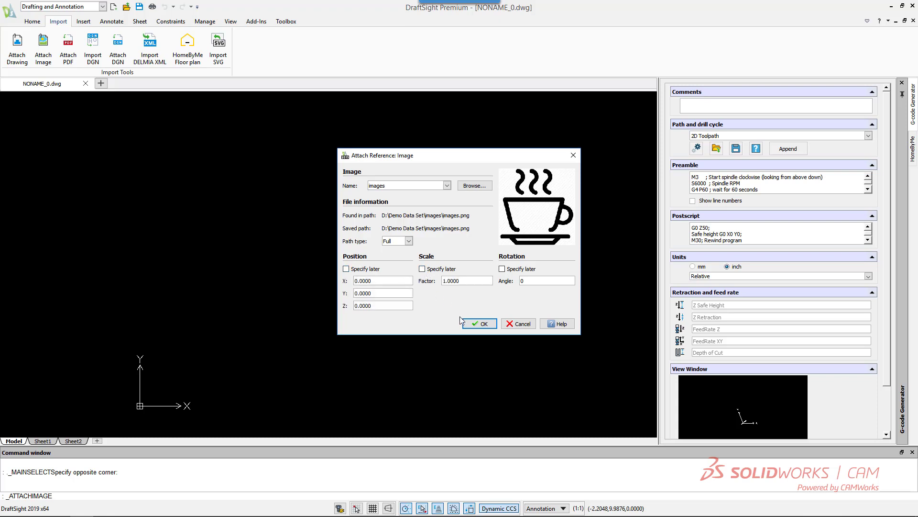
click(480, 323)
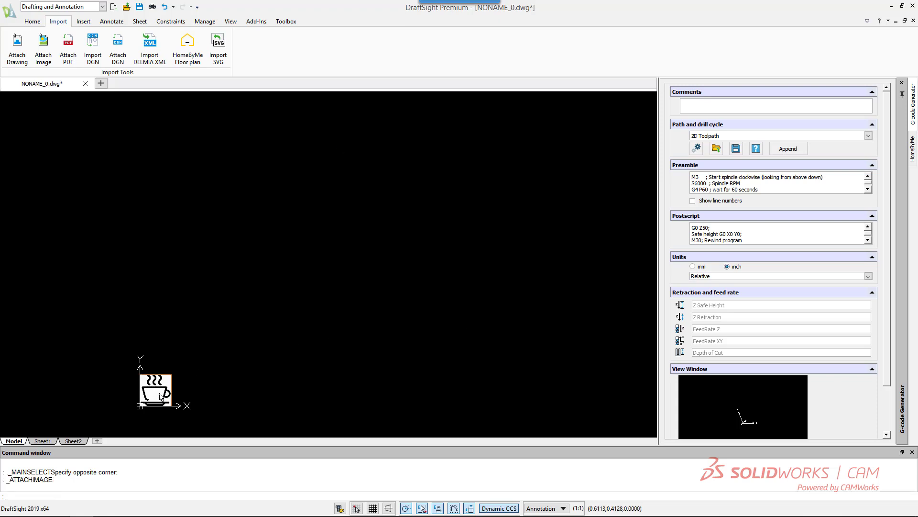
scroll(145, 407, up, 5)
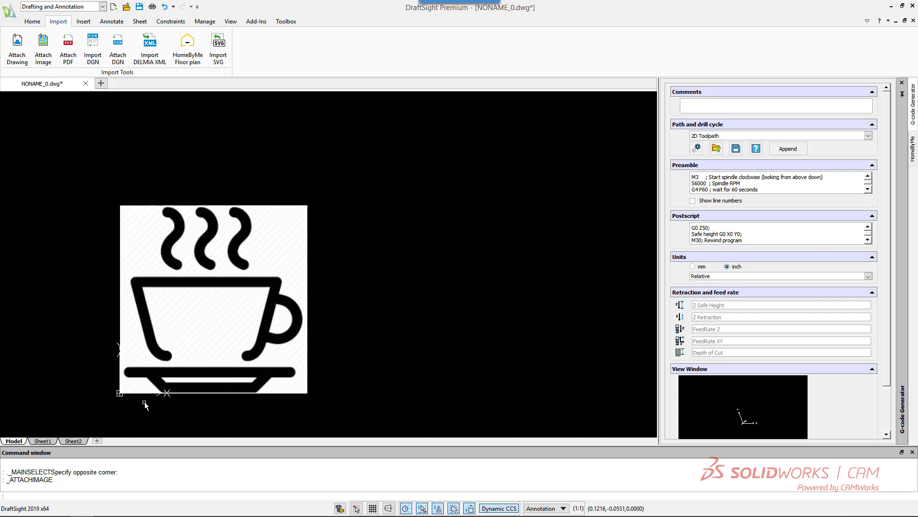
scroll(145, 405, up, 1)
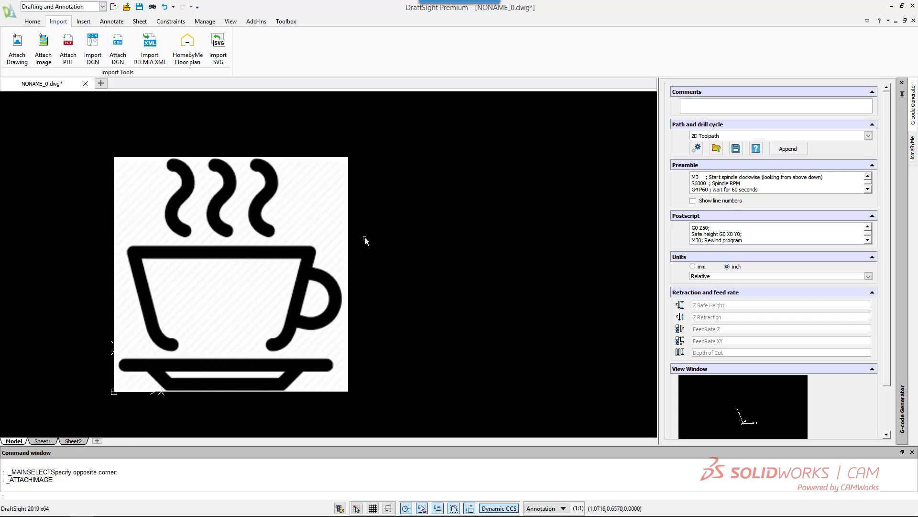
Run Image Tracer on an area enclosing the whole coffee cup image
click(255, 23)
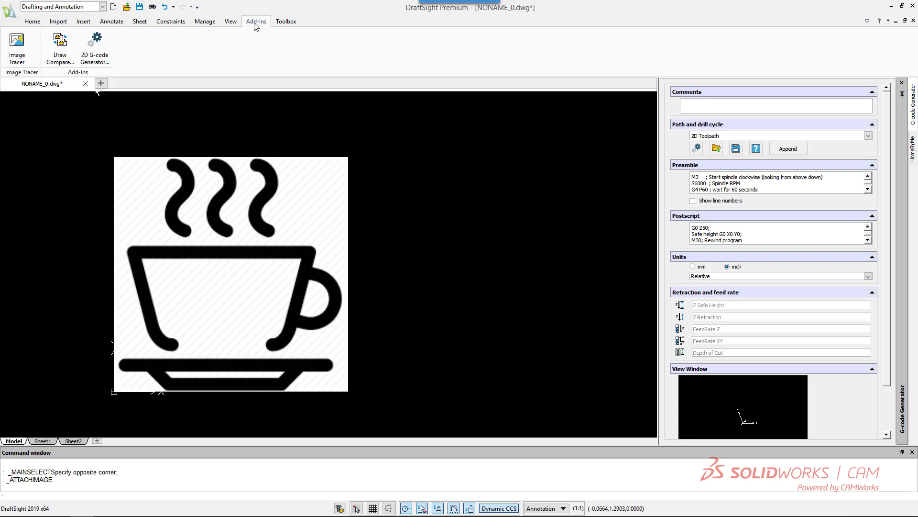
click(17, 45)
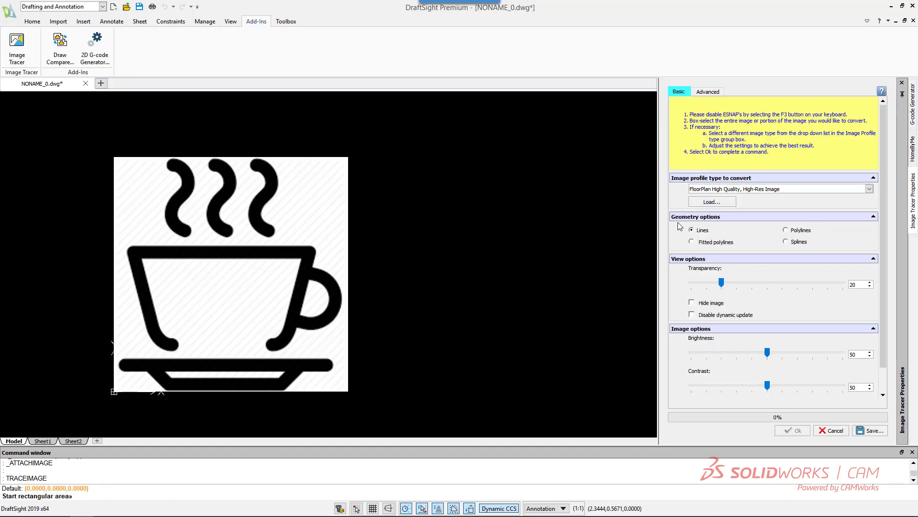
click(409, 413)
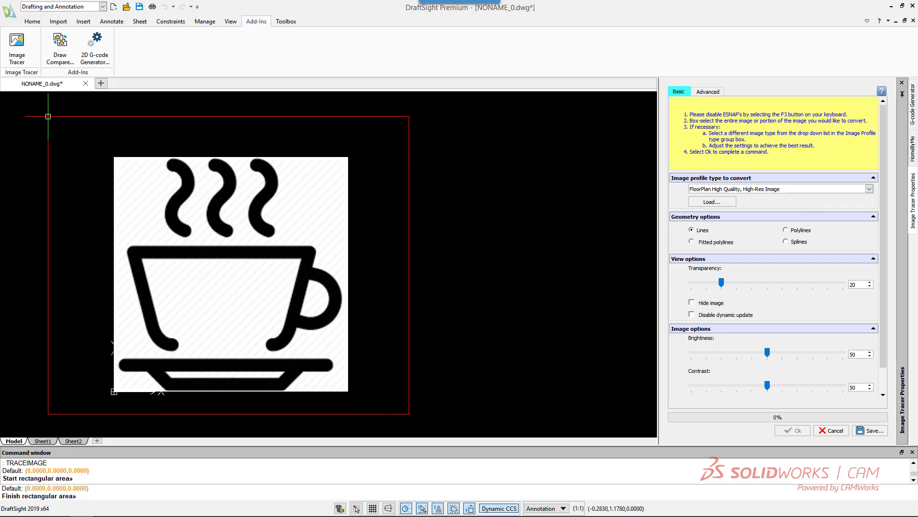
click(73, 127)
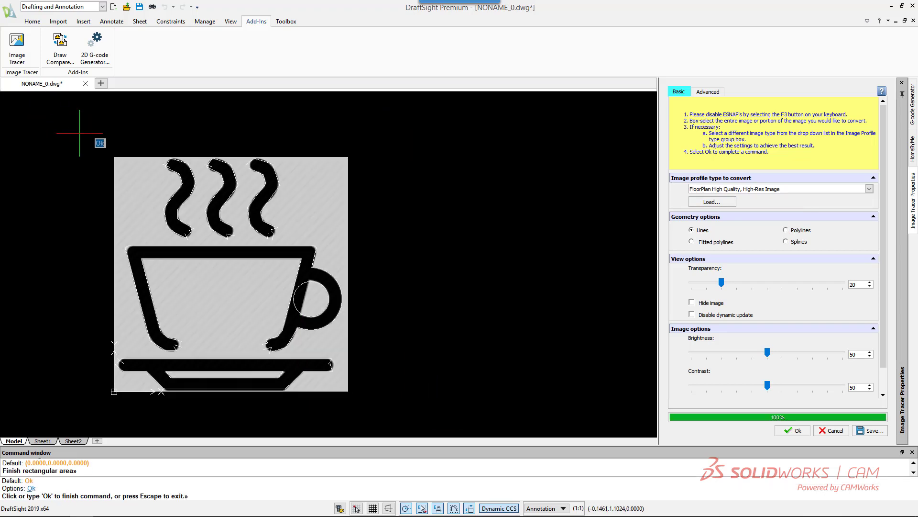
Set the trace's image profile type to Logo, hide the image to check the outlines, and accept the trace
click(712, 202)
click(626, 325)
click(787, 189)
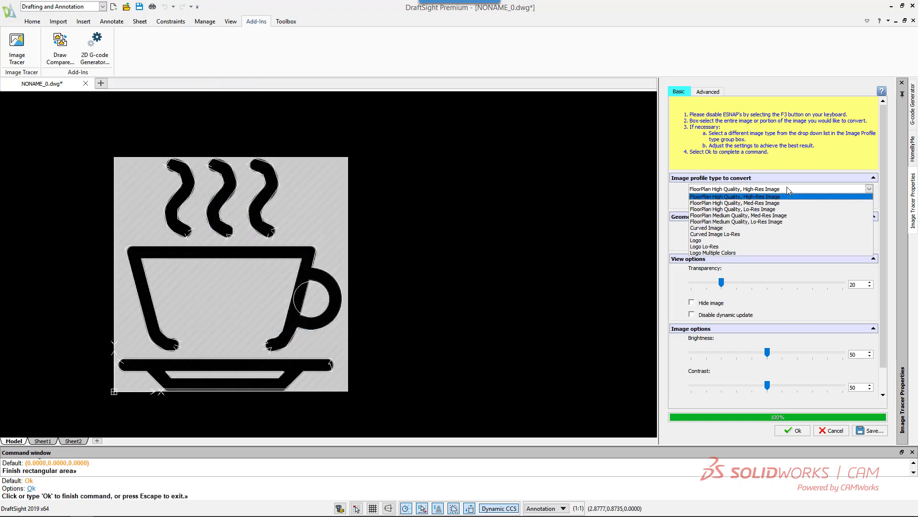
click(706, 240)
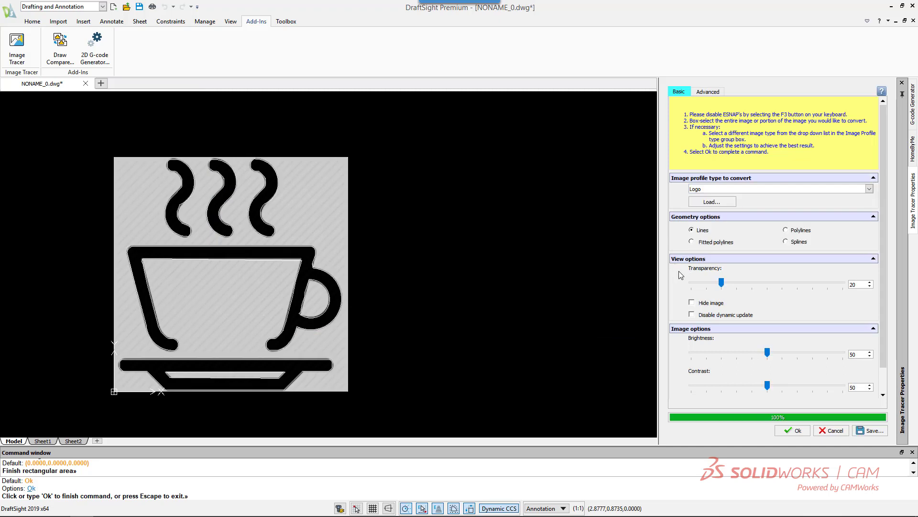
click(691, 303)
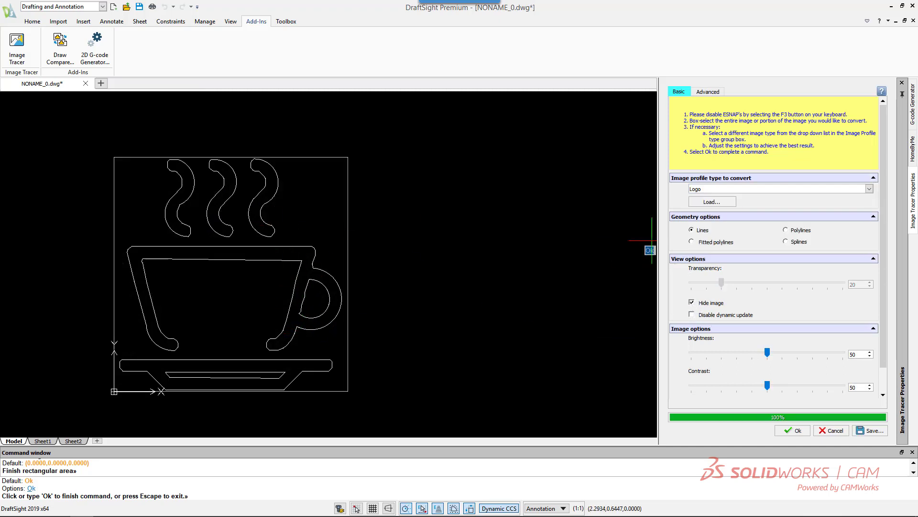
click(792, 430)
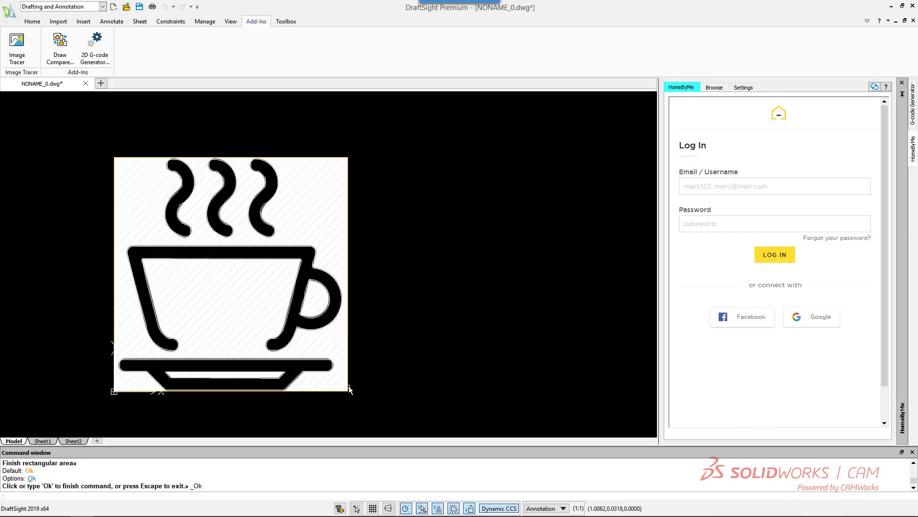
Delete the unwanted image and border around the cup outlines and save the drawing as NONAME_0.dwg
click(334, 390)
key(Delete)
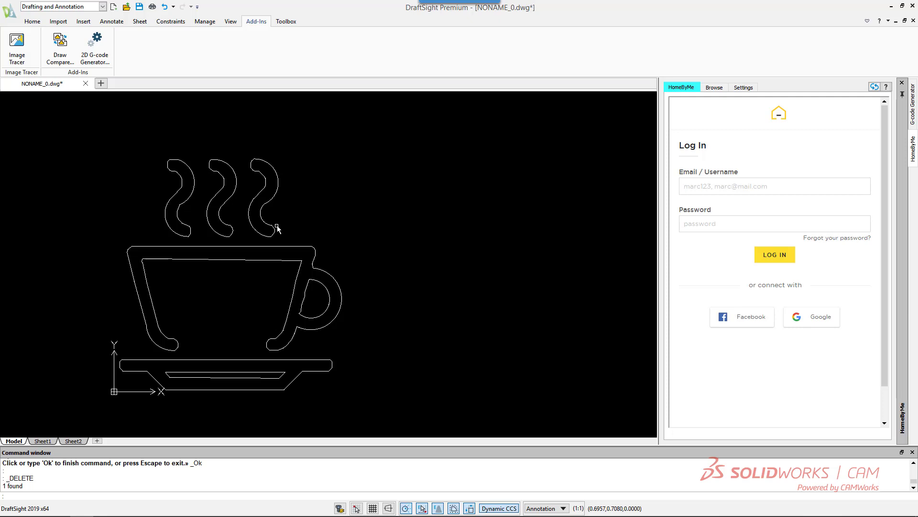
click(139, 7)
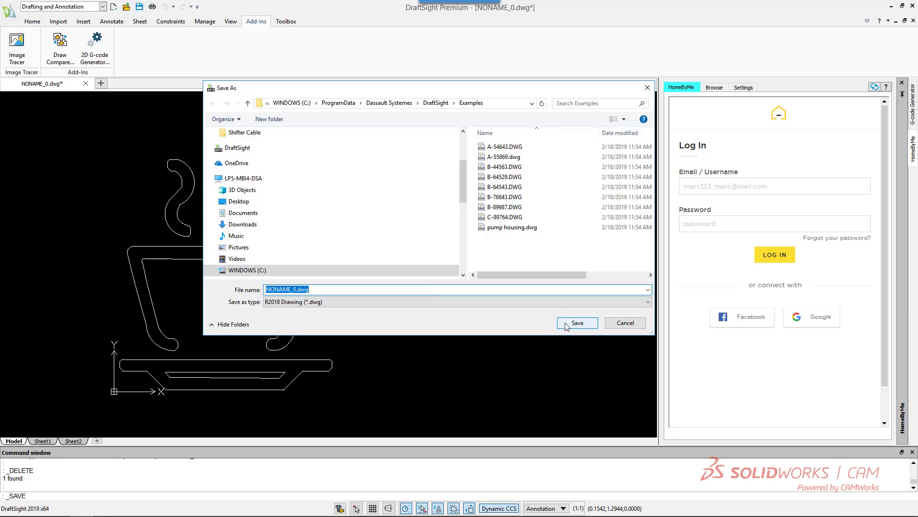
click(577, 323)
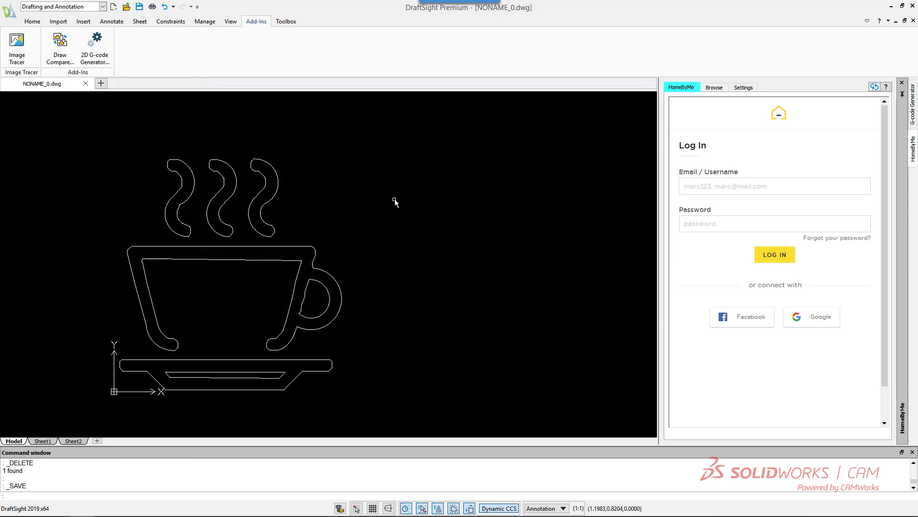
Switch to SOLIDWORKS and import hot 1.dwg in inches with all layers as a sketch on the bracket's lower triangular face
click(395, 200)
key(alt+Tab)
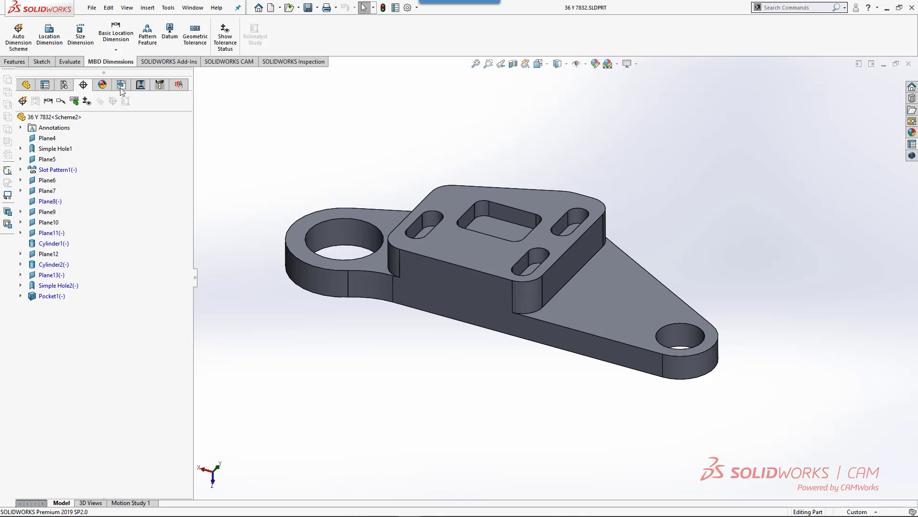
click(622, 266)
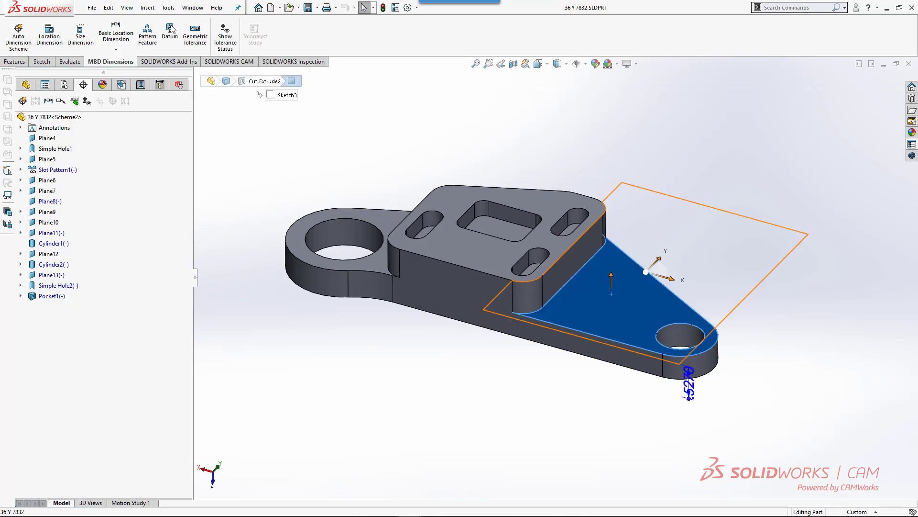
click(147, 8)
click(167, 328)
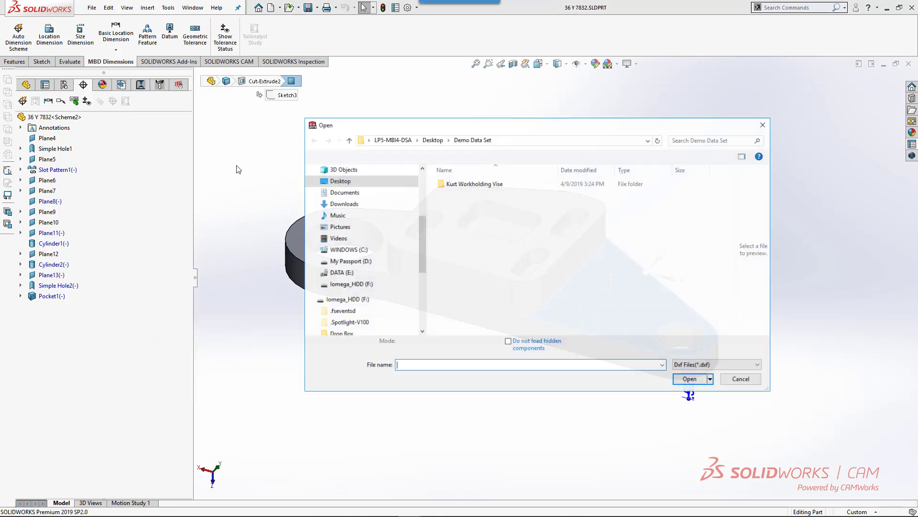
click(693, 365)
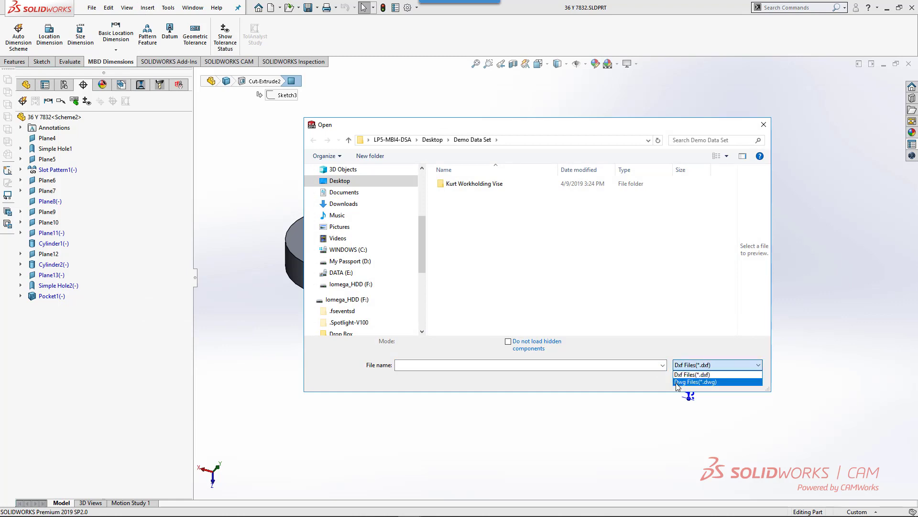
click(689, 382)
click(461, 204)
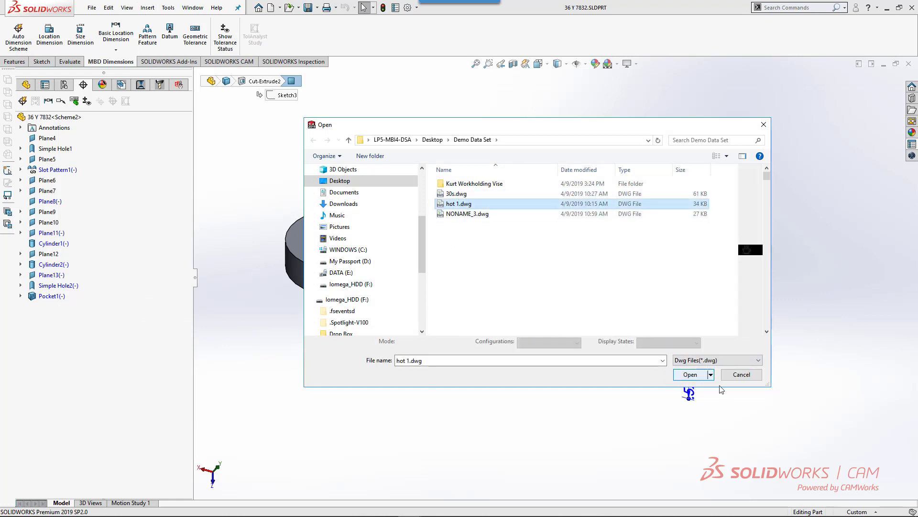
click(690, 378)
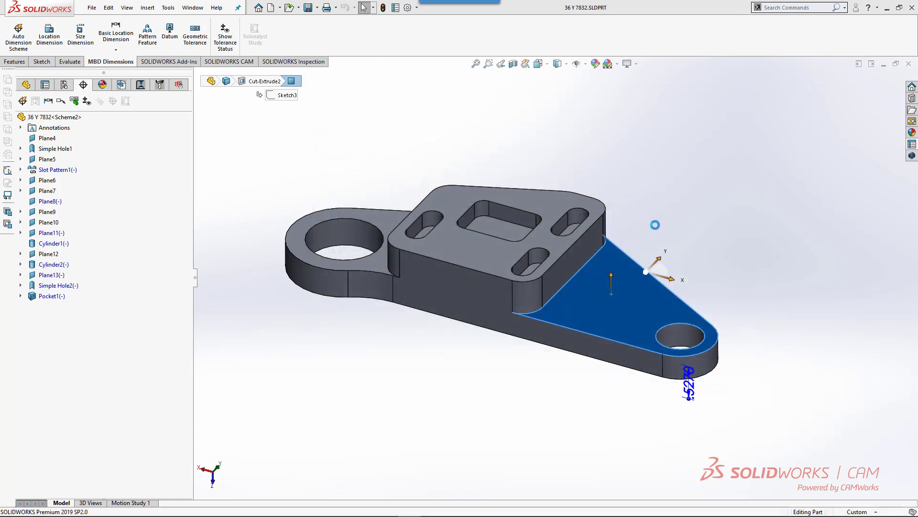
click(507, 374)
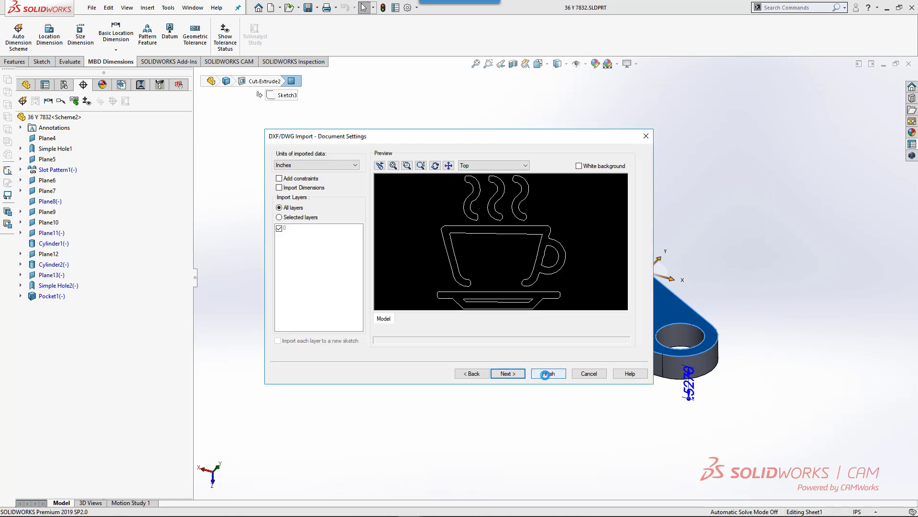
click(546, 374)
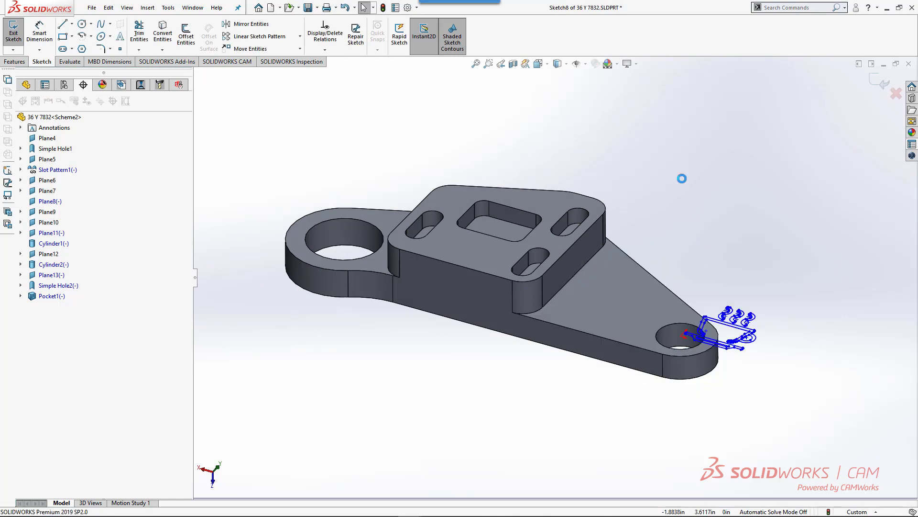
View the bracket from the front and move all the coffee cup sketch entities onto the triangular face beside the small hole
key(space)
click(722, 234)
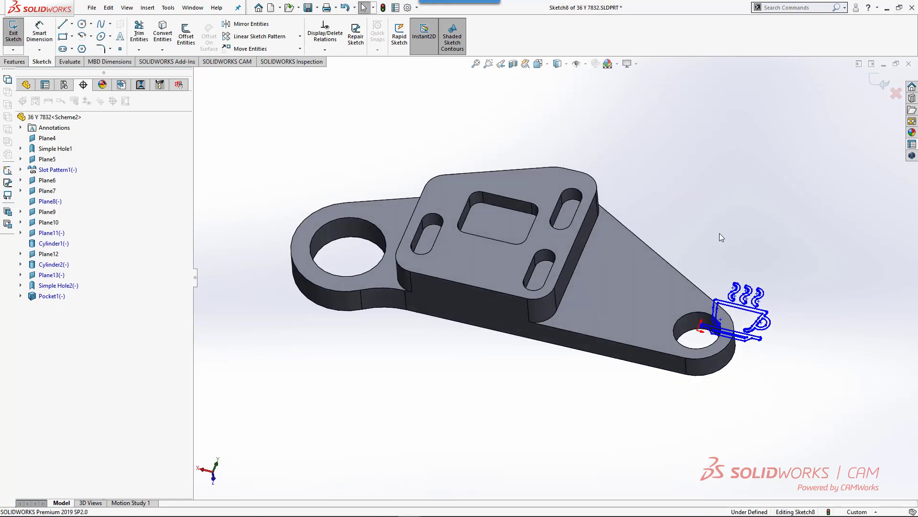
drag(808, 350, 694, 195)
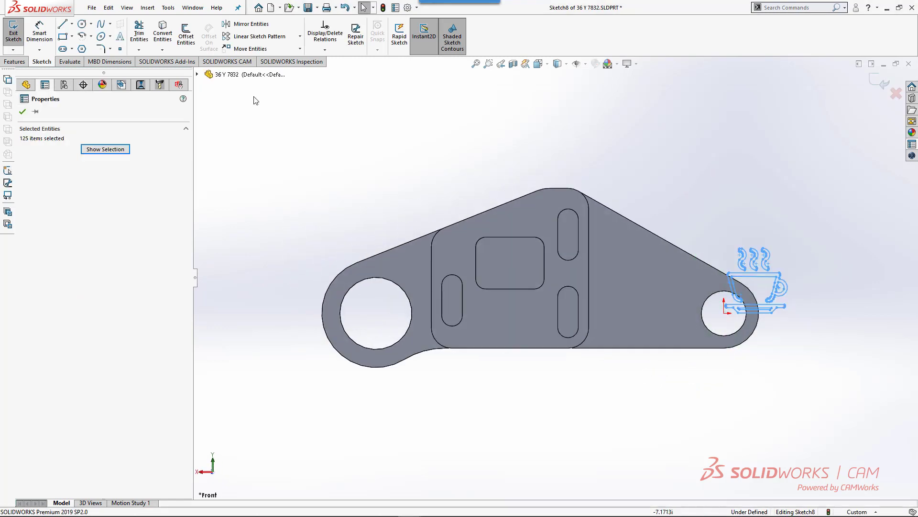
click(738, 313)
click(626, 319)
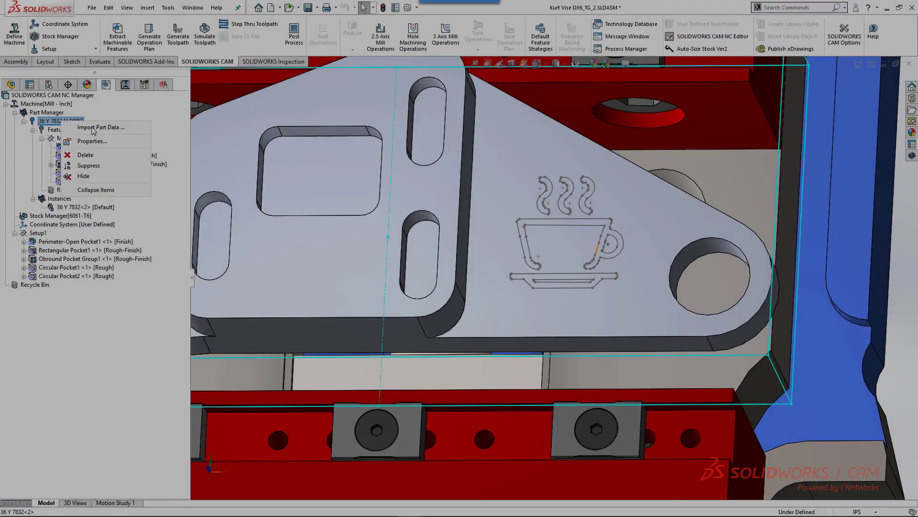
Import the bracket's part data by merging with existing data, and create an engrave feature from Sketch8, blind to 0.010 in deep
click(94, 127)
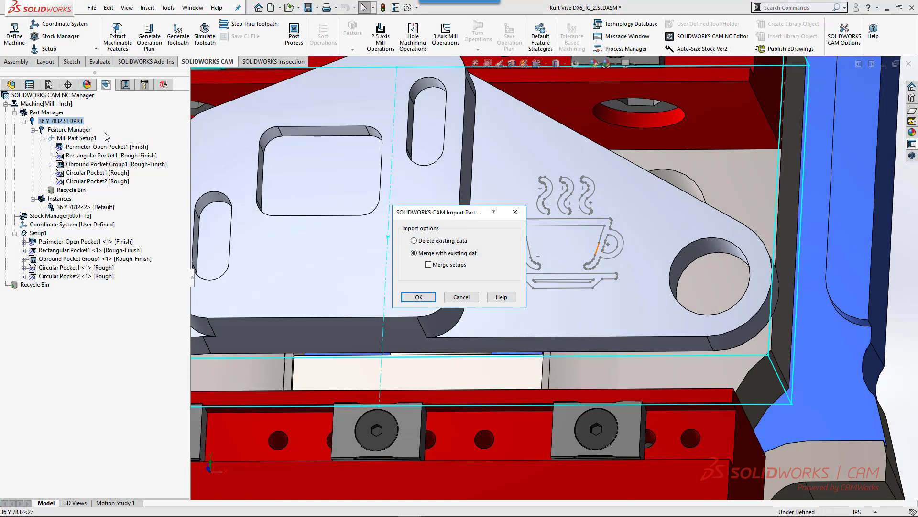
click(418, 297)
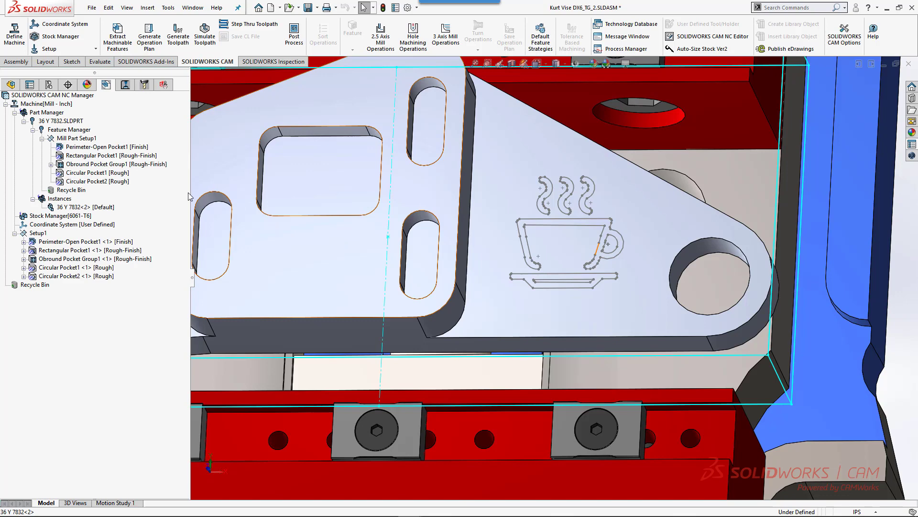
right_click(83, 140)
click(124, 212)
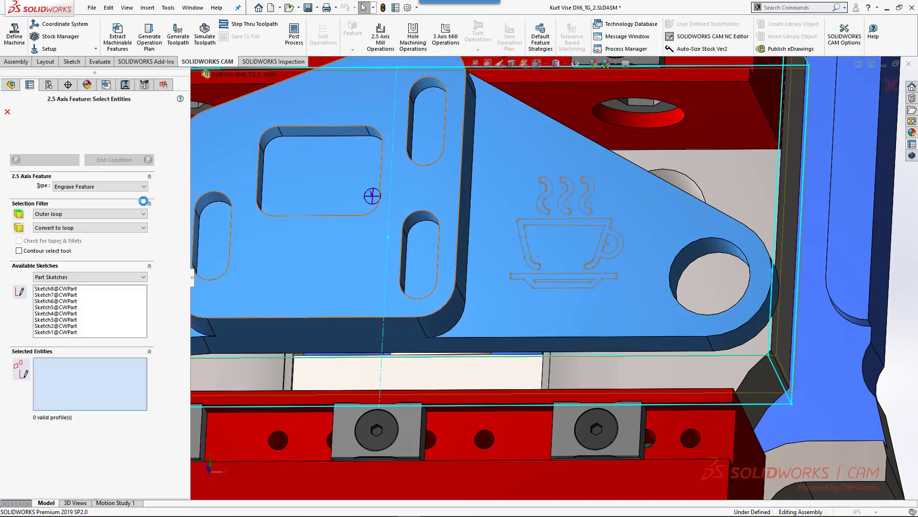
click(60, 289)
click(61, 289)
click(59, 290)
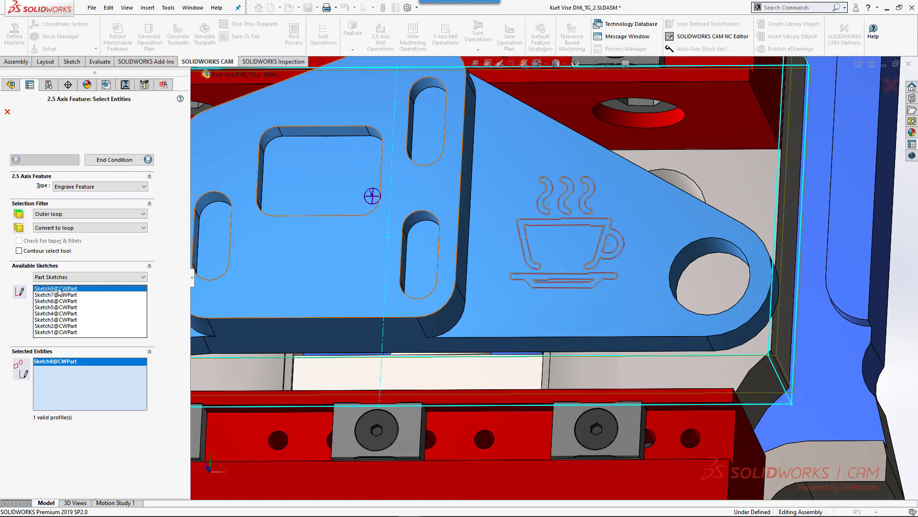
click(107, 159)
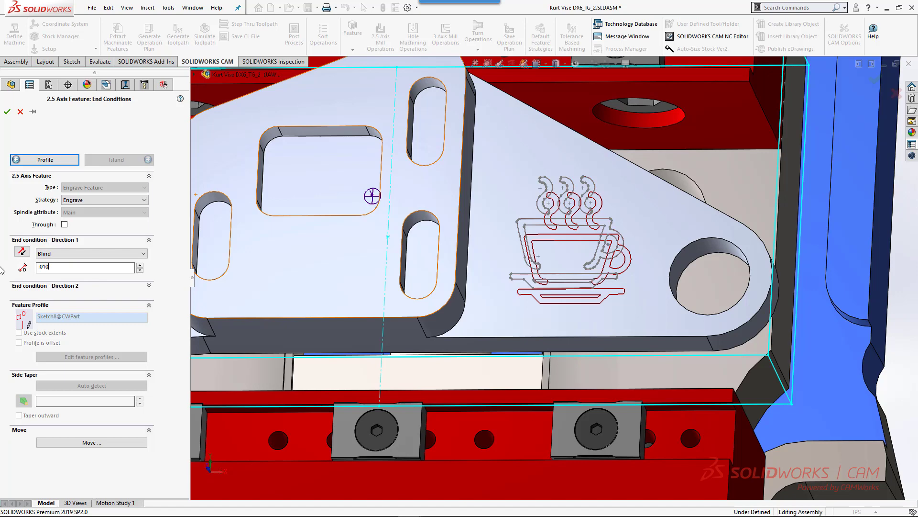
key(Return)
Generate the operation plan for the coffee cup engrave feature and the toolpath for its contour mill operation
right_click(76, 293)
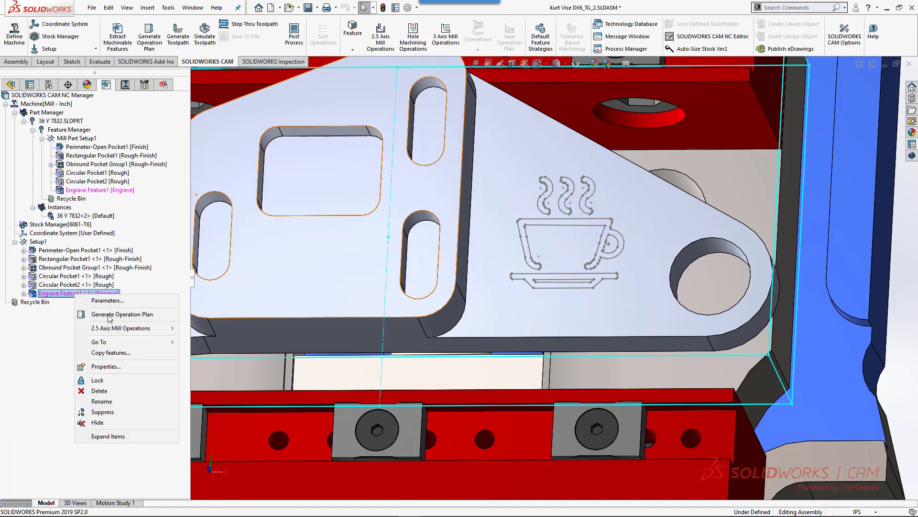
click(118, 315)
right_click(131, 232)
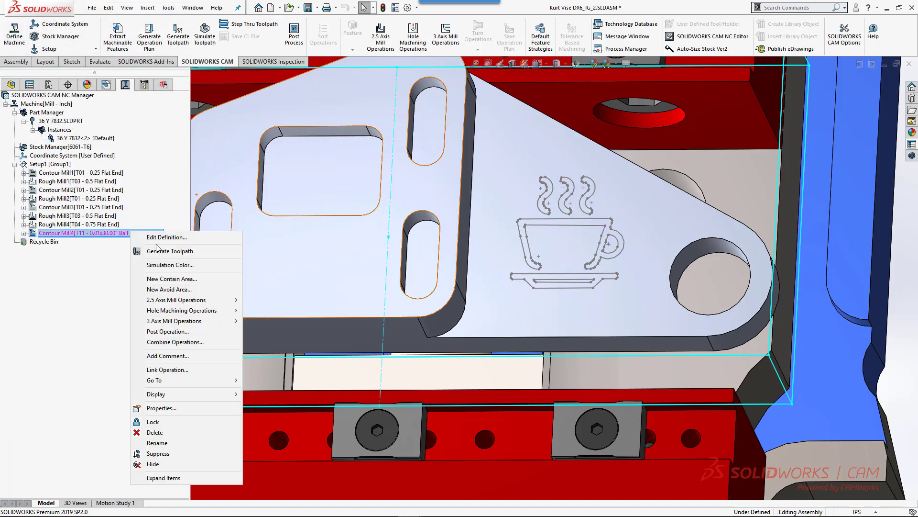
click(168, 252)
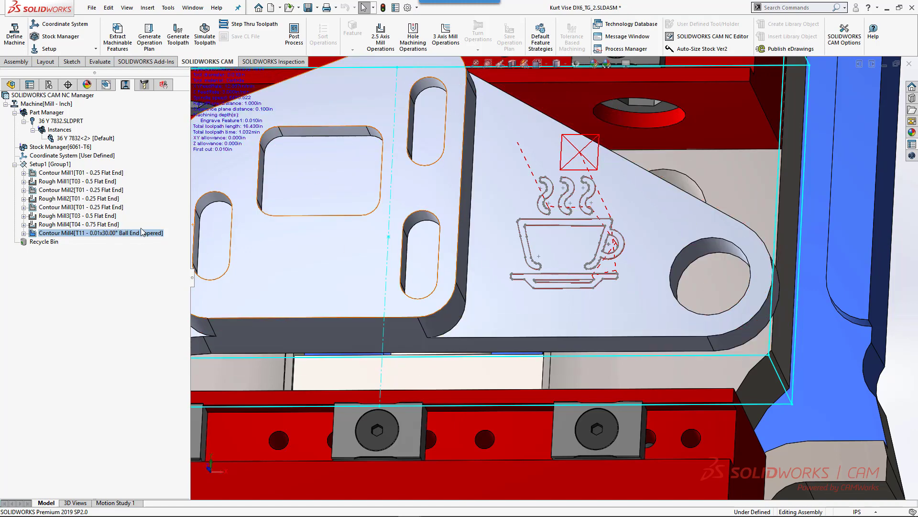
scroll(499, 350, up, 5)
middle_drag(500, 349, 612, 220)
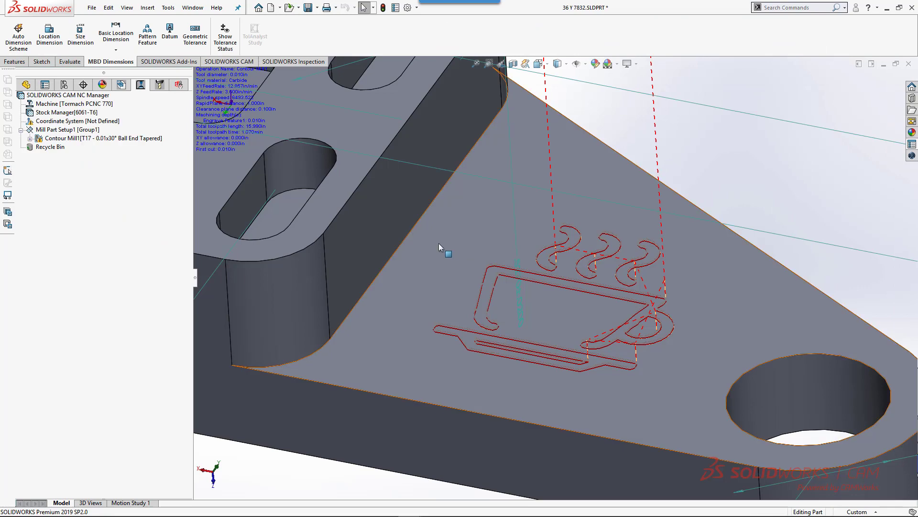
Start a new inspection project for the 36 Y 7832 part using the Default.swidot template
key(f)
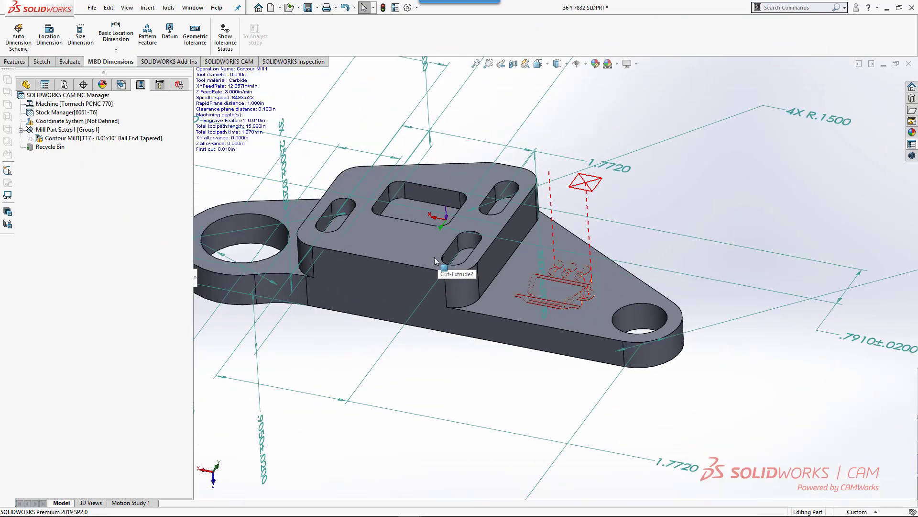
click(179, 85)
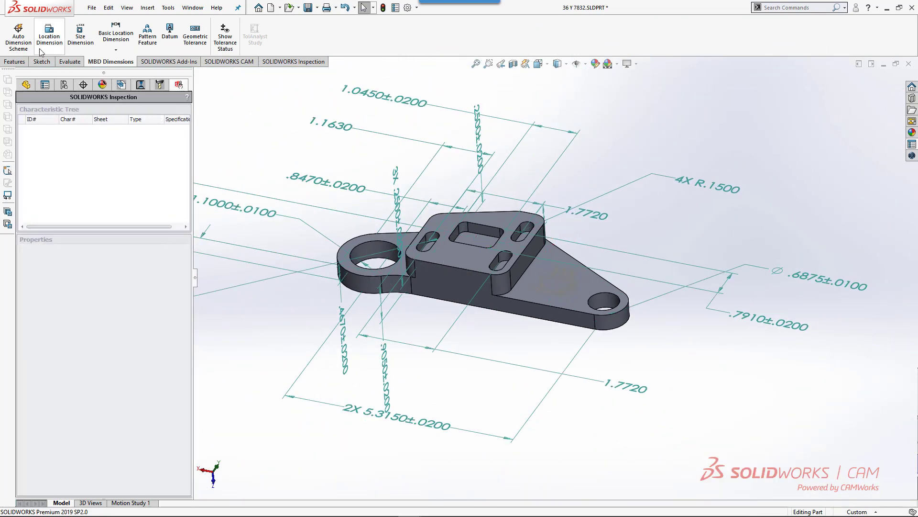
click(279, 62)
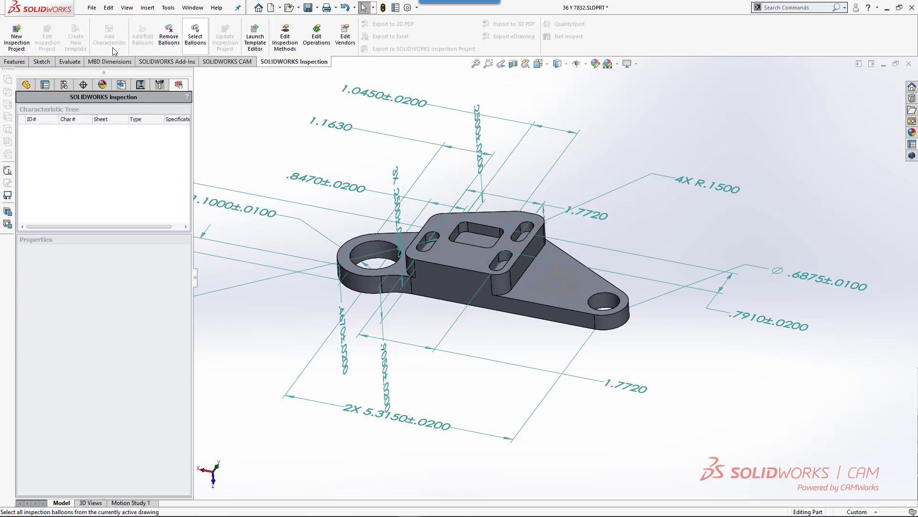
click(16, 44)
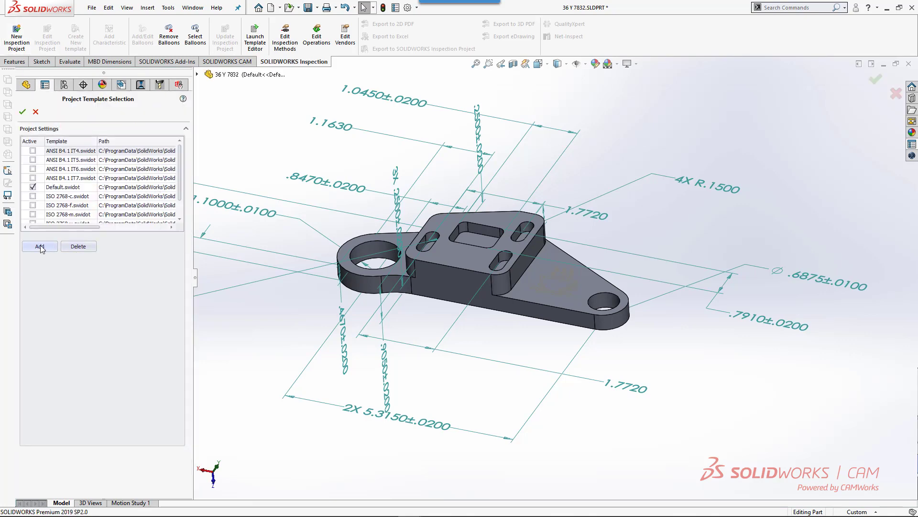
click(42, 246)
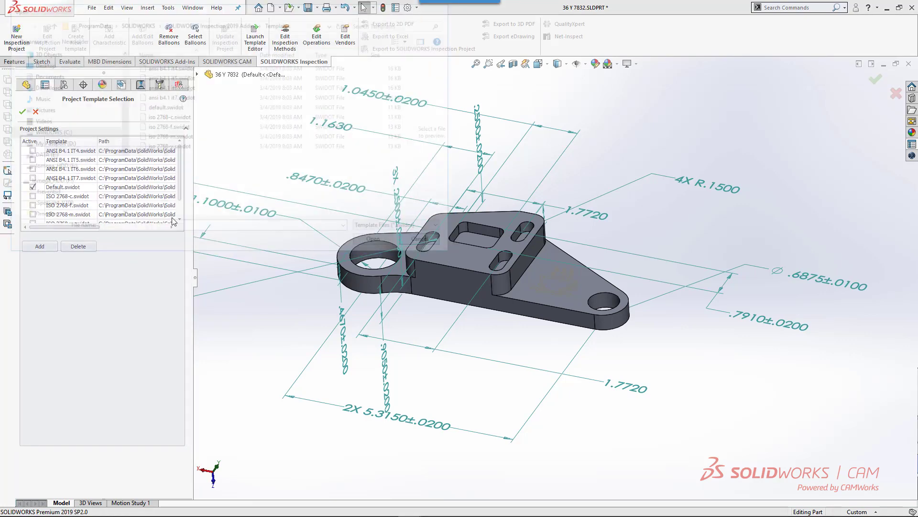
click(22, 111)
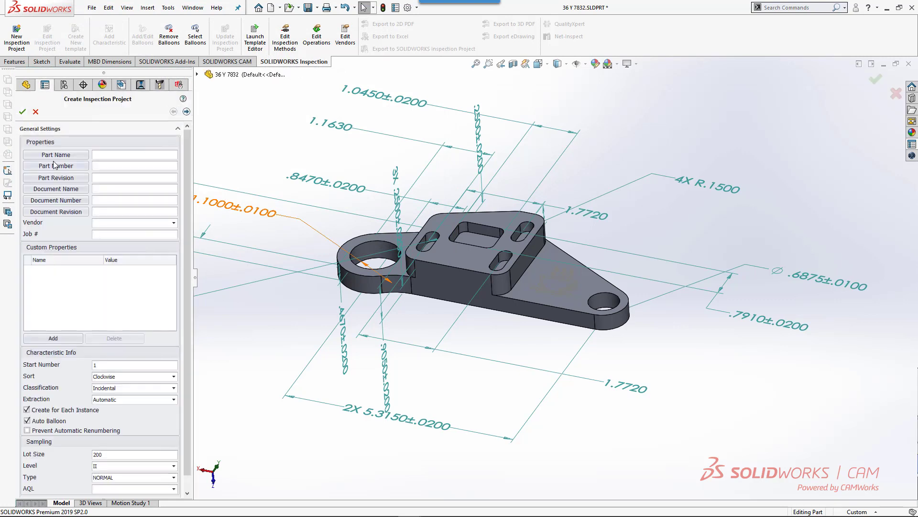
Link the inspection project's part name to the Description property, STABILIZER, BASE, and its part number to the Number property, 36 Y 7832
click(69, 155)
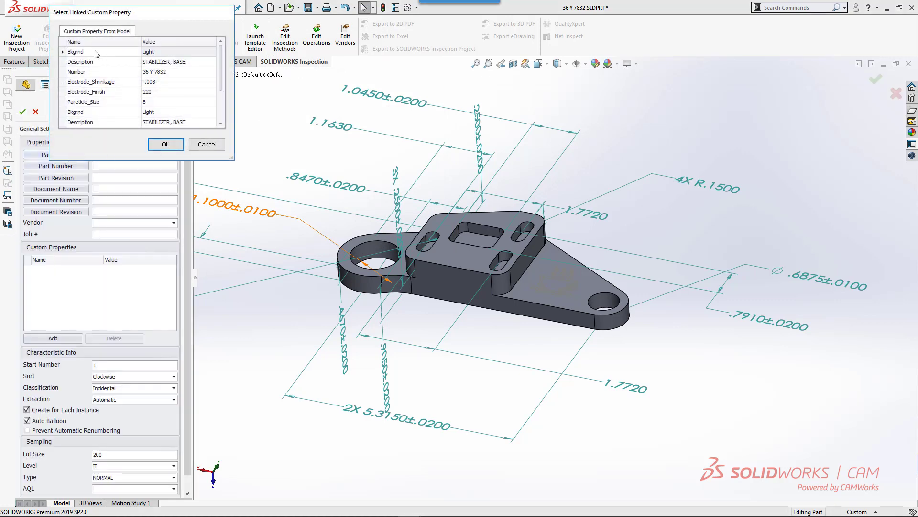
mouse_move(220, 80)
mouse_down()
mouse_move(220, 112)
mouse_move(219, 79)
mouse_up()
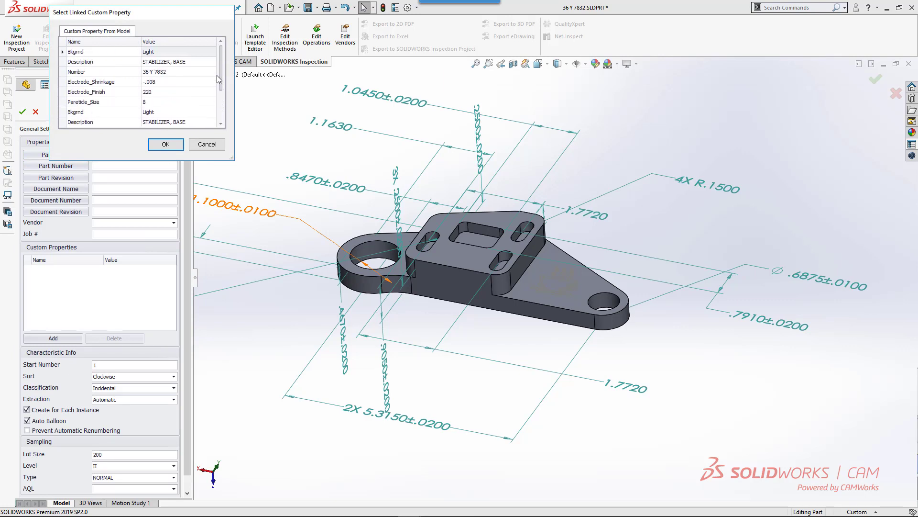
click(86, 64)
click(166, 144)
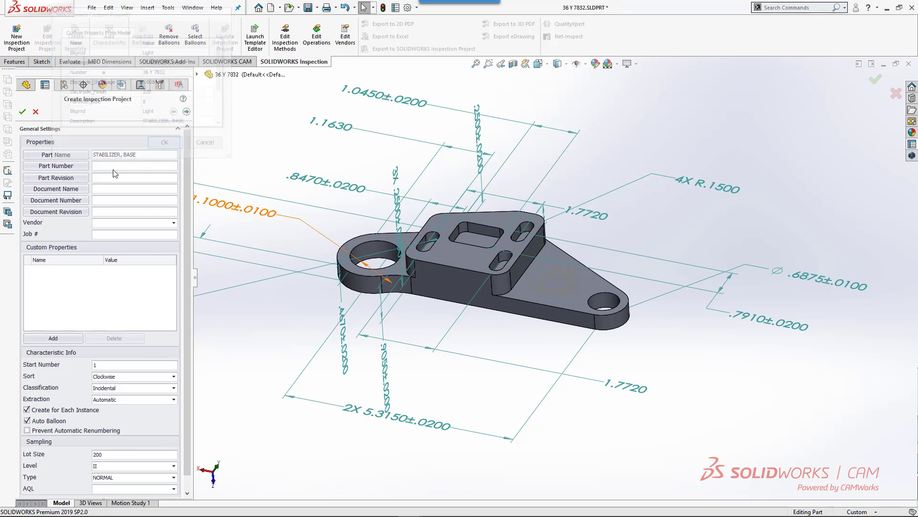
click(78, 168)
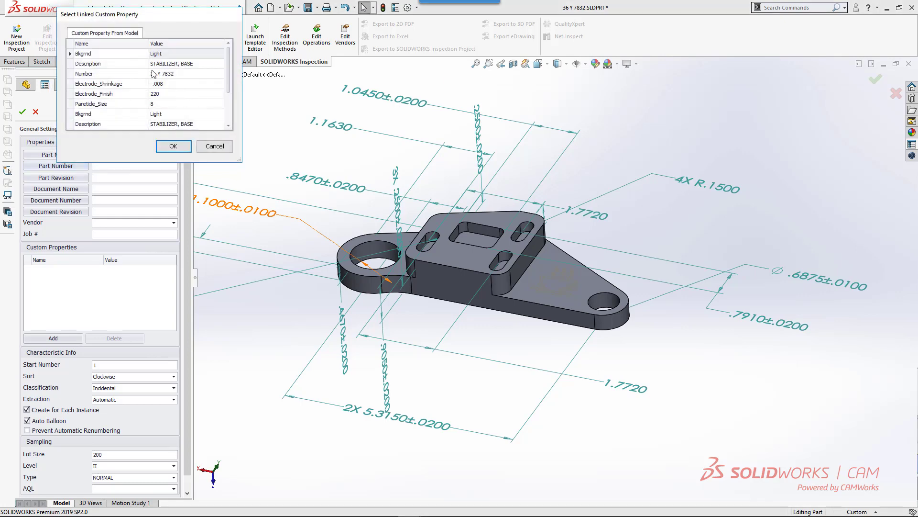
click(86, 74)
click(167, 147)
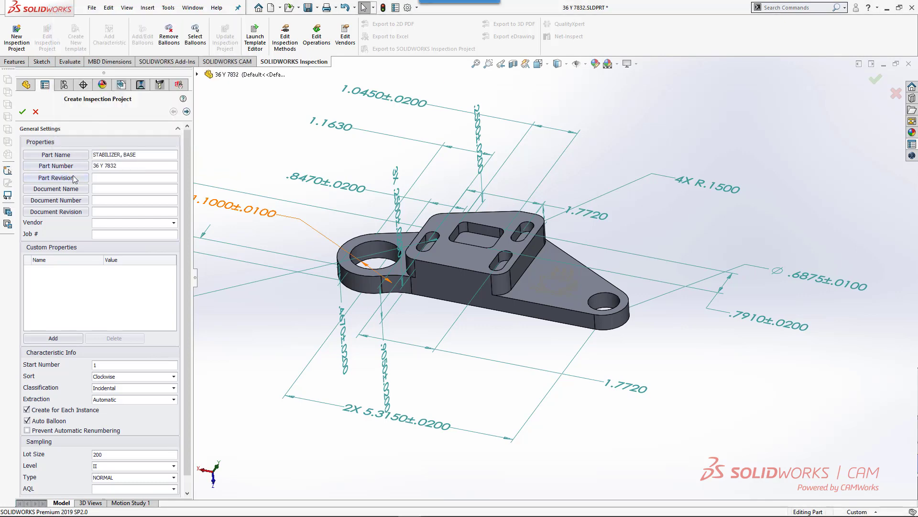
Link the project's part revision to the last custom property in the model's list, Paretide_Size with value 8
click(72, 180)
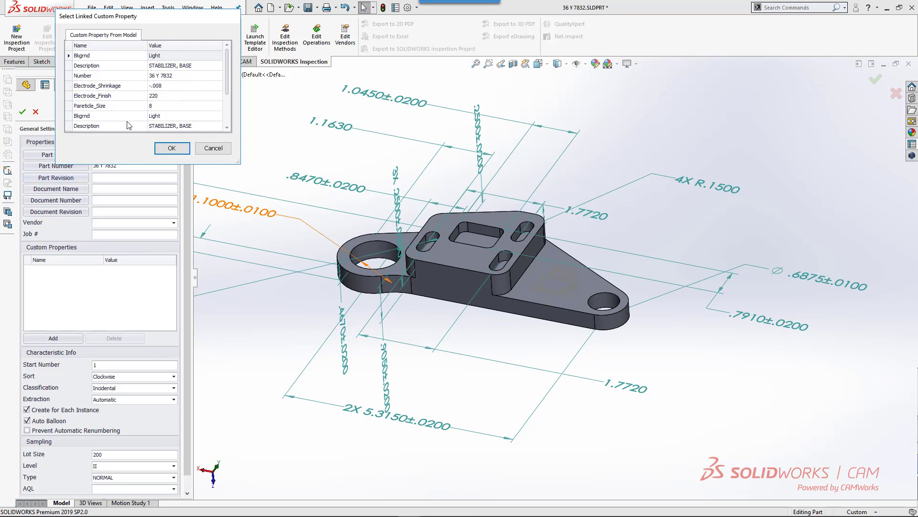
scroll(129, 125, down, 2)
click(93, 126)
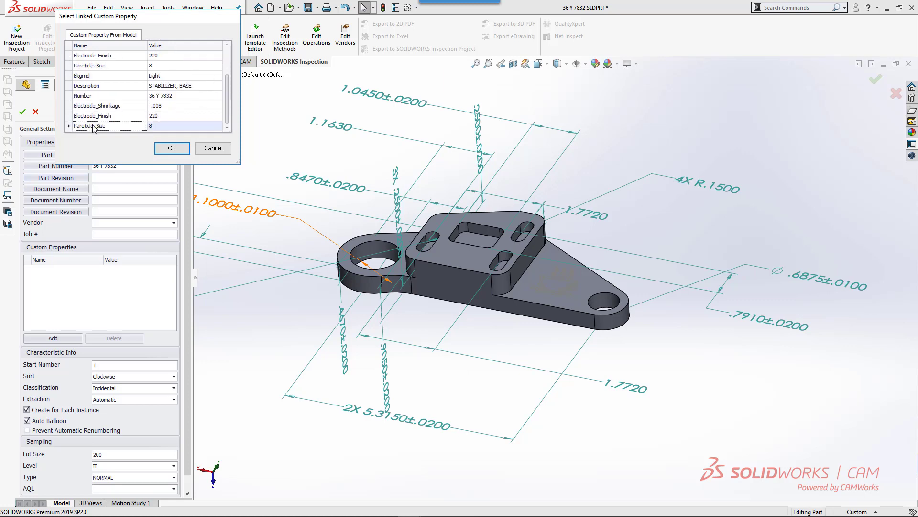
click(171, 149)
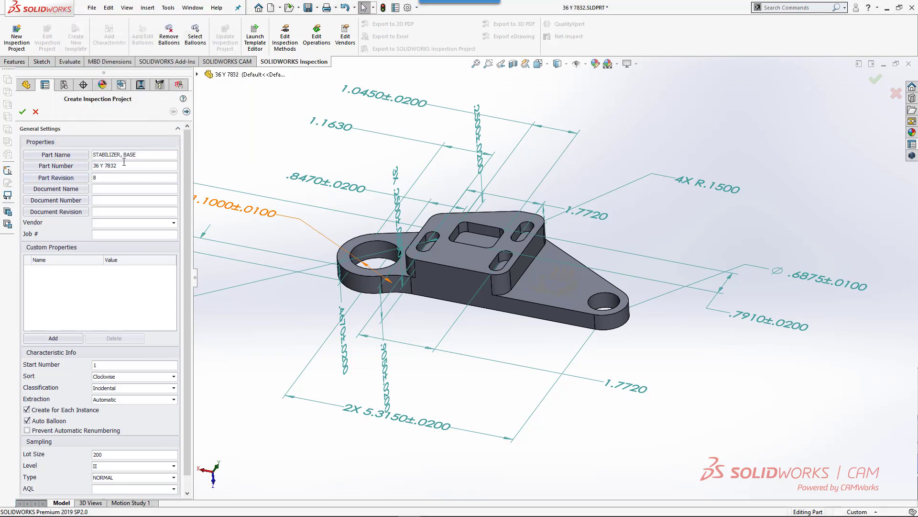
Restrict dimension extraction to inspection-only dimensions, accept inch tolerances by precision, and create the inspection project
click(186, 111)
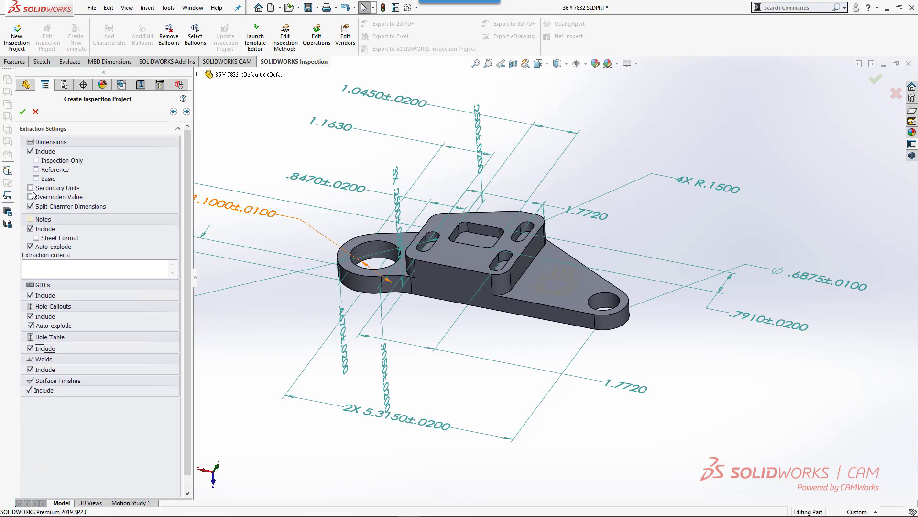
click(37, 161)
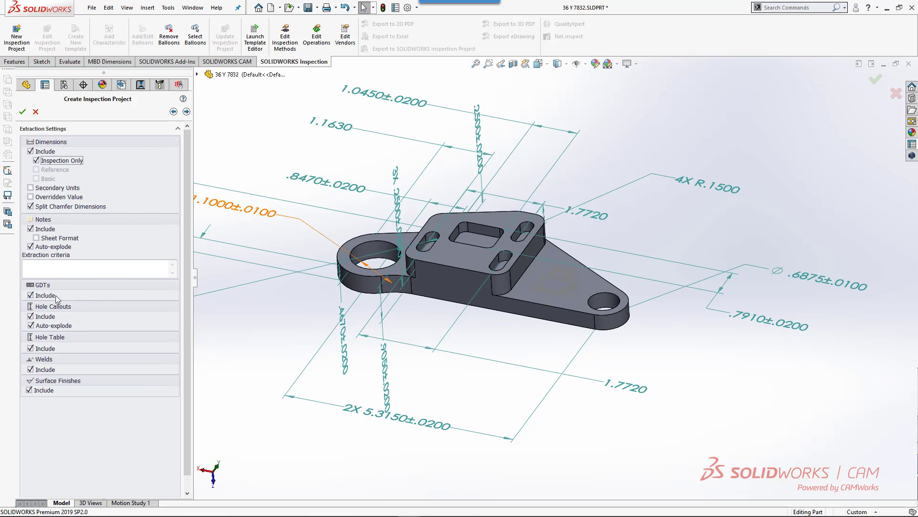
click(185, 114)
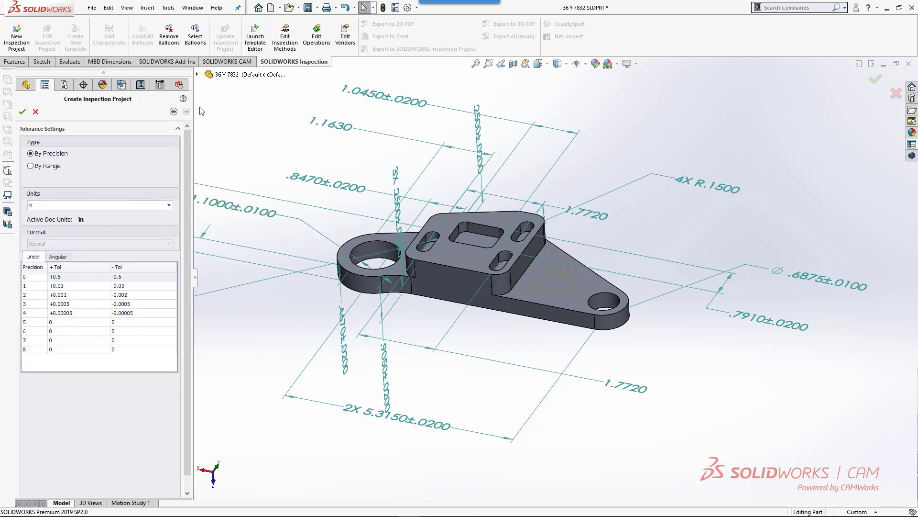
click(23, 111)
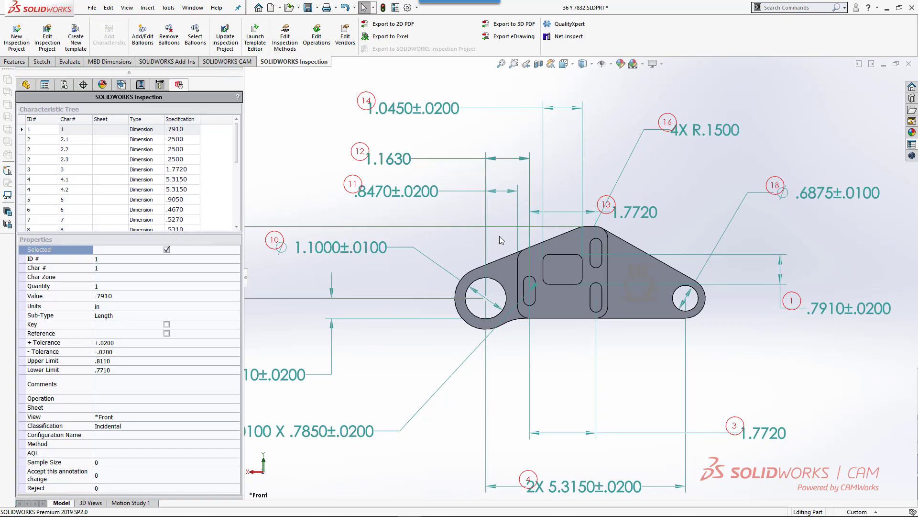
Review the ballooned dimensions and the characteristic list, examining the tolerances and limits of characteristics 2.1 and 4.1
scroll(506, 238, up, 4)
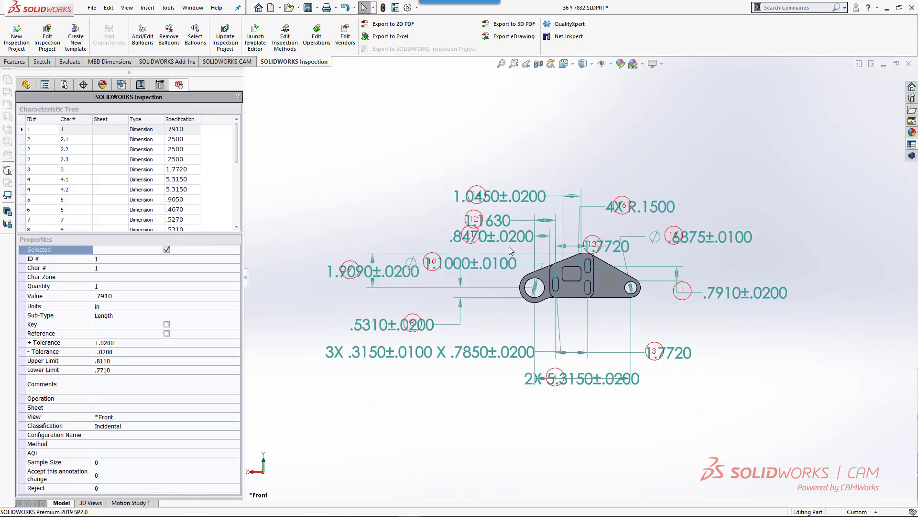
scroll(419, 281, down, 2)
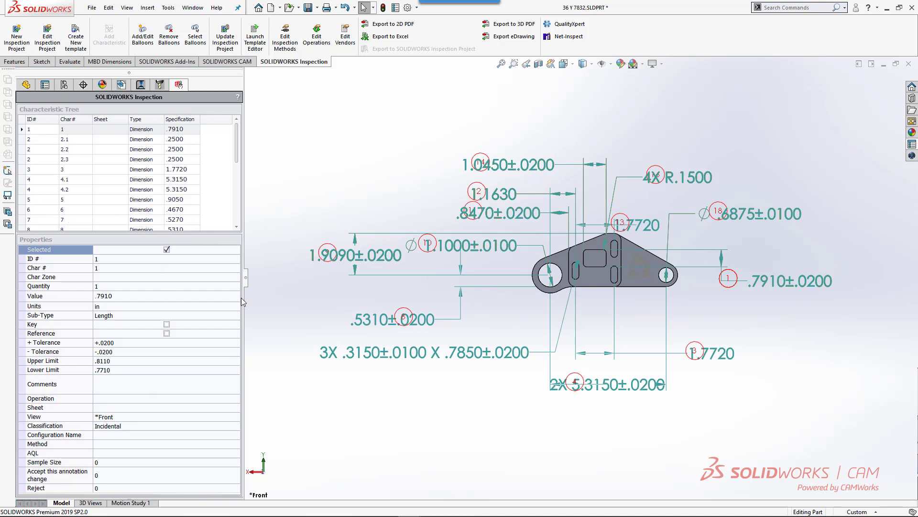
click(34, 139)
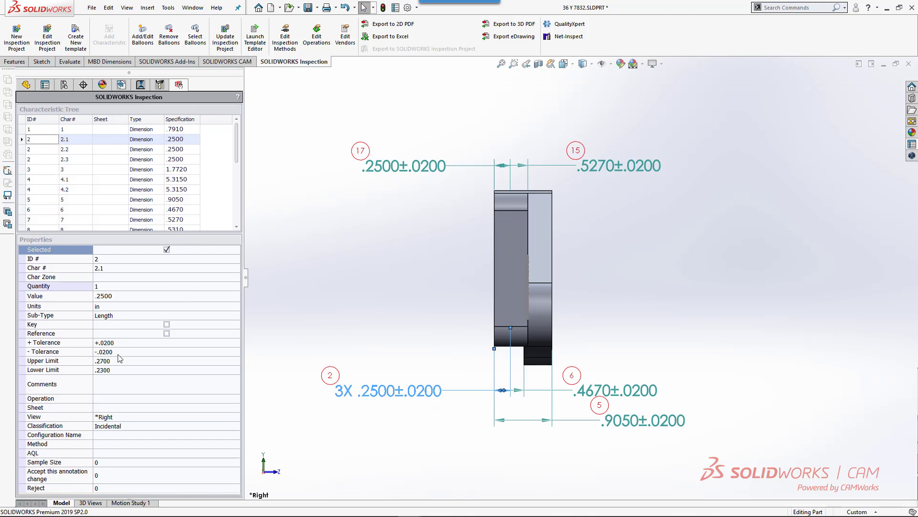
scroll(237, 144, down, 3)
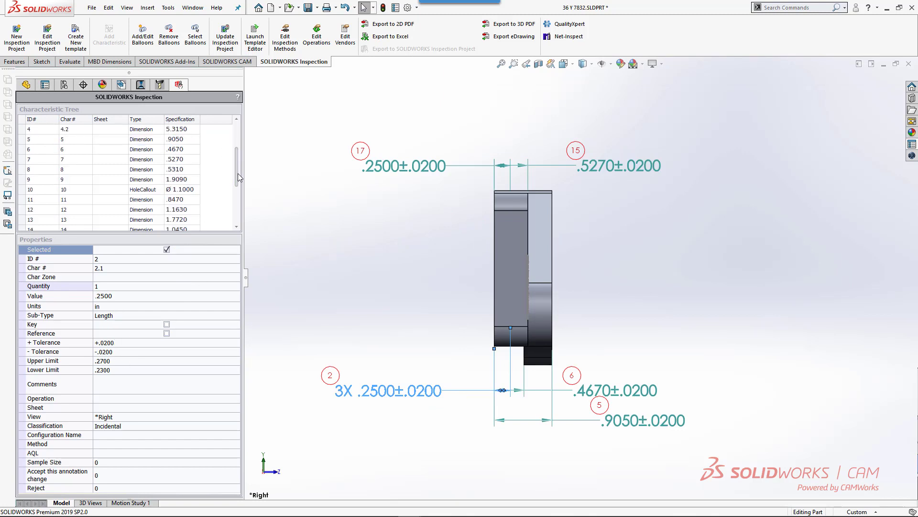
scroll(237, 144, up, 4)
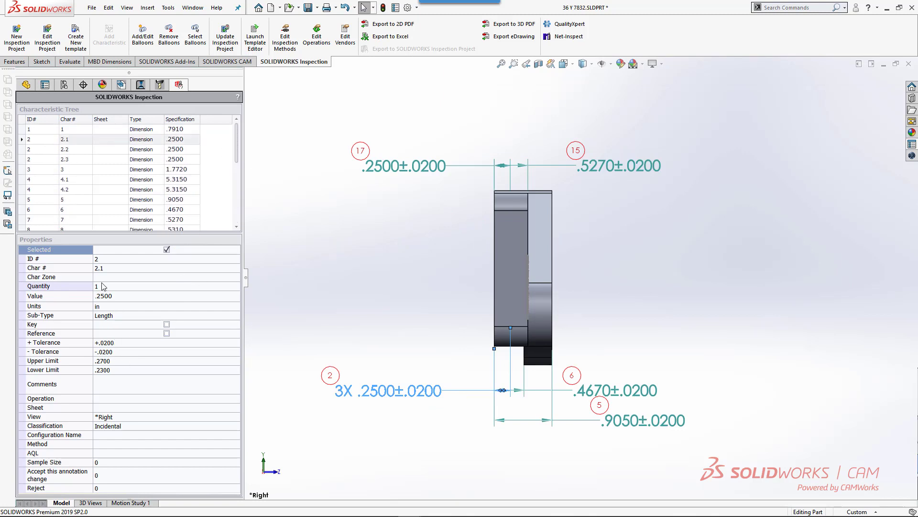
click(32, 180)
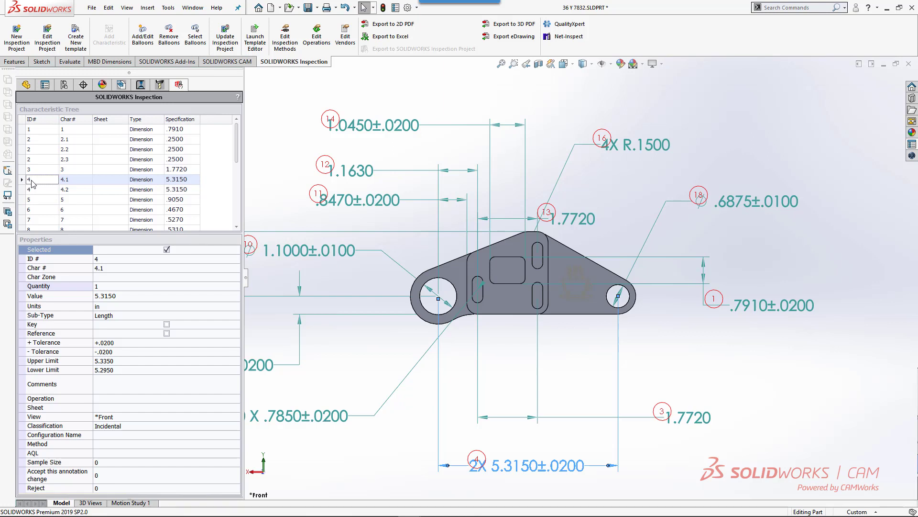
Run Tolerance Based Machining for the mill setup, recognizing the part's holes by their inch tolerance ranges
click(121, 85)
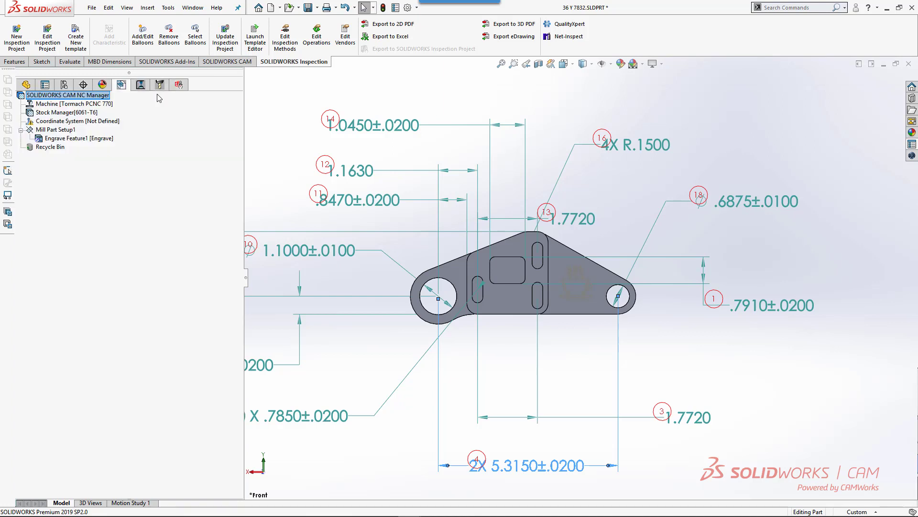
click(245, 67)
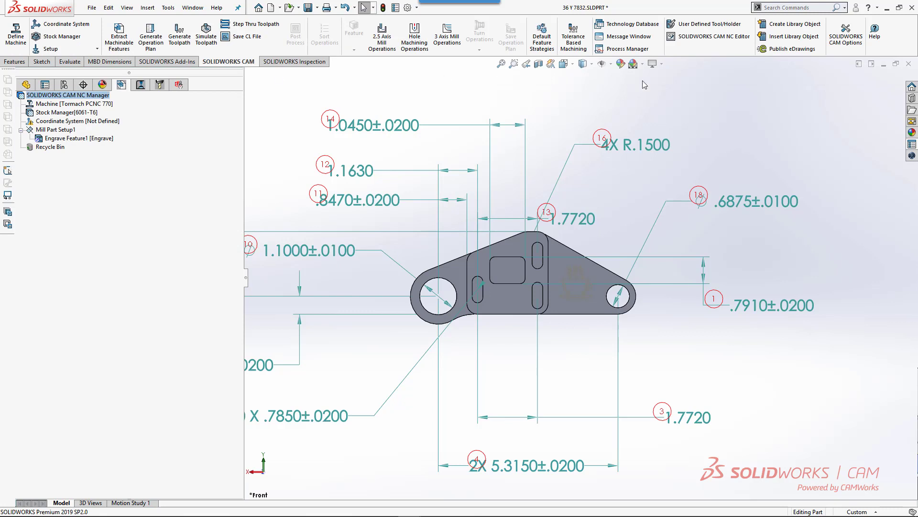
click(573, 38)
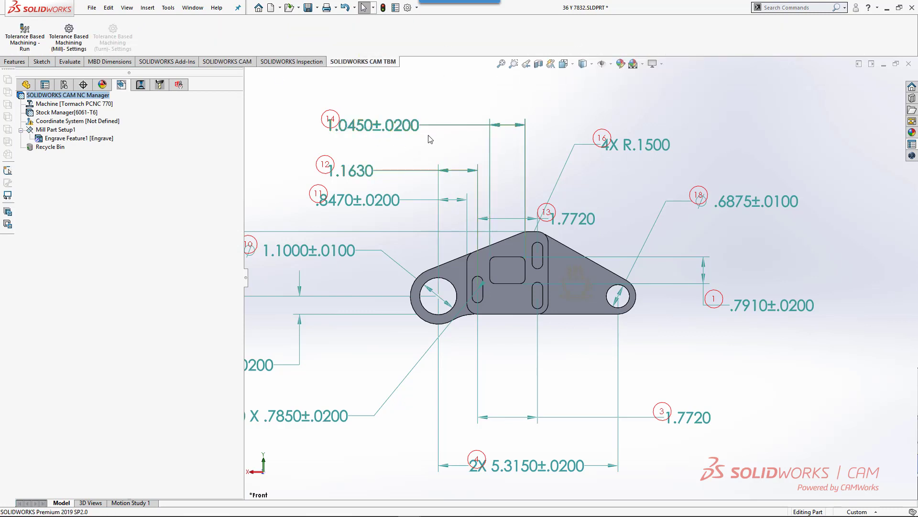
click(24, 40)
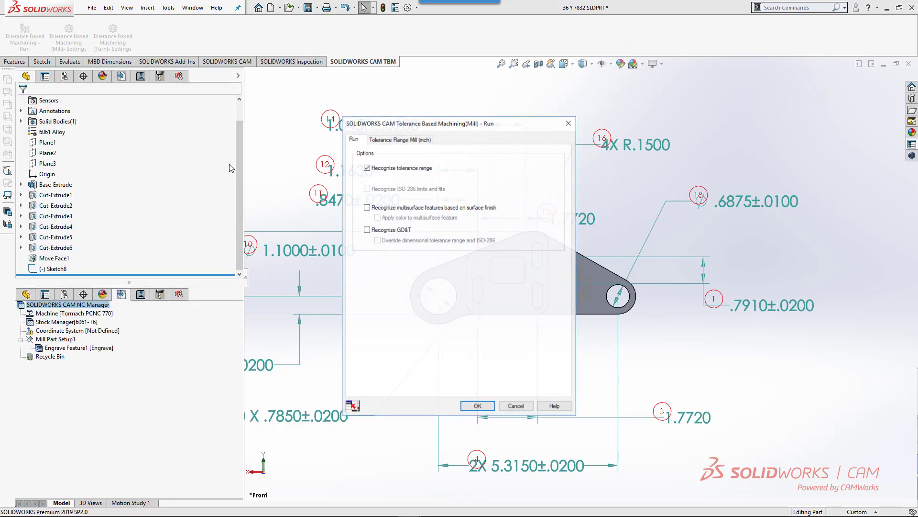
click(390, 139)
drag(429, 126, 126, 87)
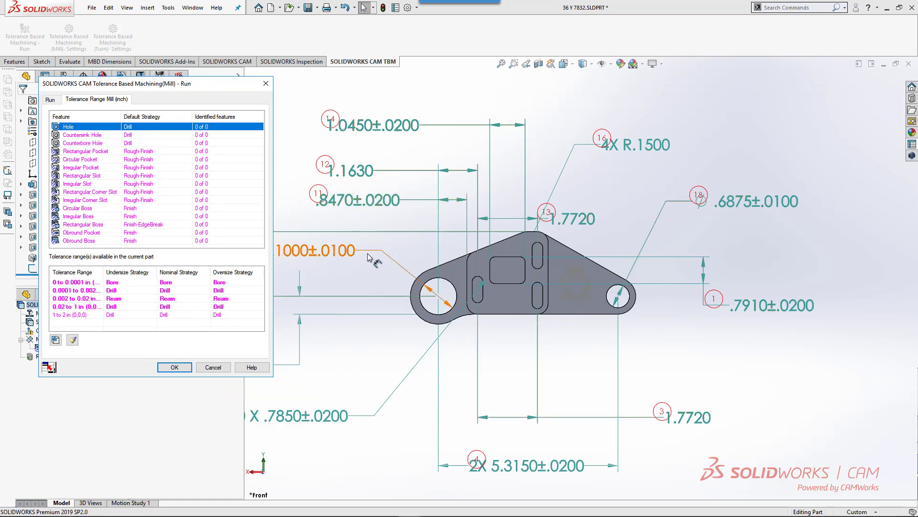
click(55, 339)
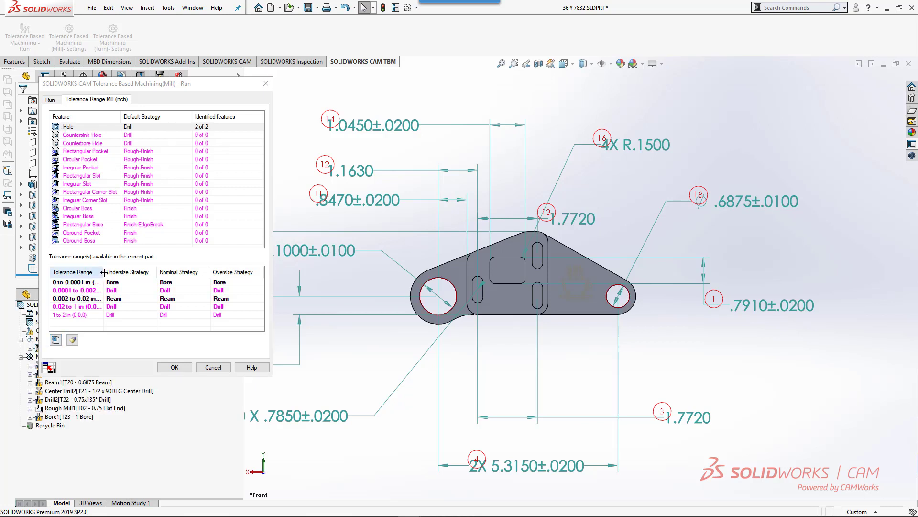
For holes in the 0.002 to 0.02 in tolerance range, set the undersize strategy to Bore and the oversize strategy to Drill, and accept
drag(104, 272, 133, 272)
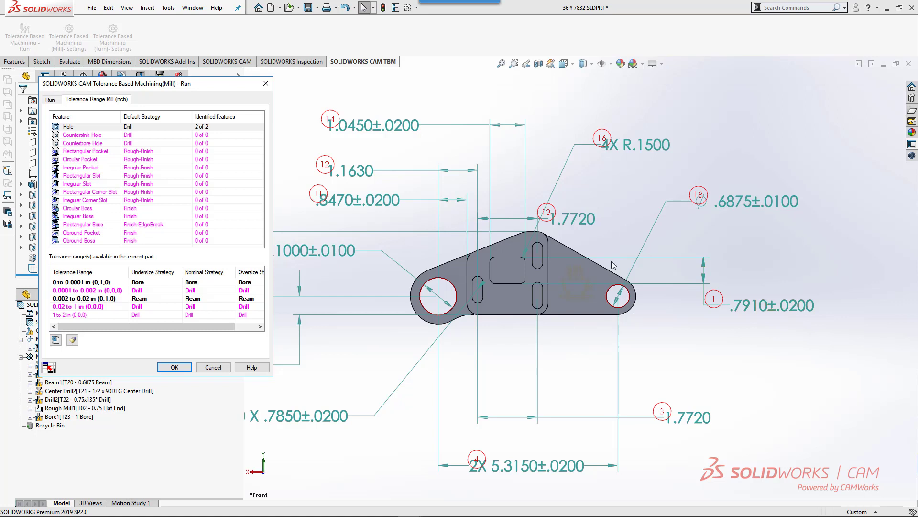
click(91, 298)
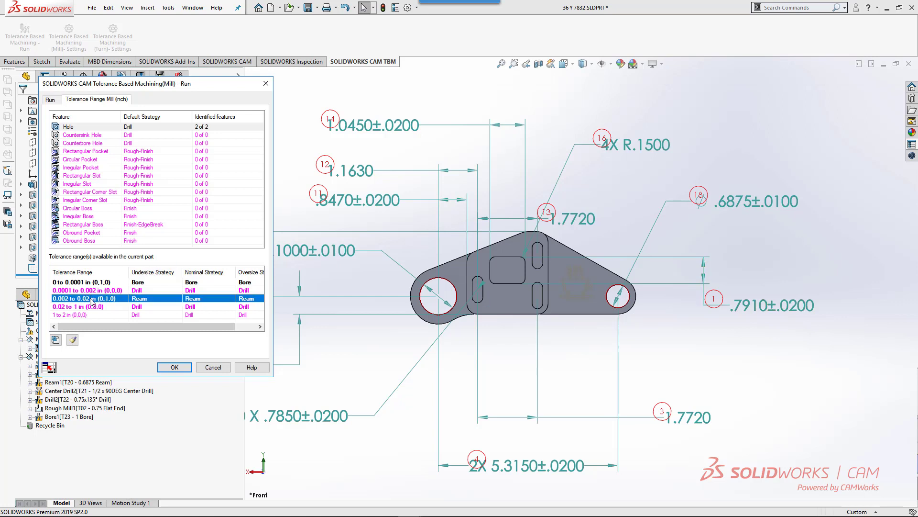
click(155, 300)
click(156, 300)
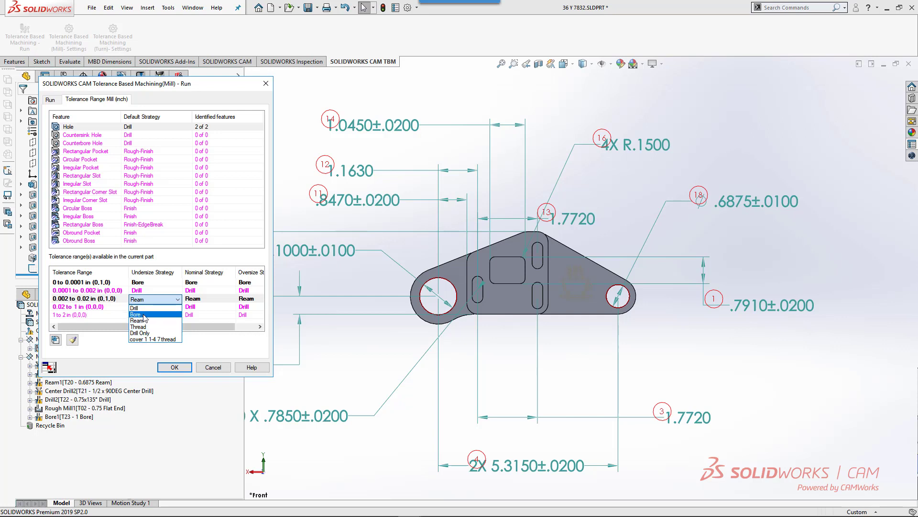
click(143, 315)
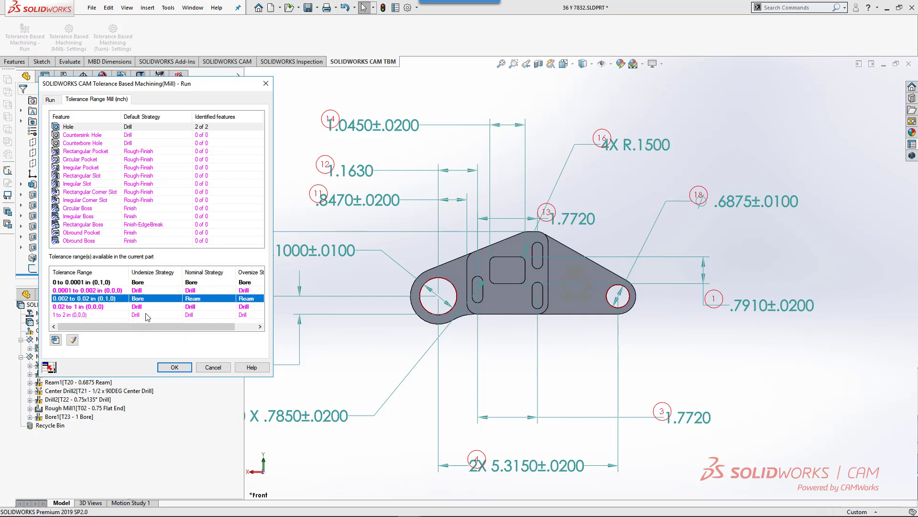
click(246, 299)
click(247, 299)
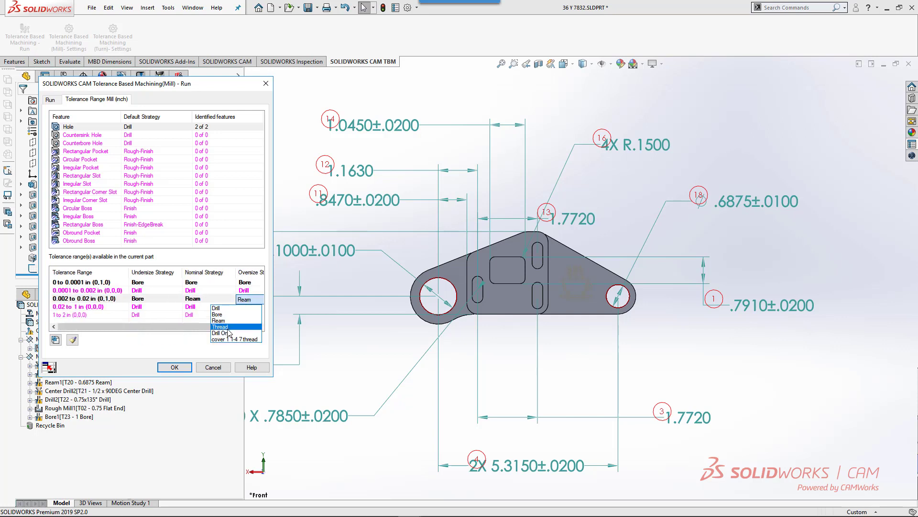
click(223, 308)
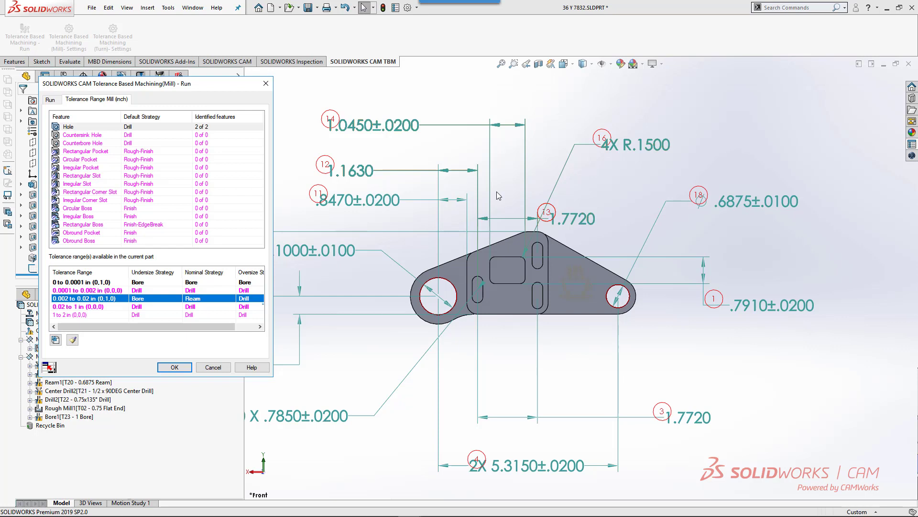
click(174, 367)
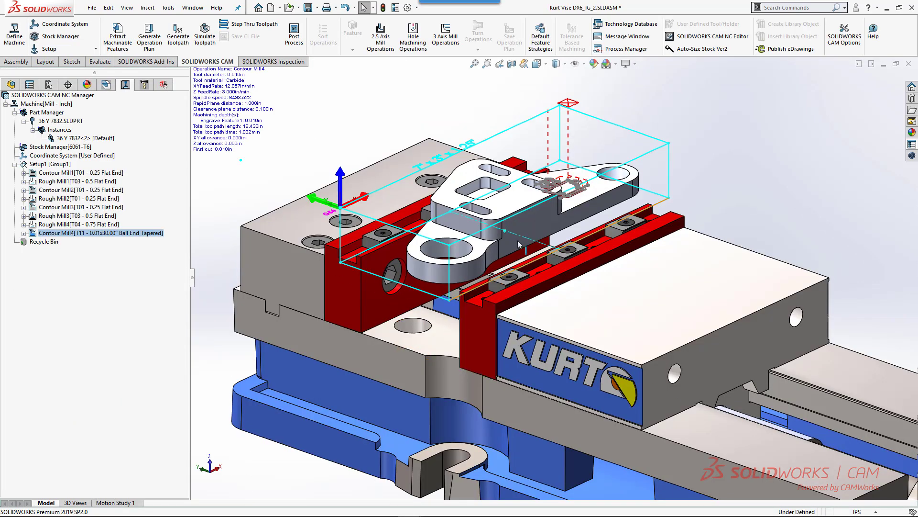
Open the fixture setup drawing of the Kurt Vise DX6_TG_2 assembly
key(f)
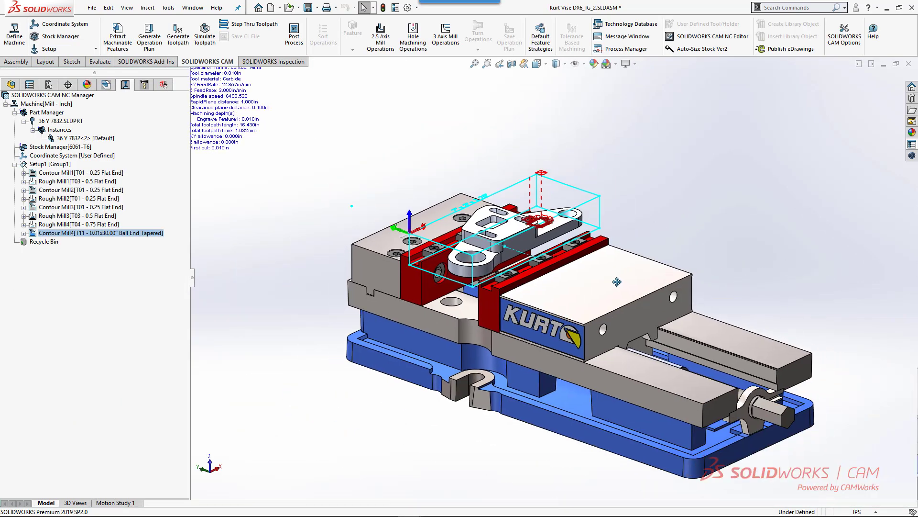
right_click(73, 97)
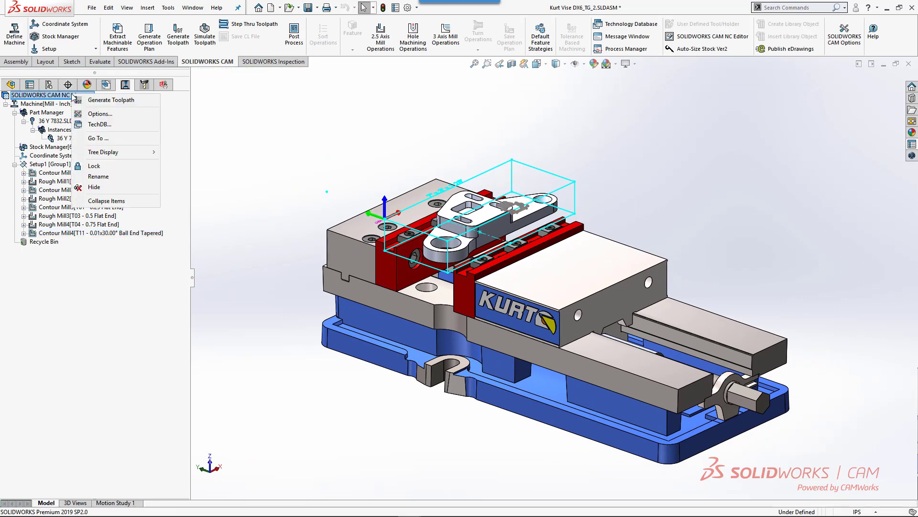
click(11, 84)
scroll(72, 124, up, 1)
click(94, 109)
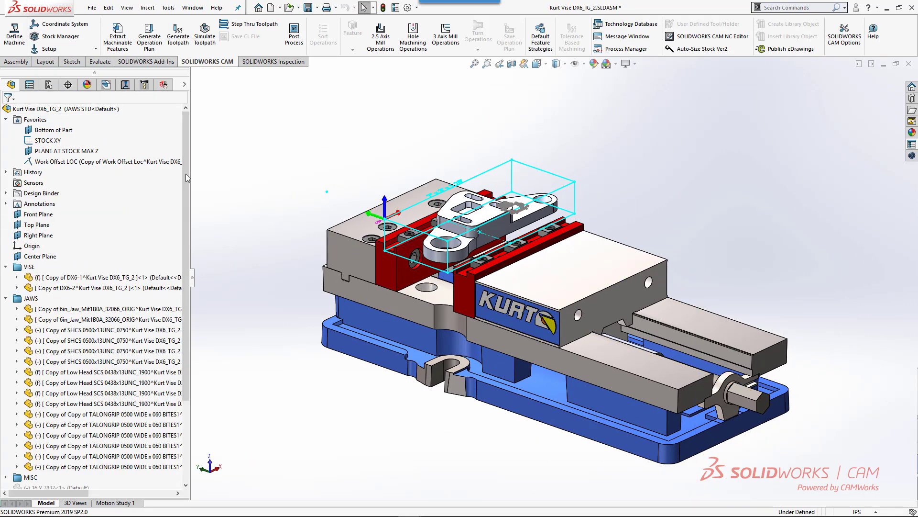
right_click(94, 110)
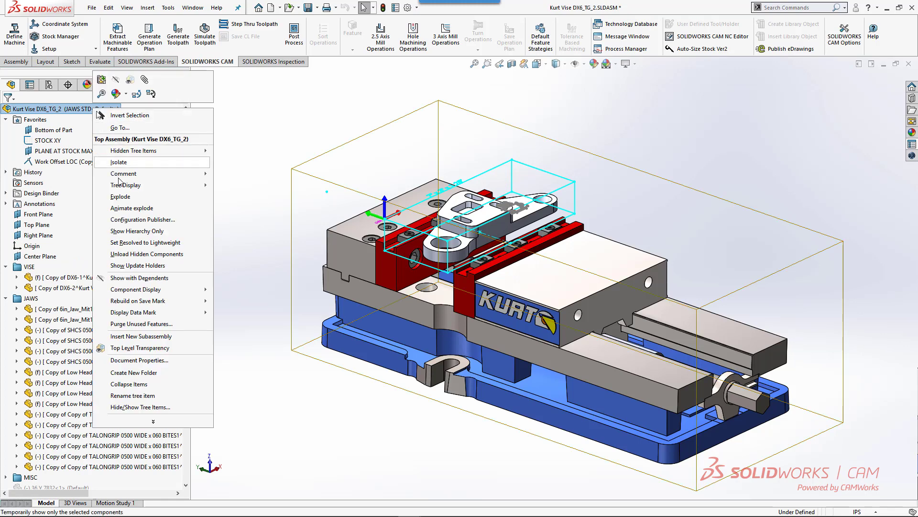
click(116, 103)
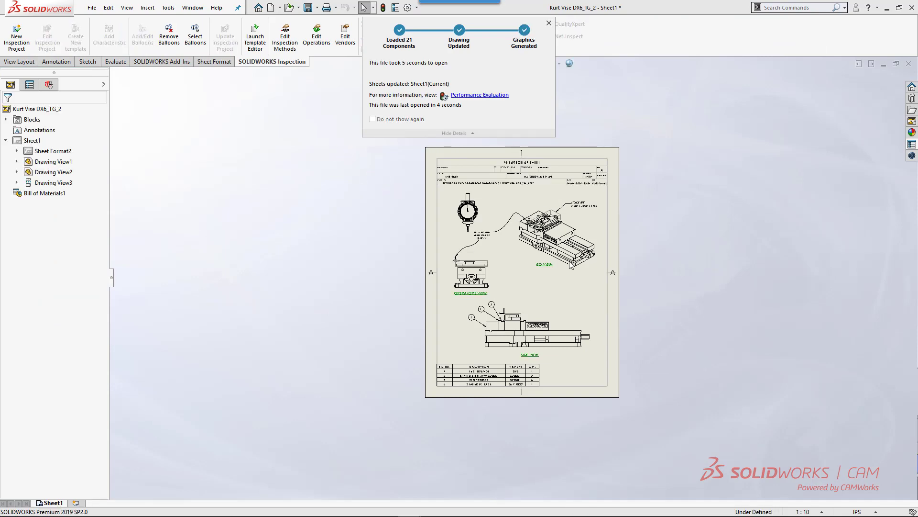
Review the fixture setup sheet, examining its header fields, stock size, machine zero note, vise views and bill of materials
scroll(559, 213, down, 5)
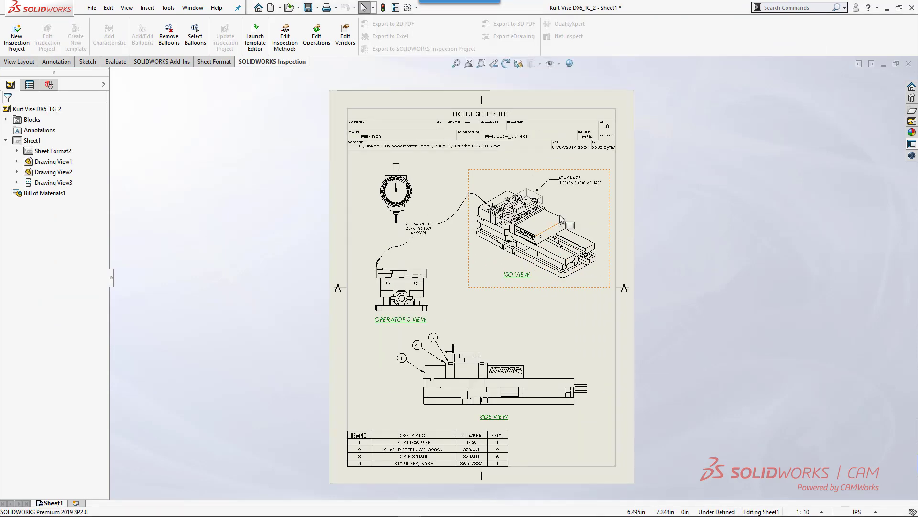
scroll(559, 213, down, 1)
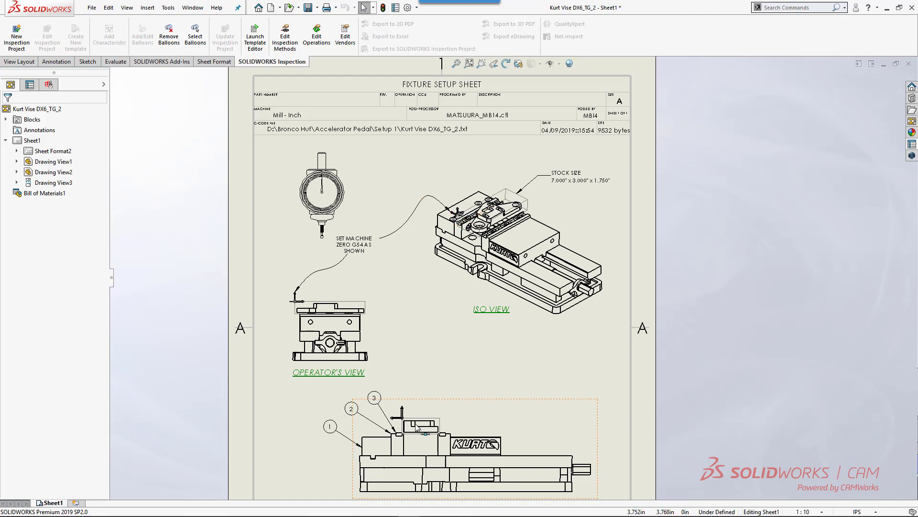
scroll(539, 391, down, 2)
middle_drag(553, 391, 370, 311)
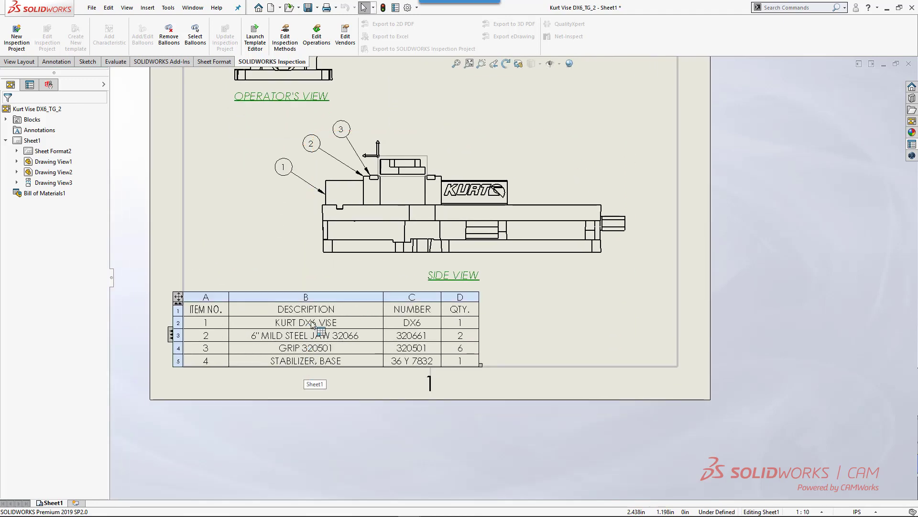
scroll(508, 263, up, 3)
middle_drag(531, 209, 550, 388)
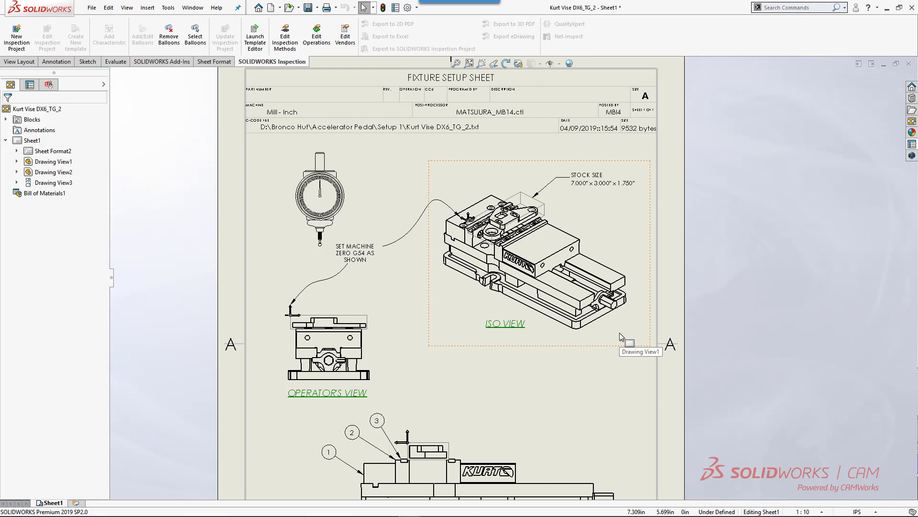
In the setup sheet's custom properties, choose the programmer's initials and set the programmed-by date to 4/9/2019
click(912, 144)
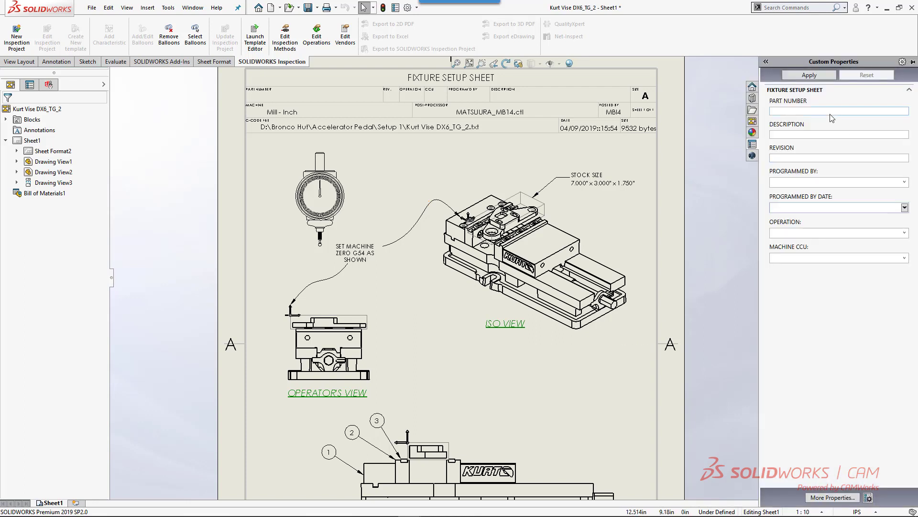
click(904, 182)
click(813, 191)
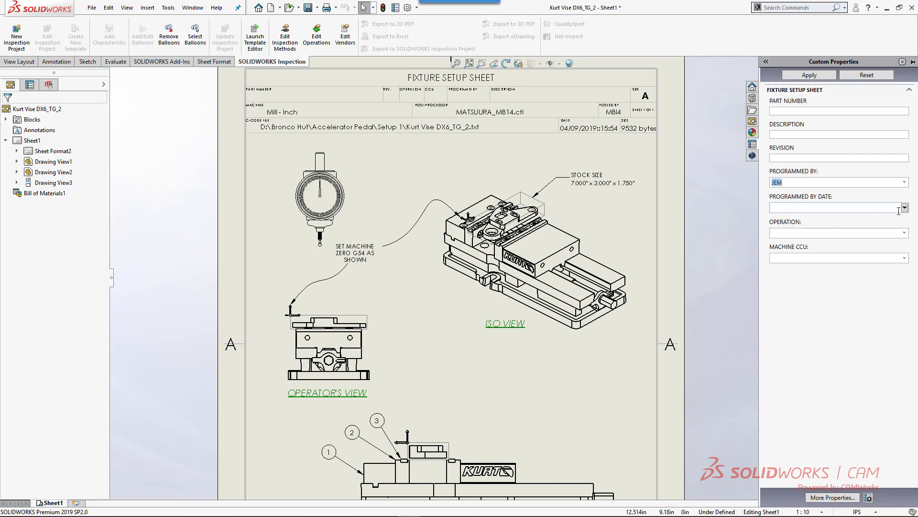
click(905, 208)
click(804, 250)
Set the setup sheet's operation to 090 and machine CCU to 390, and apply the custom properties
click(905, 233)
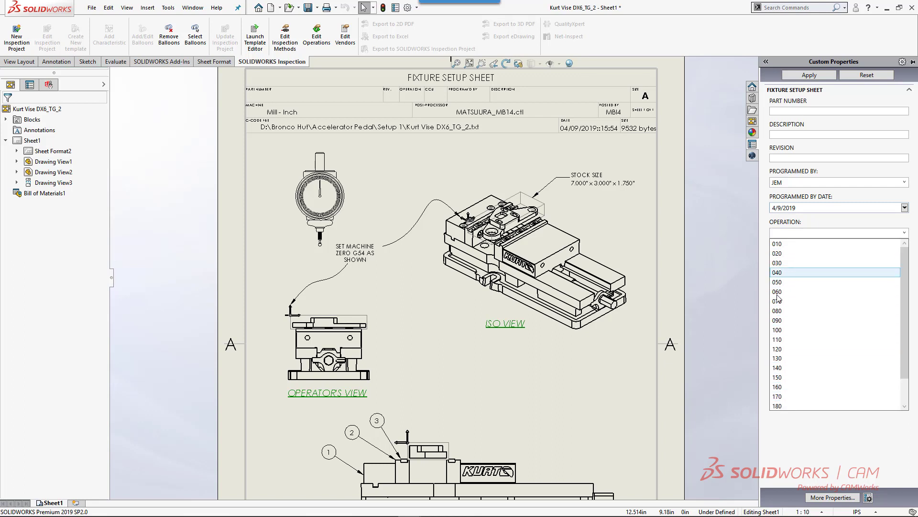
click(779, 320)
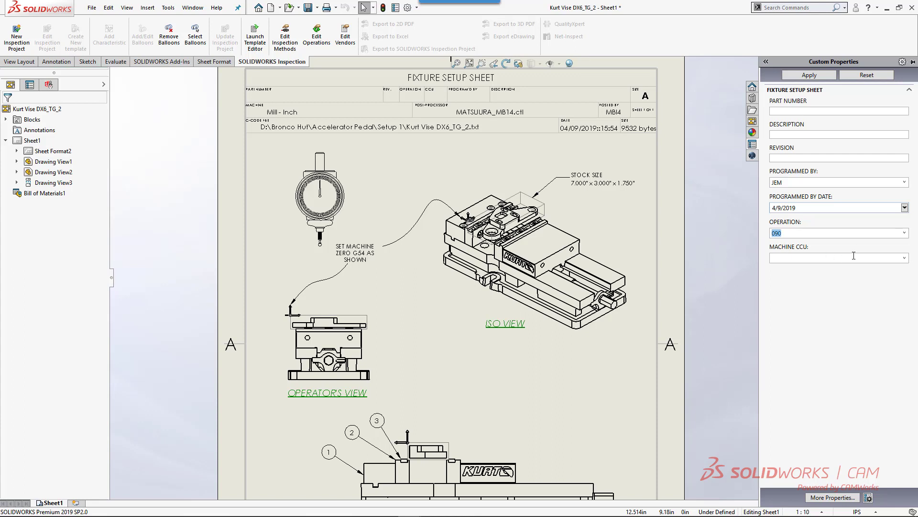
click(905, 257)
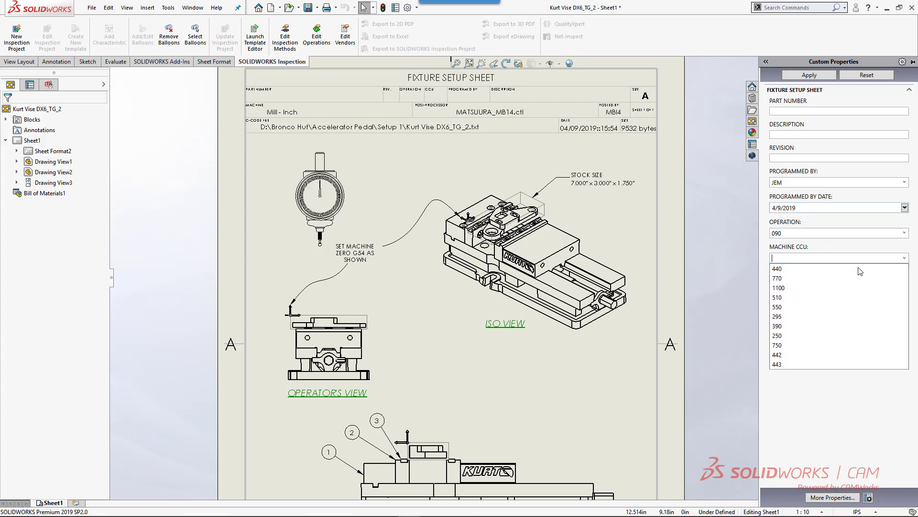
click(779, 325)
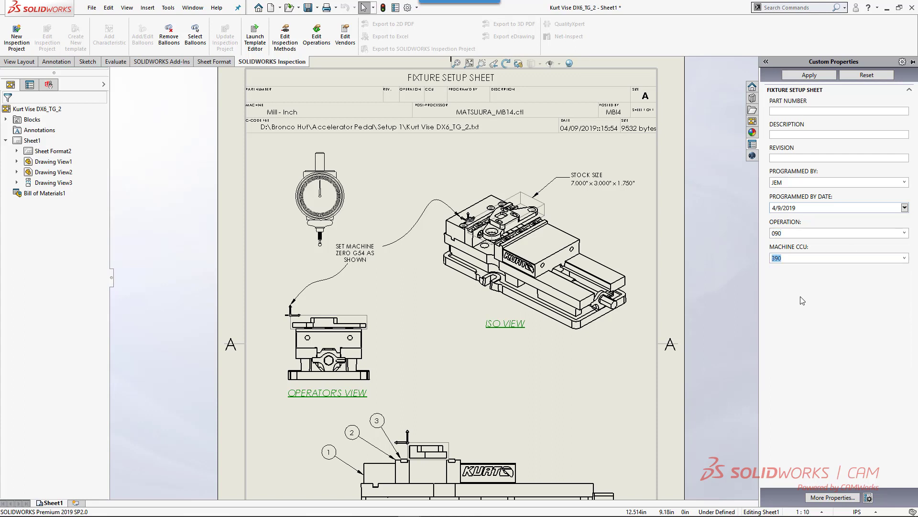
click(805, 76)
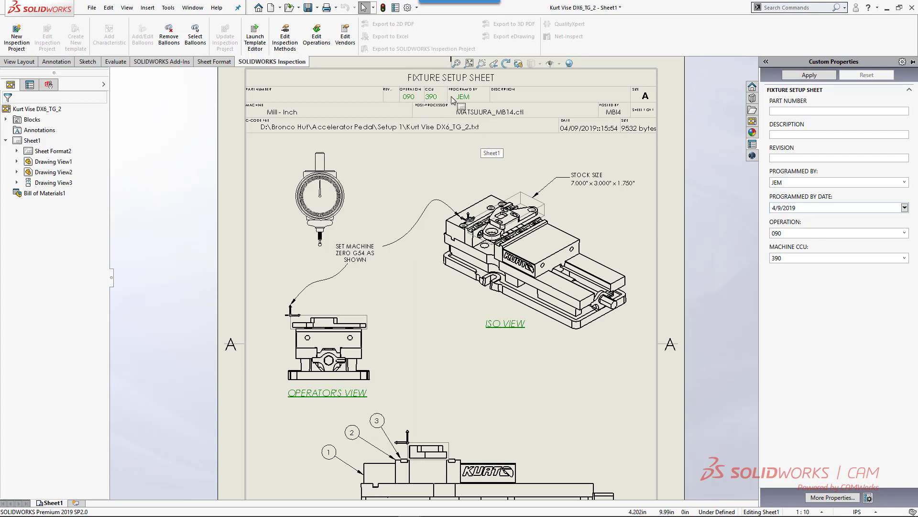